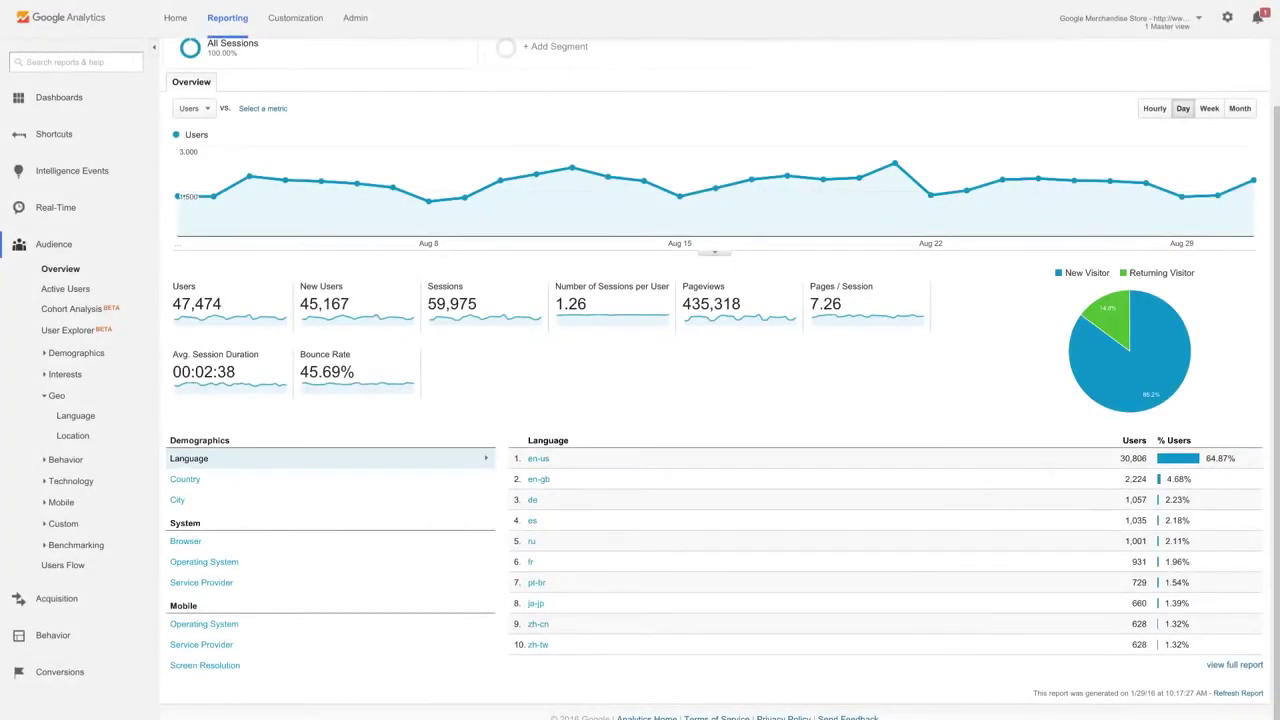
# Open the full Language report from the audience overview, followed by the Location report in the Geo section
pyautogui.click(1236, 664)
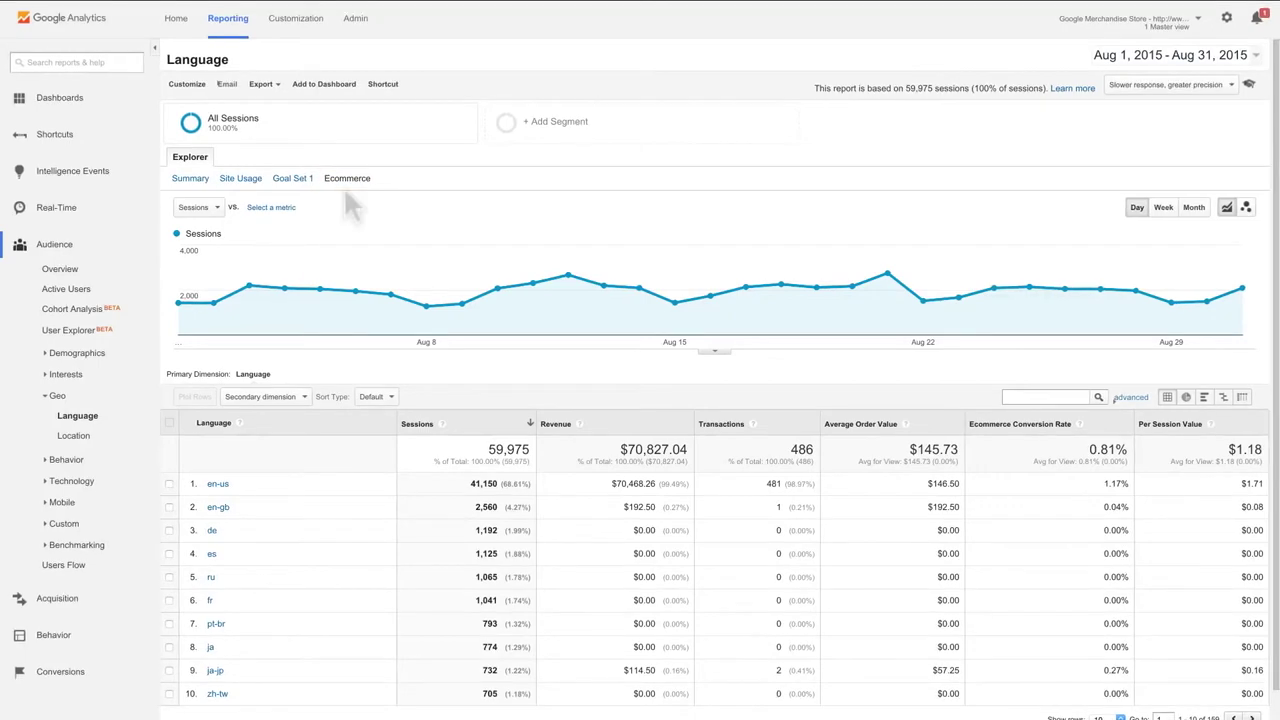
pyautogui.click(80, 436)
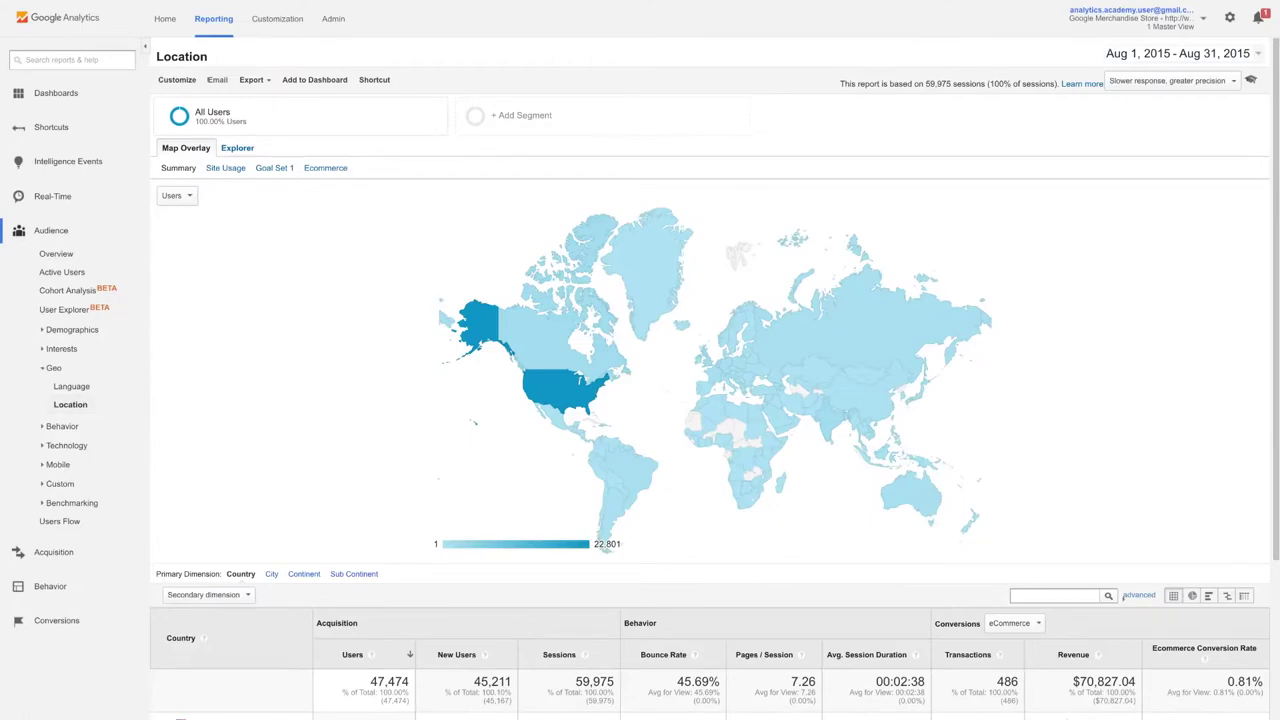
# Add Device Category as the secondary dimension of the Location report's country table
pyautogui.scroll(-3, 710, 380)
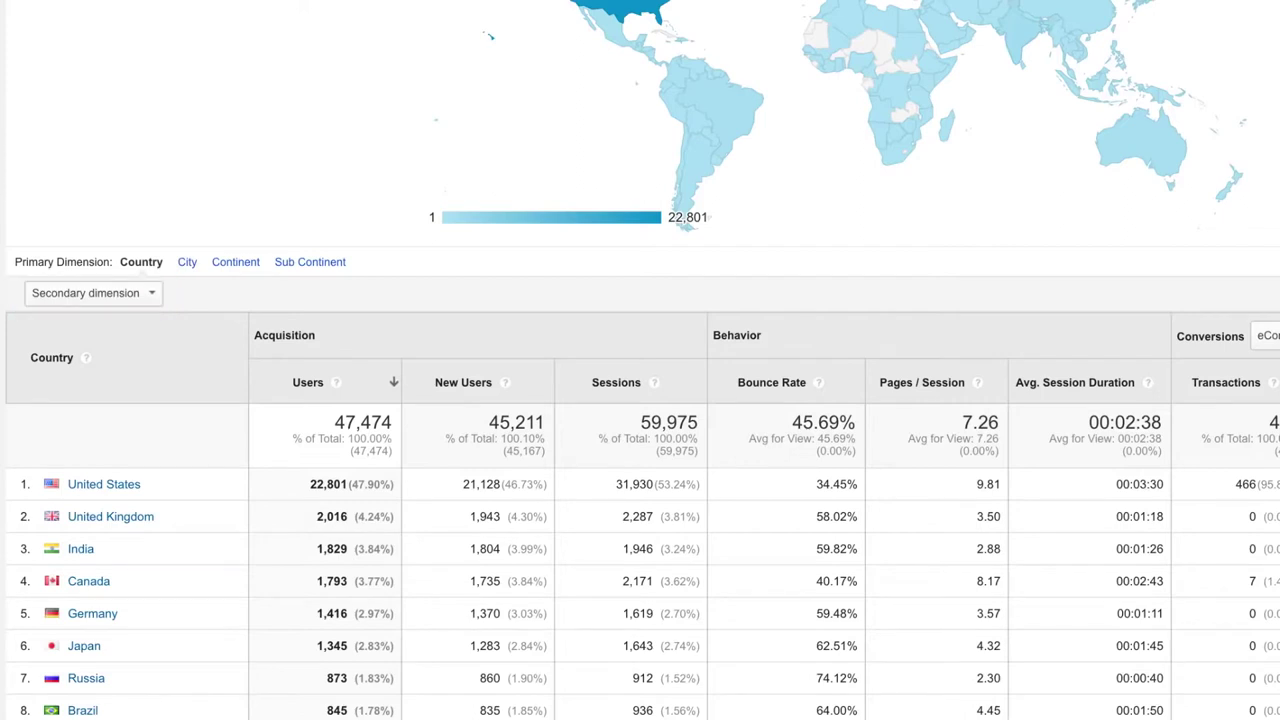
pyautogui.click(155, 295)
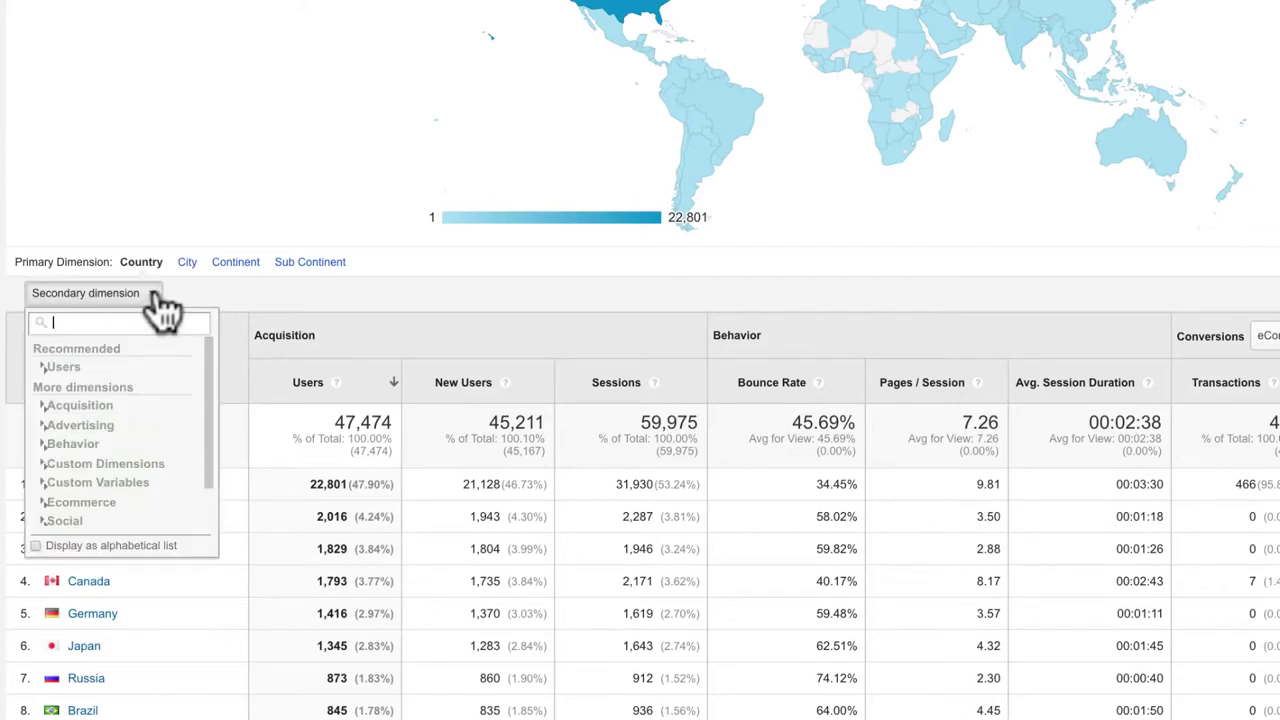
pyautogui.write('dev')
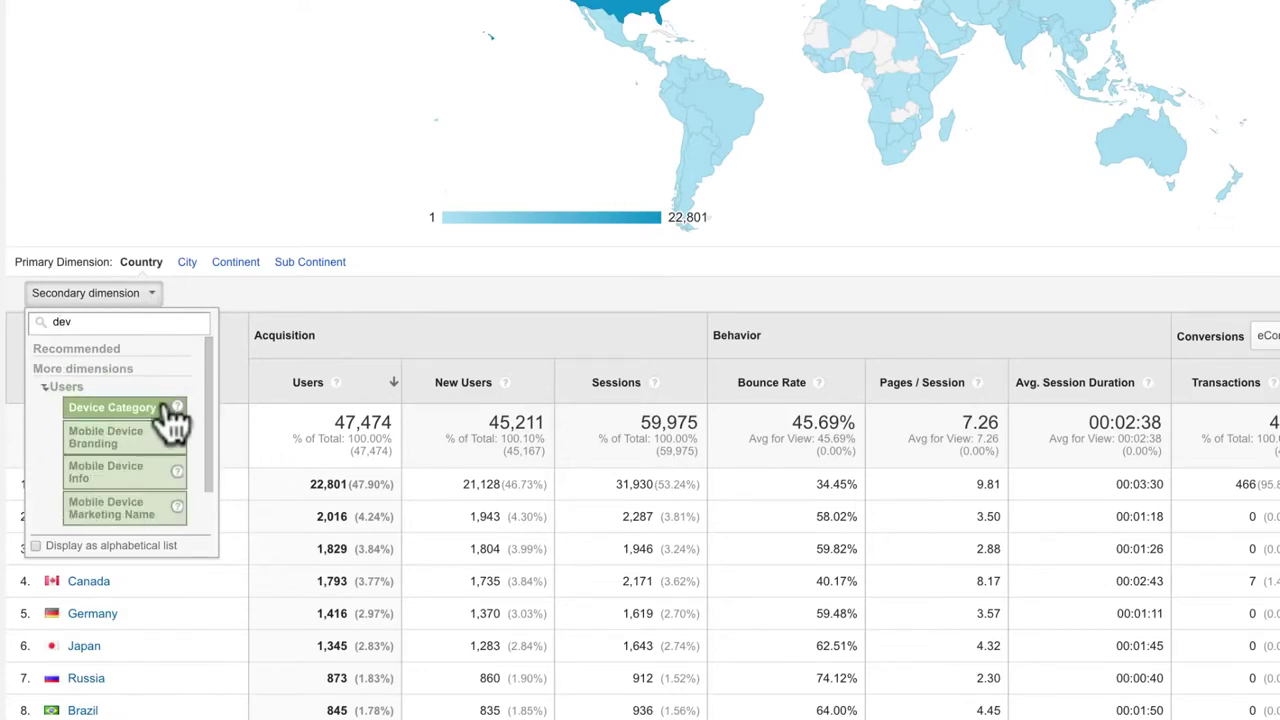
pyautogui.click(112, 407)
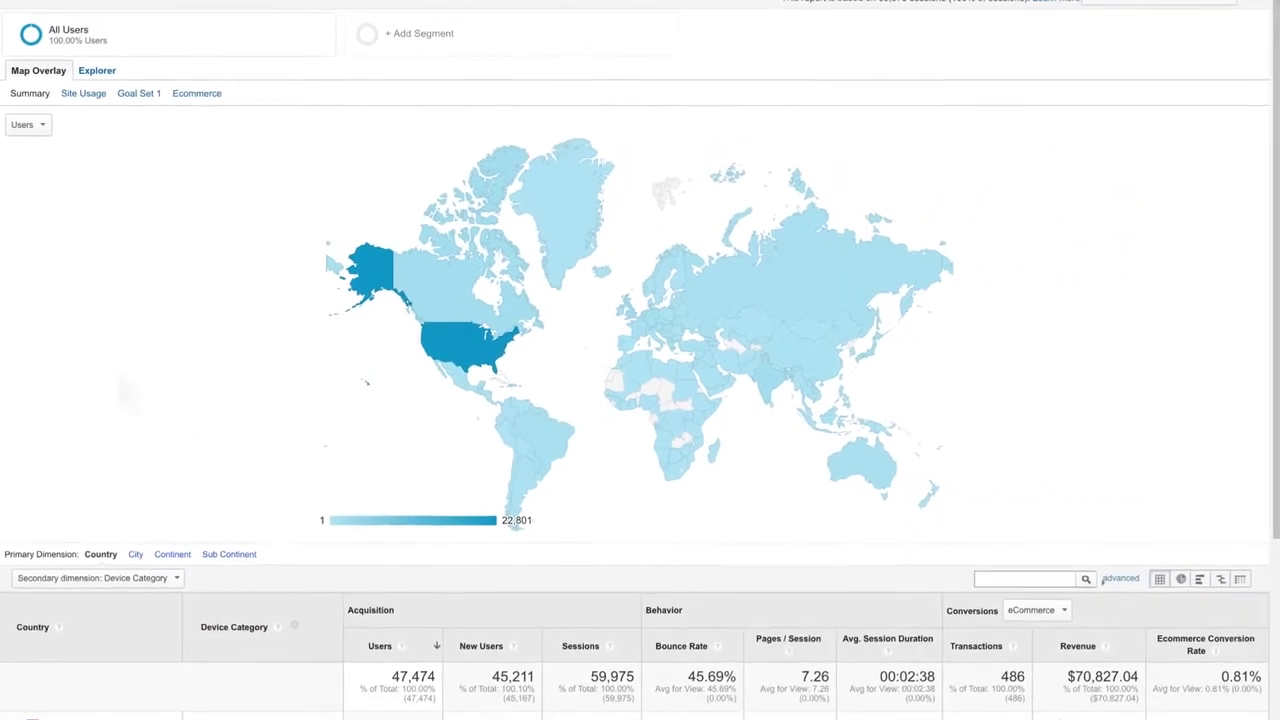
# Filter the country table by "india" to examine its device categories, and clear the filter
pyautogui.scroll(-3, 640, 360)
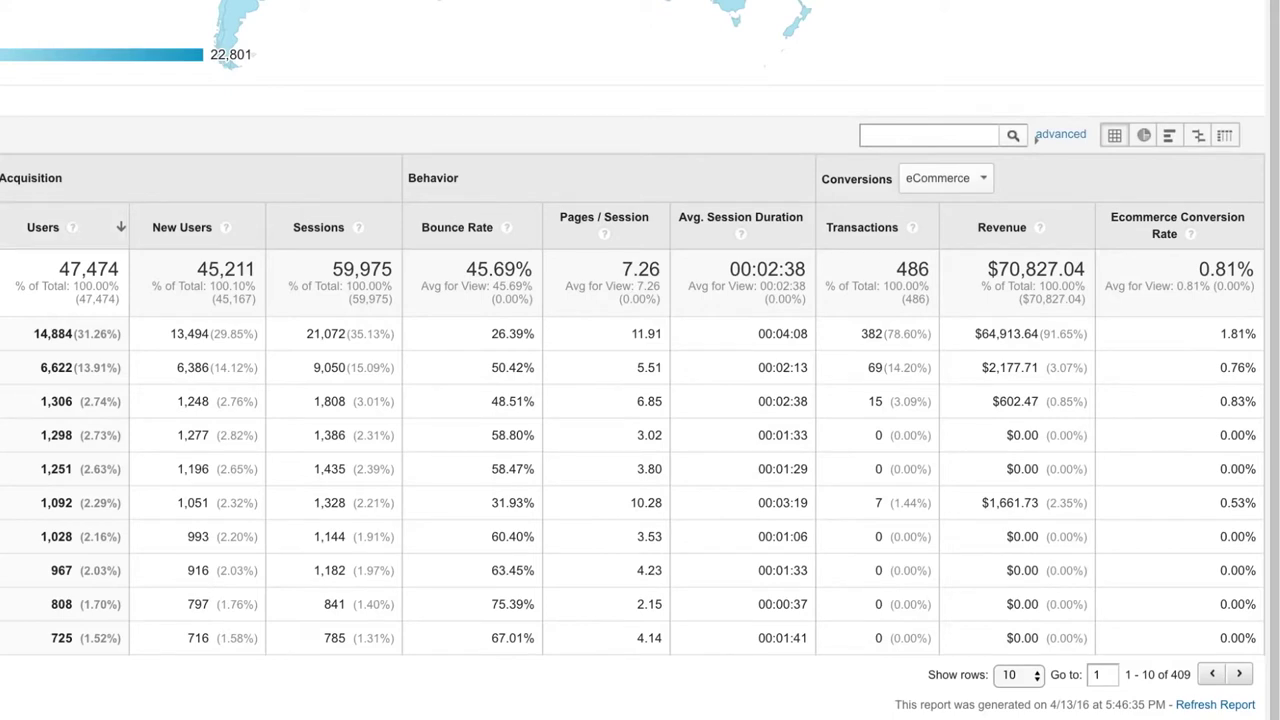
pyautogui.click(993, 135)
pyautogui.write('india')
pyautogui.click(1013, 136)
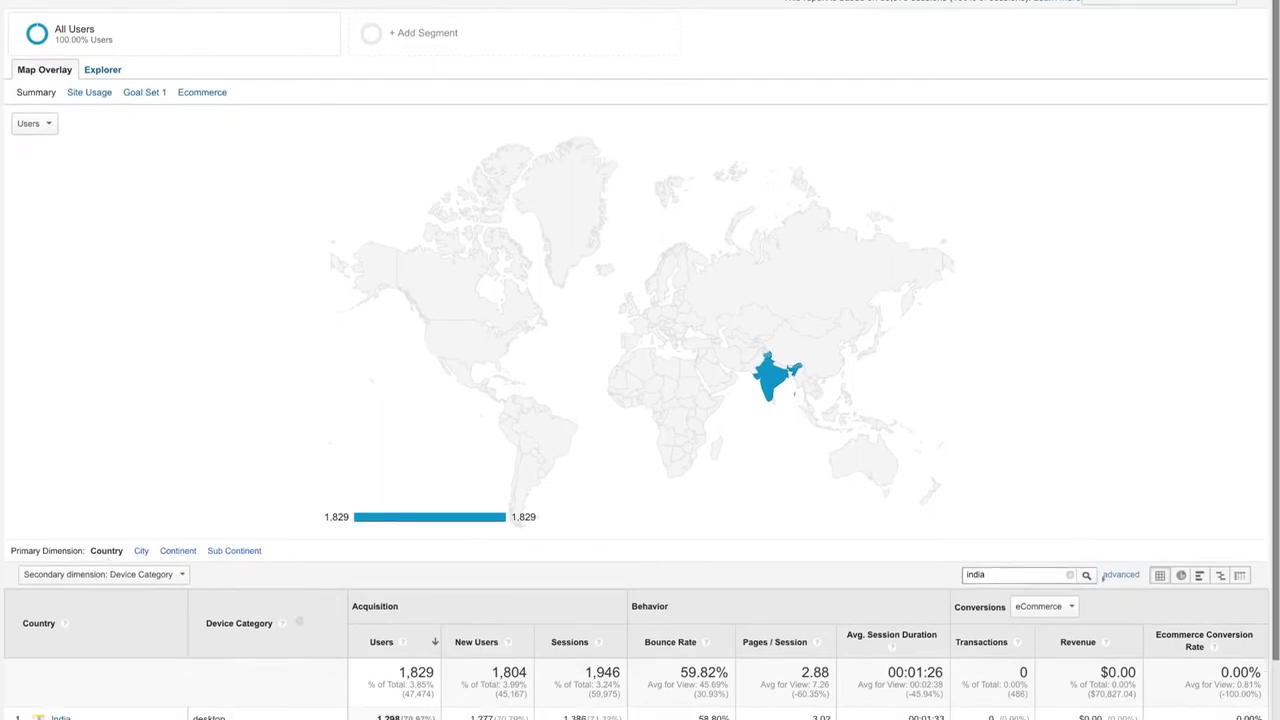
pyautogui.scroll(-1, 640, 400)
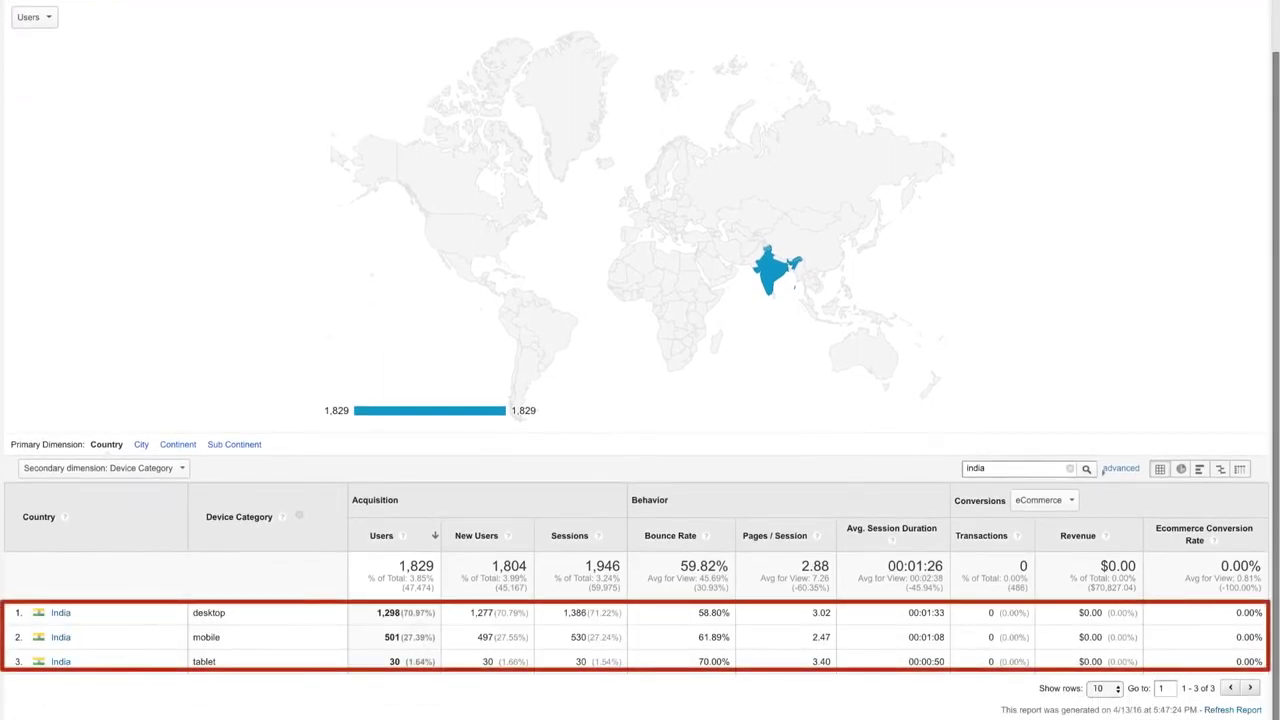
pyautogui.click(1120, 468)
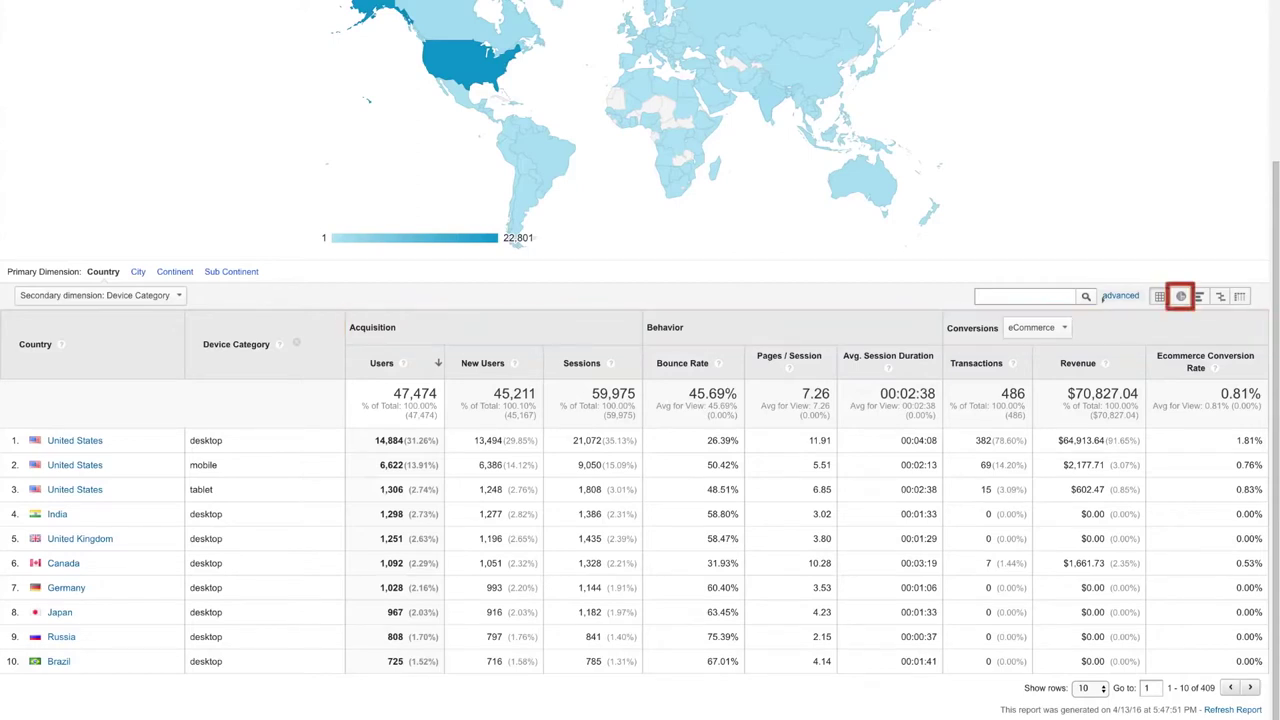
# Show the country table as a pie chart and look through the metrics available for contribution to total
pyautogui.click(1182, 298)
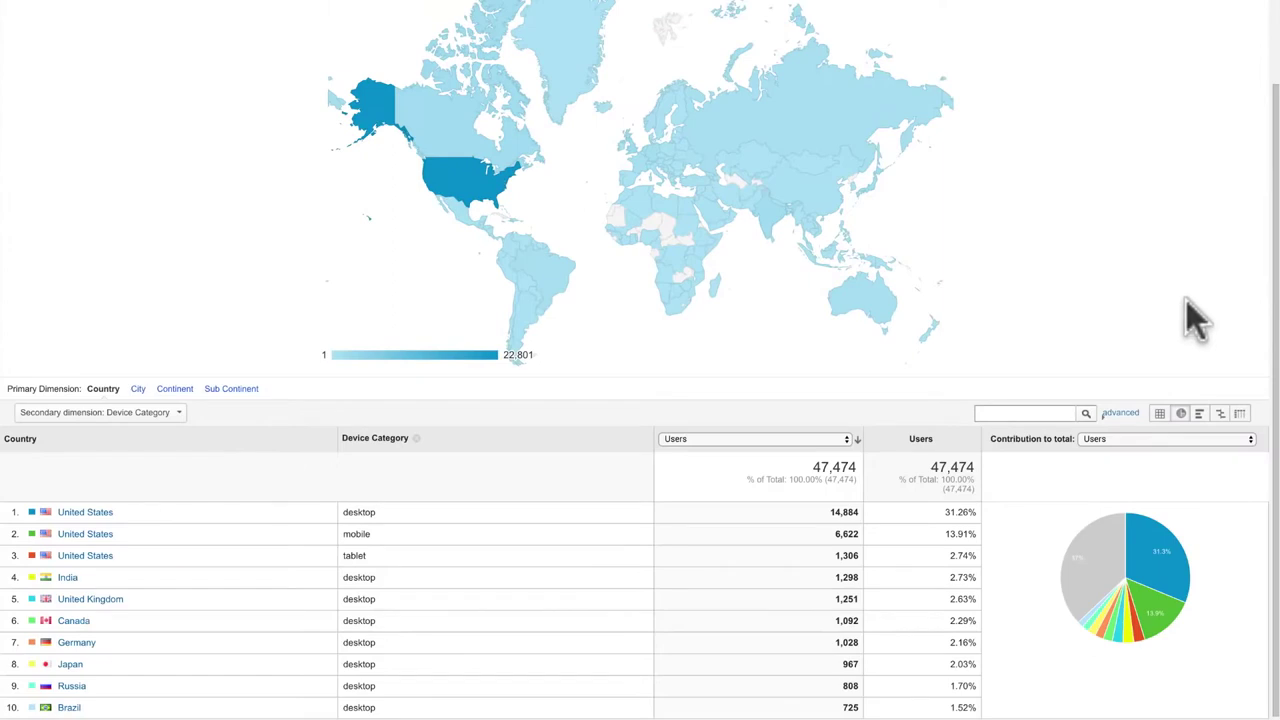
pyautogui.scroll(-1, 1186, 300)
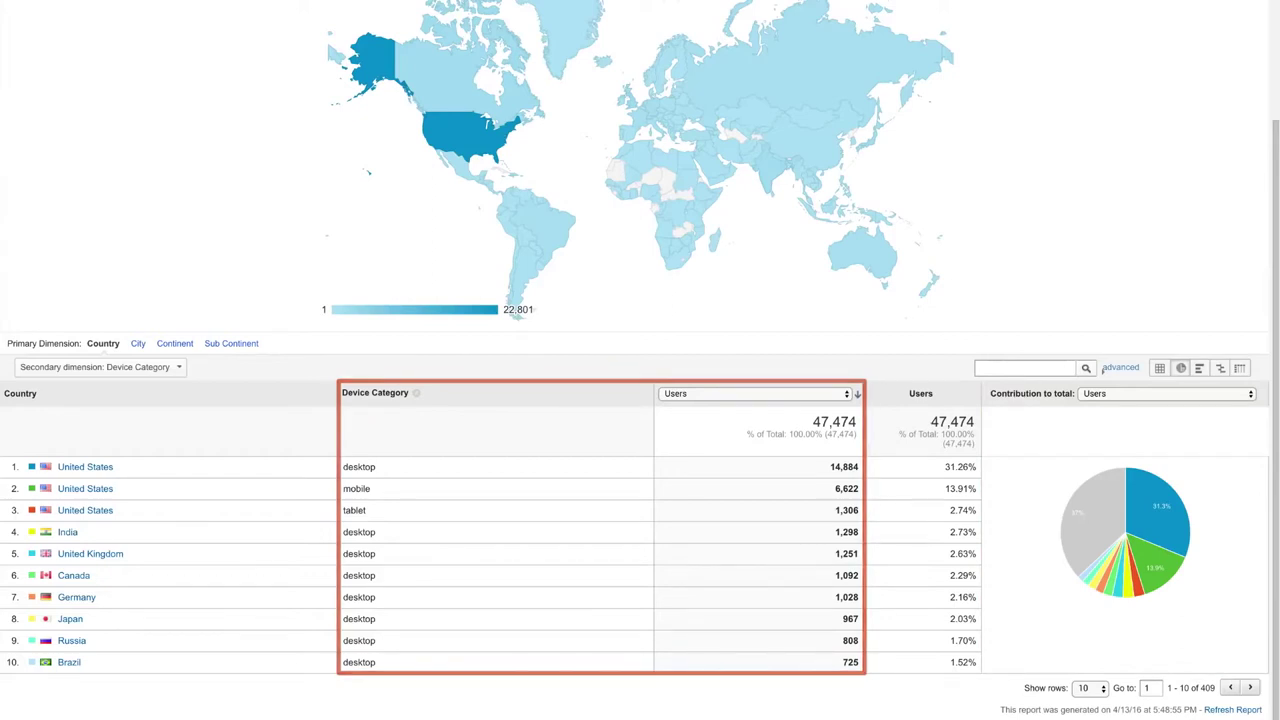
pyautogui.click(1252, 396)
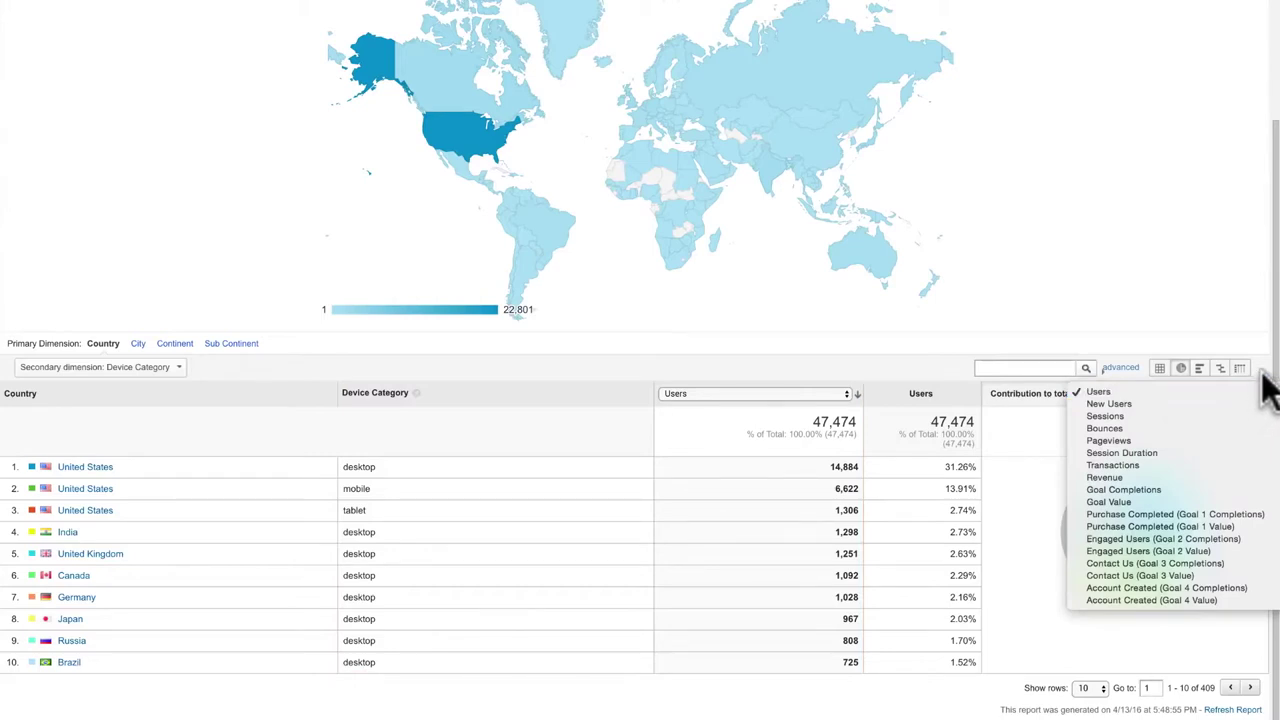
pyautogui.click(1267, 390)
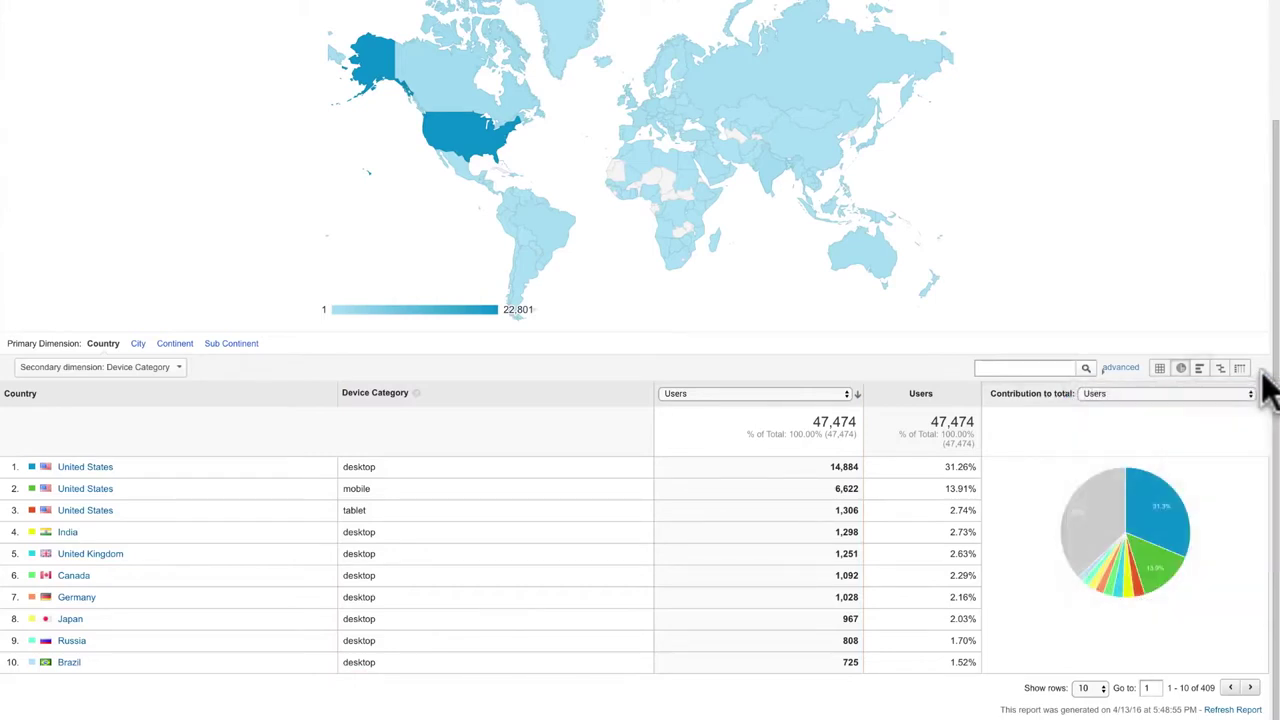
# Show the country table as horizontal performance bars and look through the metrics available for the bars
pyautogui.click(1200, 370)
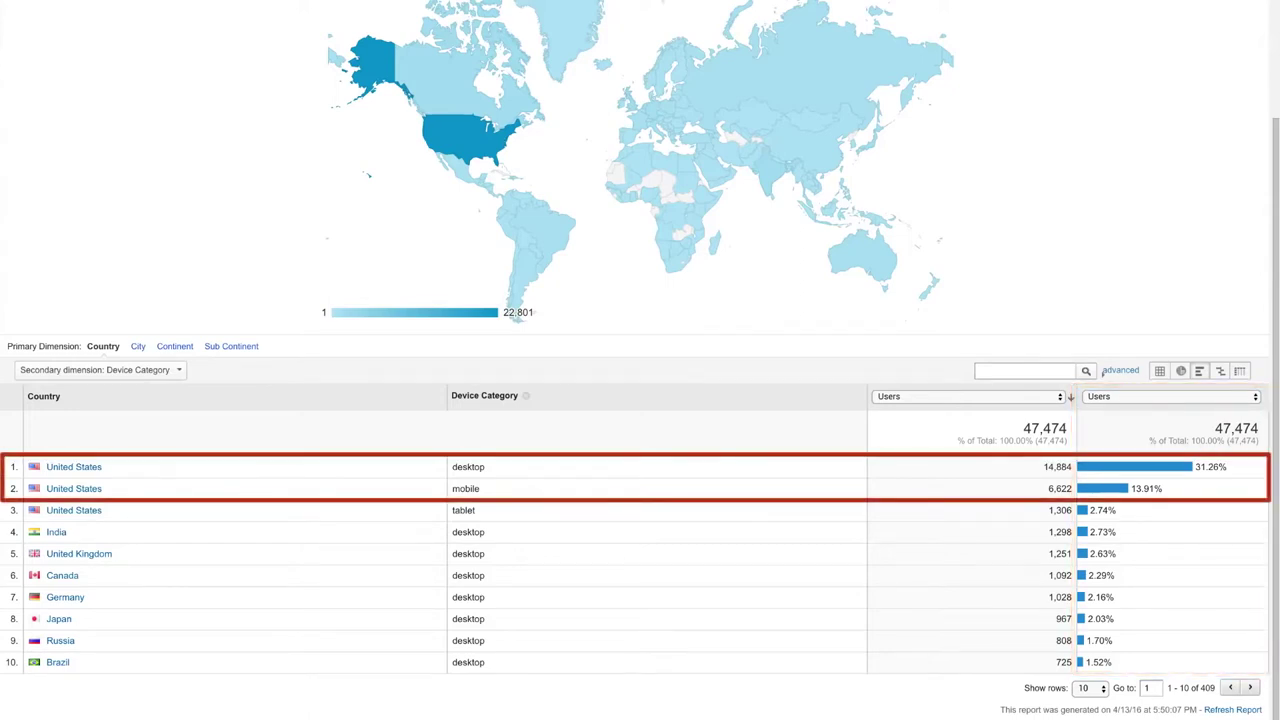
pyautogui.click(1256, 398)
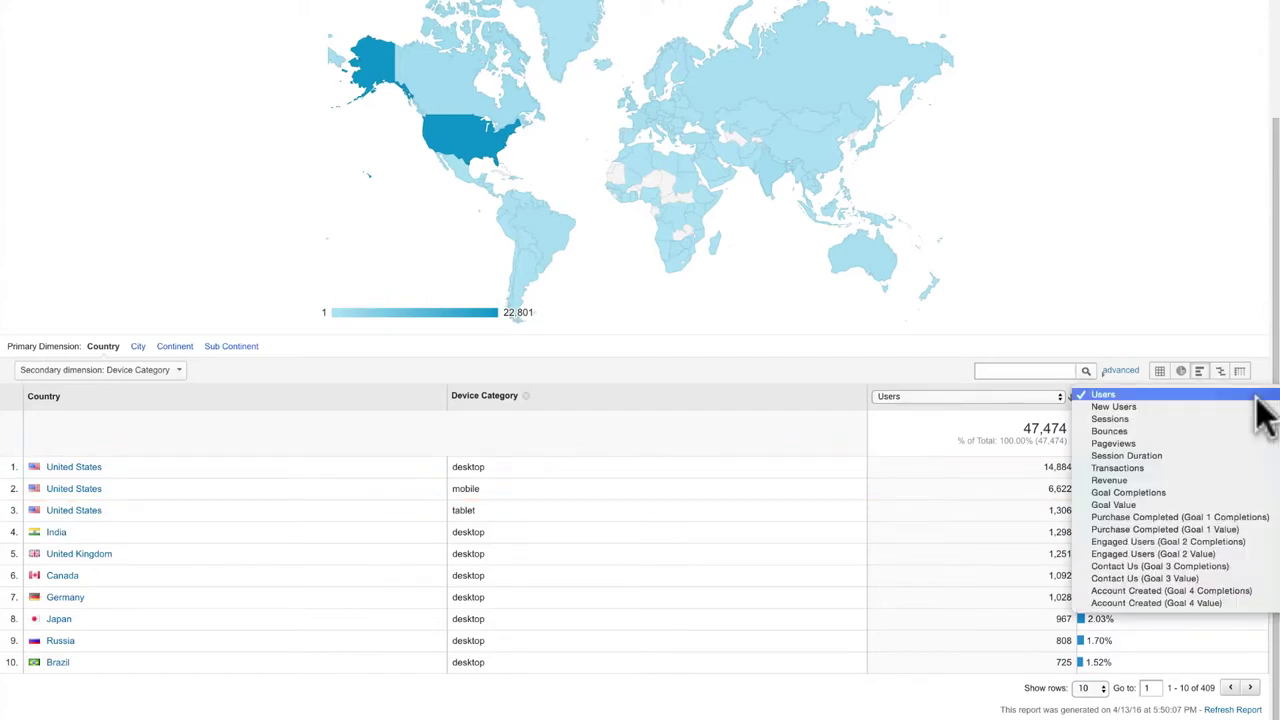
pyautogui.click(1260, 380)
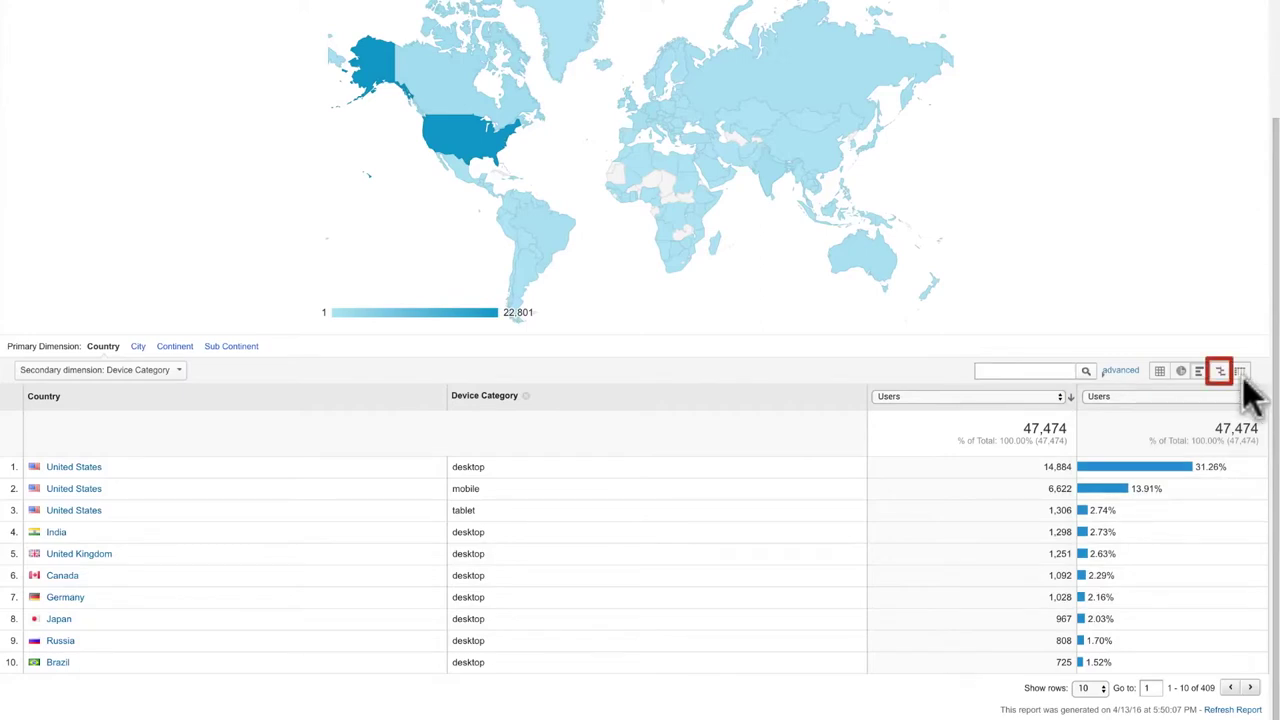
# Show the country table as a comparison to the site average and look through the metrics available for comparison
pyautogui.click(1220, 372)
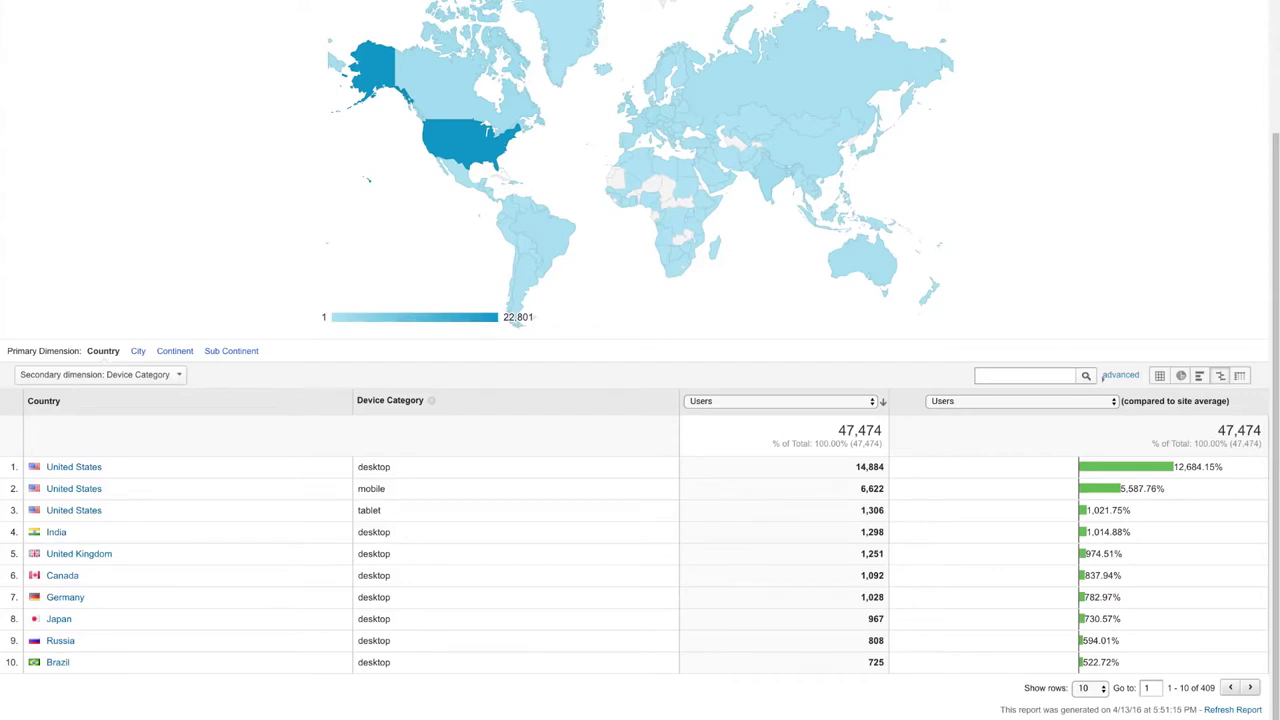
pyautogui.click(1113, 401)
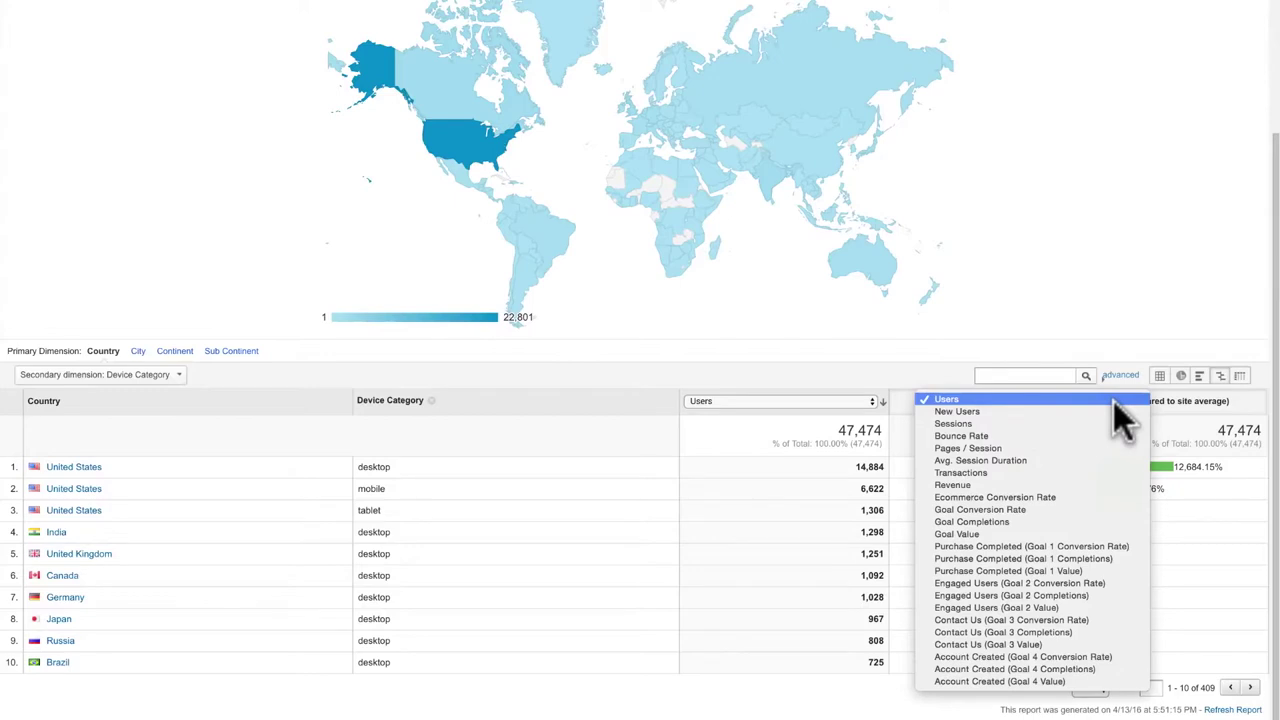
pyautogui.click(1180, 440)
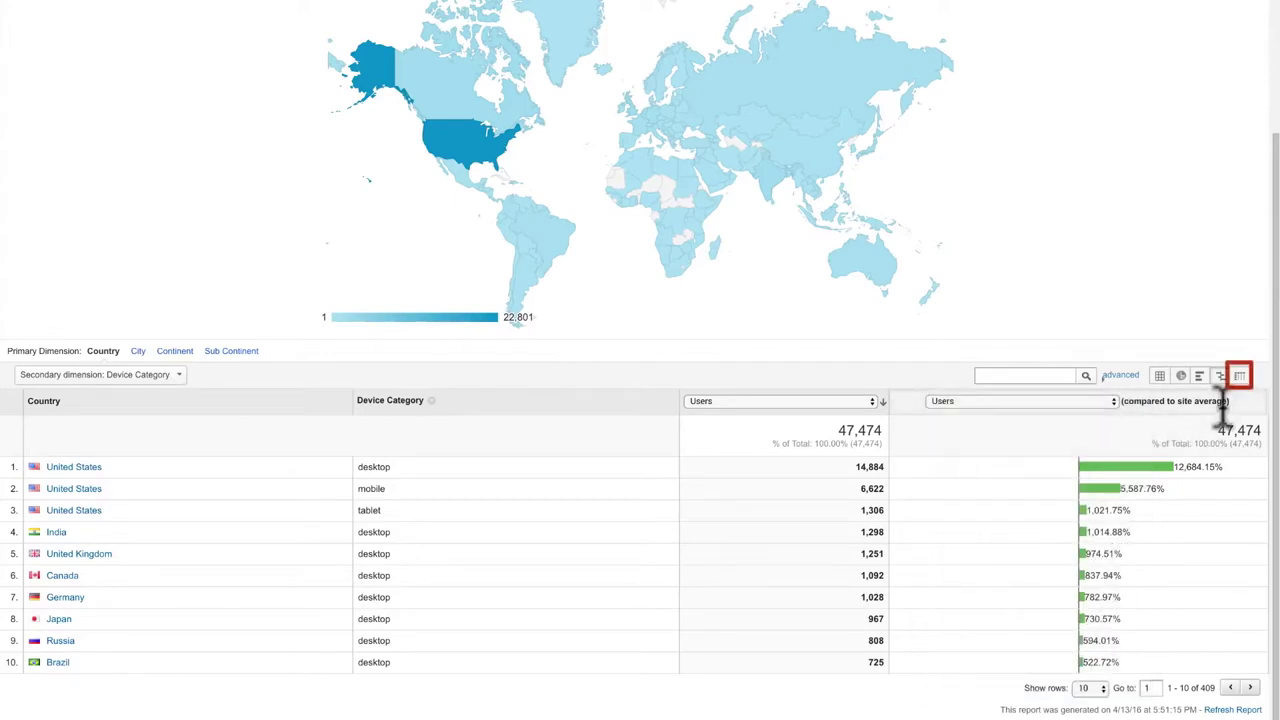
# Show the data as a pivot table by Country with Bounce Rate and Sessions as the pivot metrics
pyautogui.click(1240, 380)
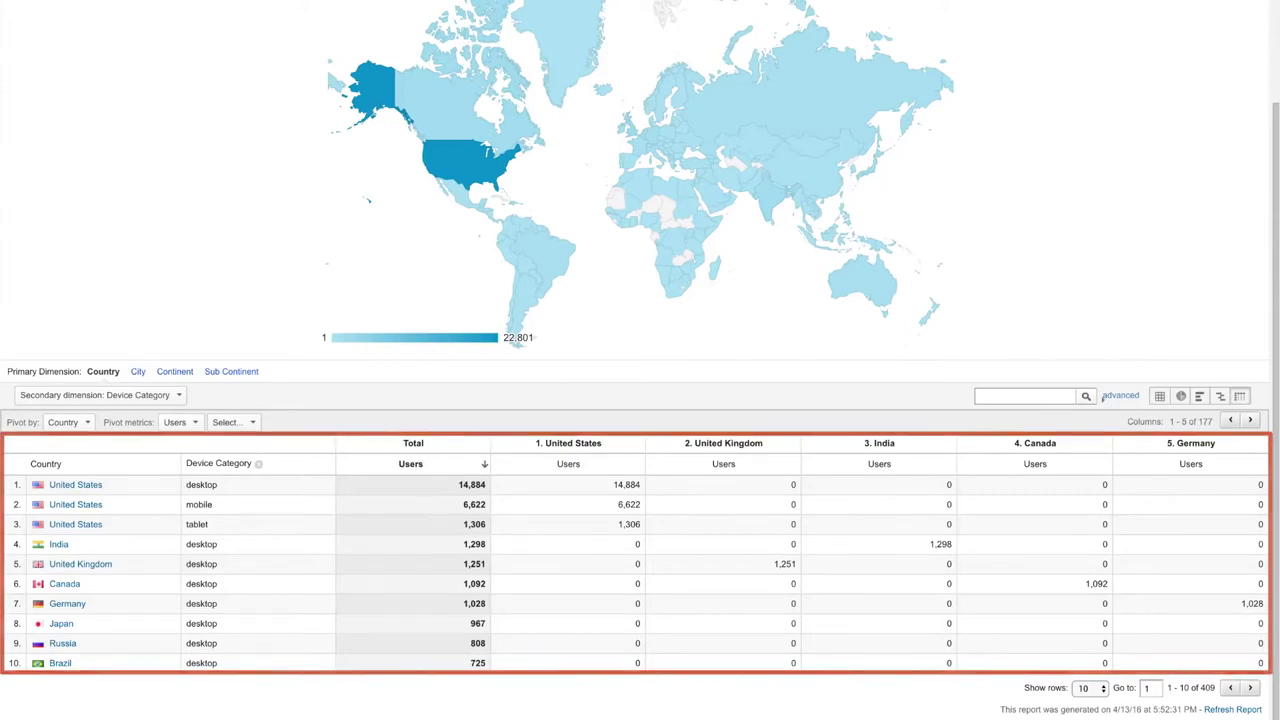
pyautogui.click(190, 423)
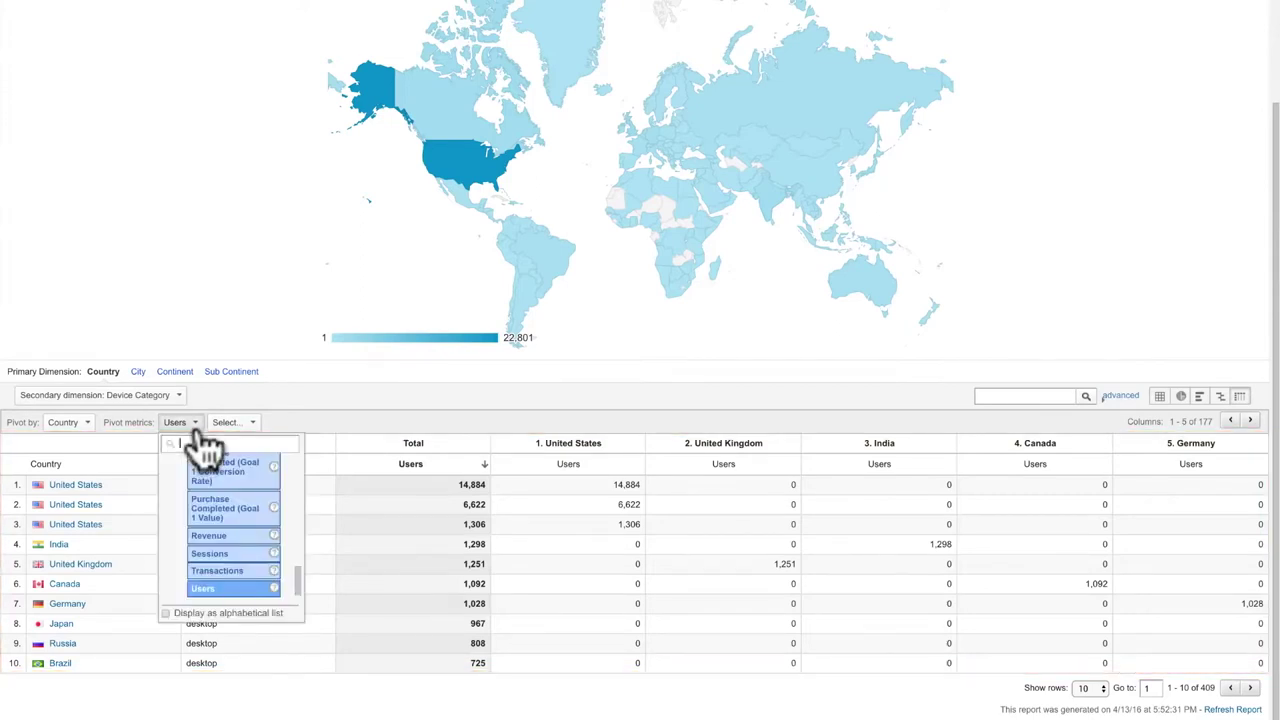
pyautogui.write('bou')
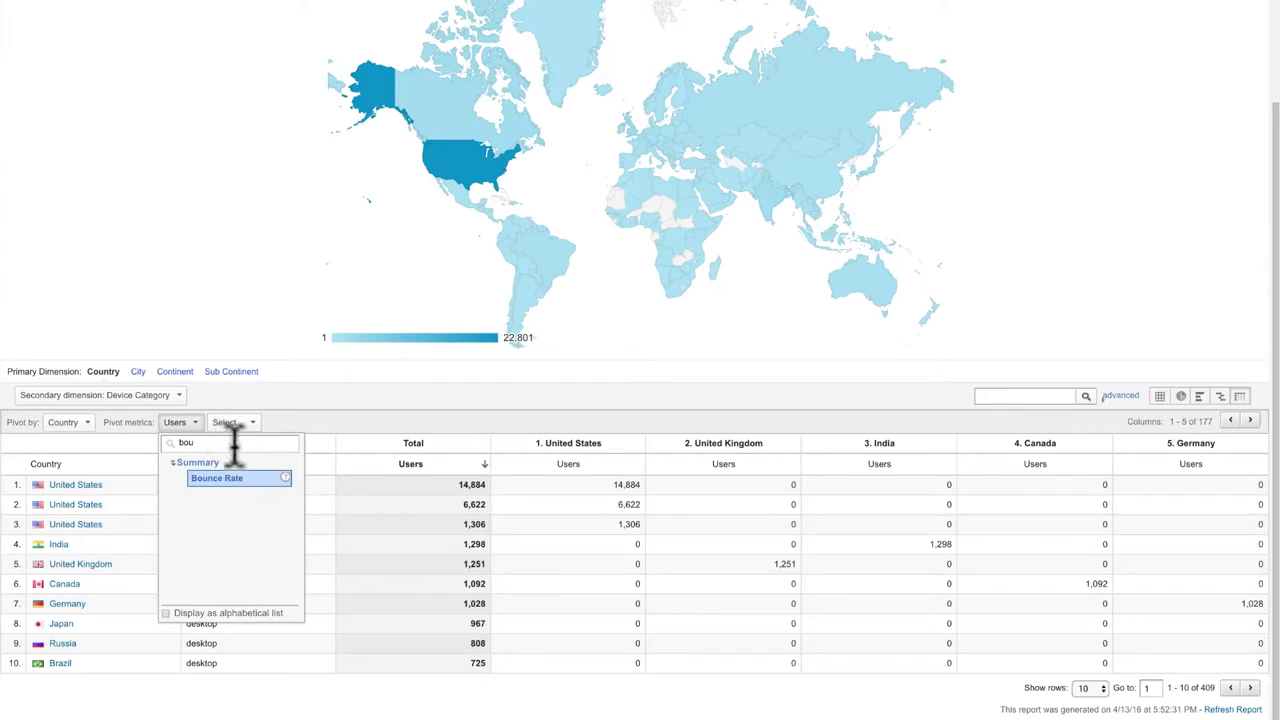
pyautogui.click(268, 479)
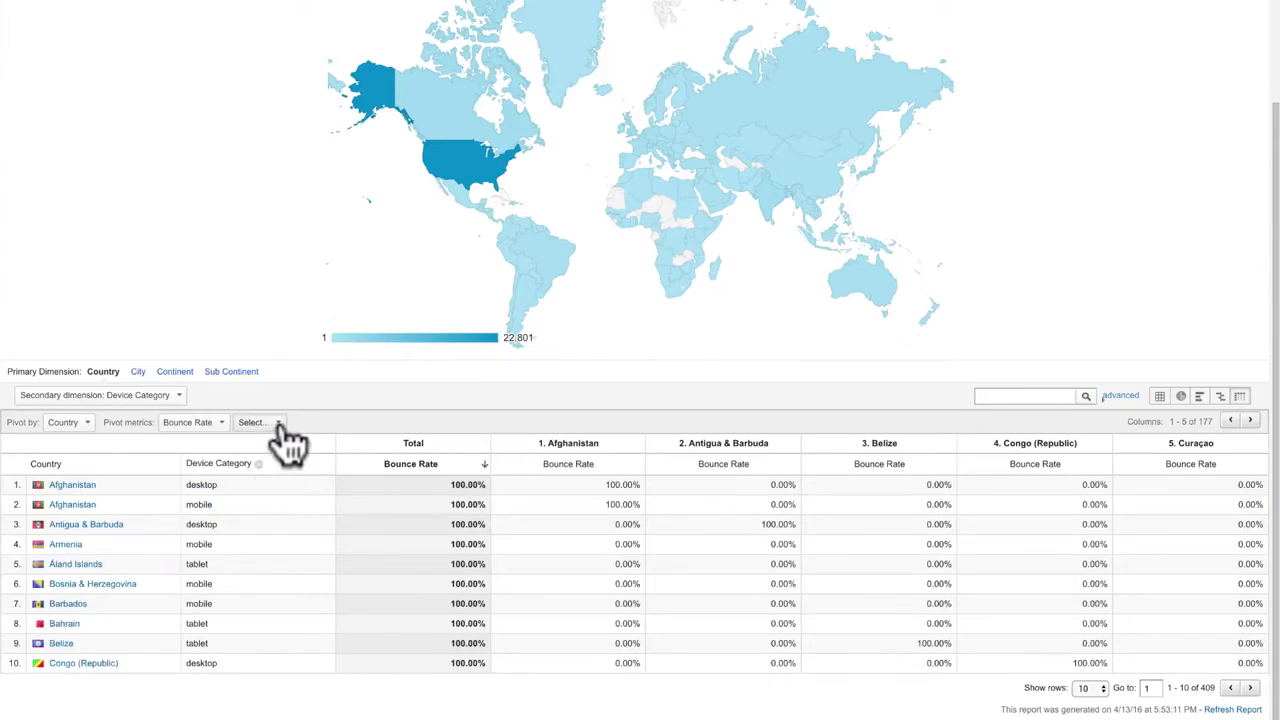
pyautogui.click(282, 426)
pyautogui.write('sess')
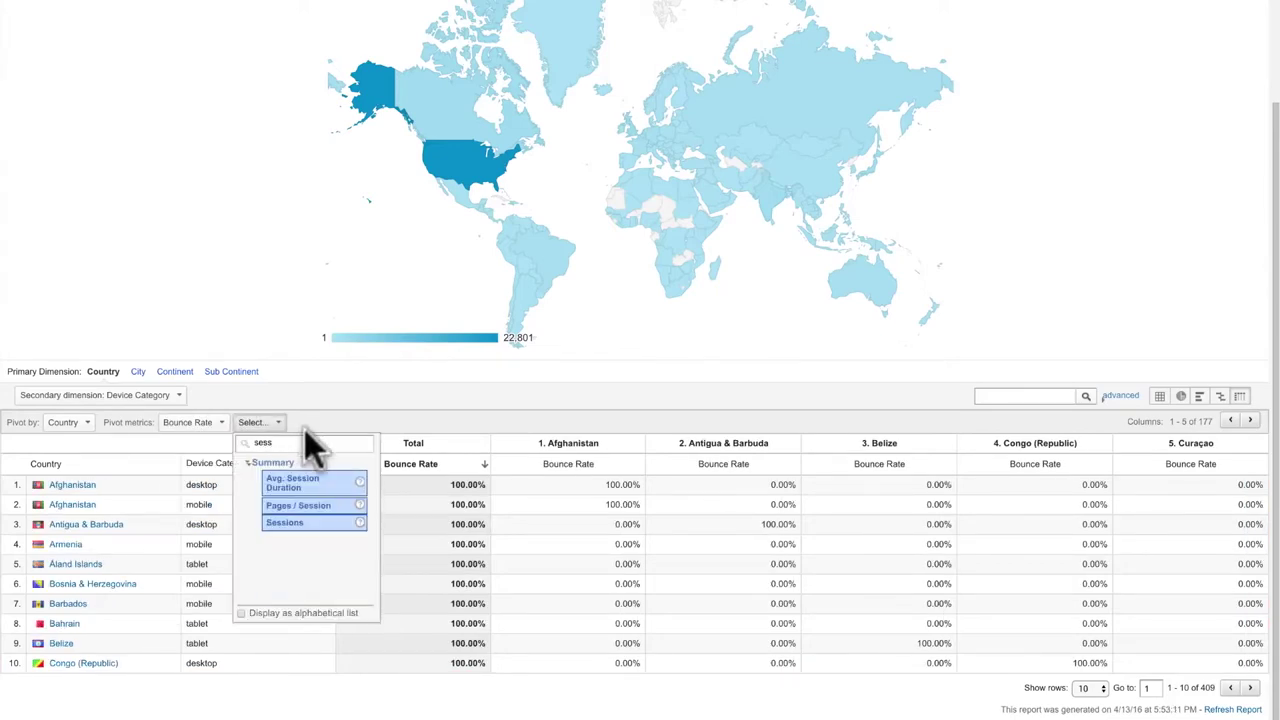
pyautogui.click(343, 521)
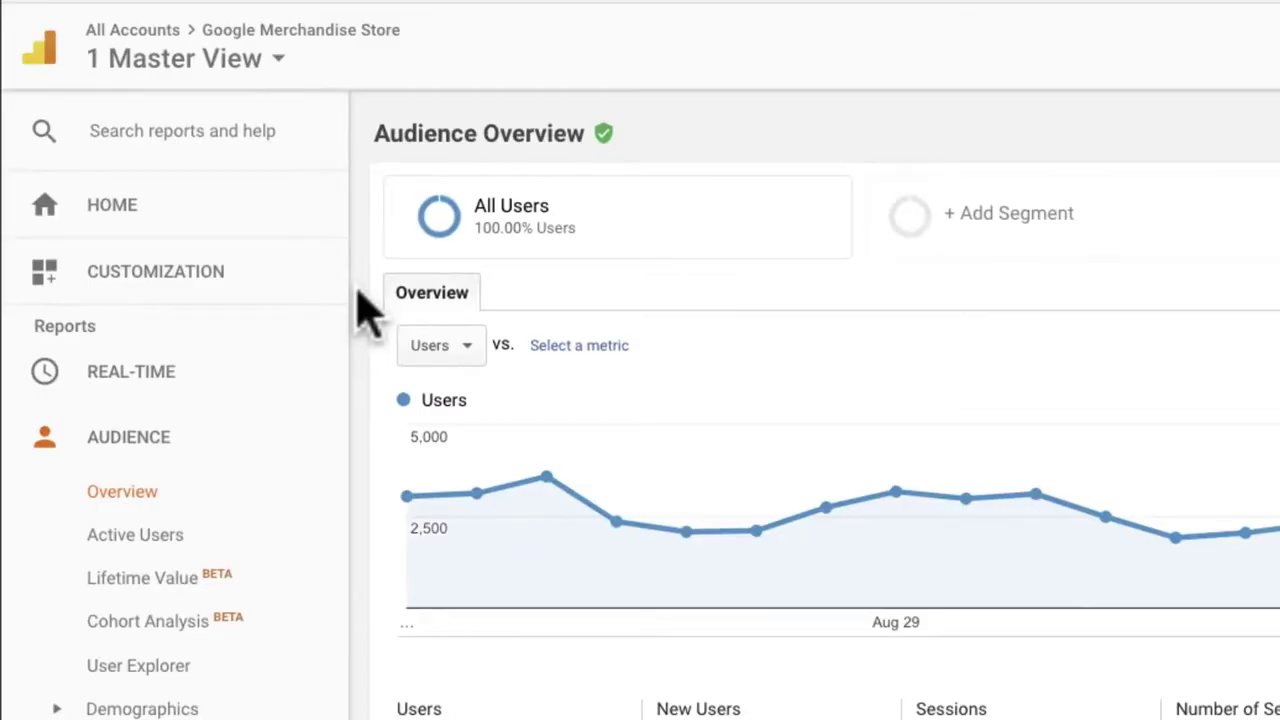
# Create a new dashboard from the Starter Dashboard template and name it "Google Store Dashboard"
pyautogui.click(318, 278)
pyautogui.click(322, 328)
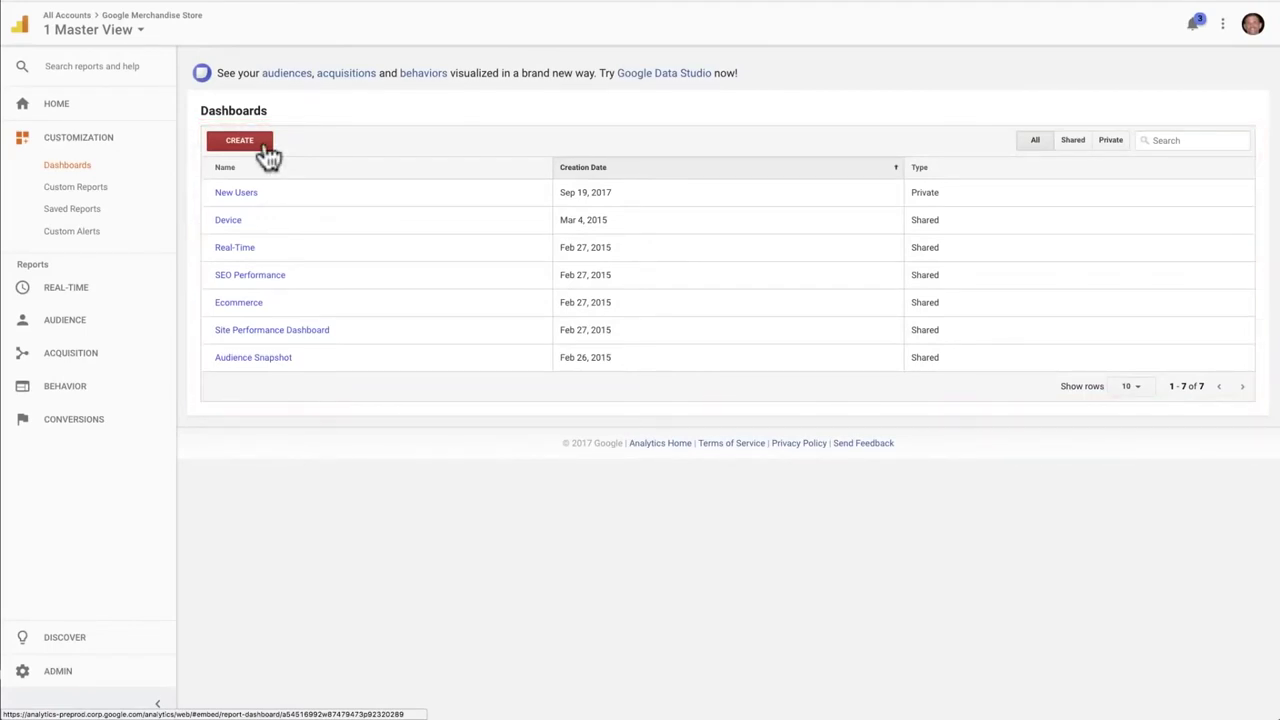
pyautogui.click(266, 152)
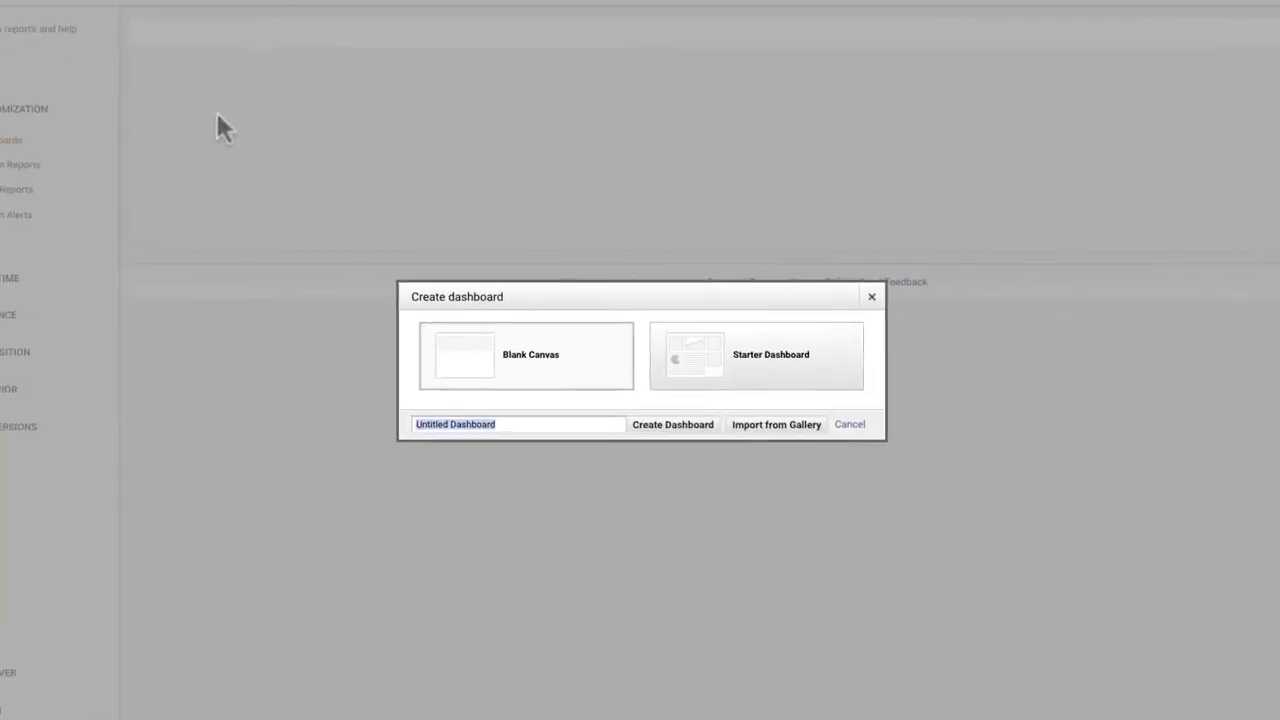
pyautogui.click(870, 398)
pyautogui.write('Google Store D')
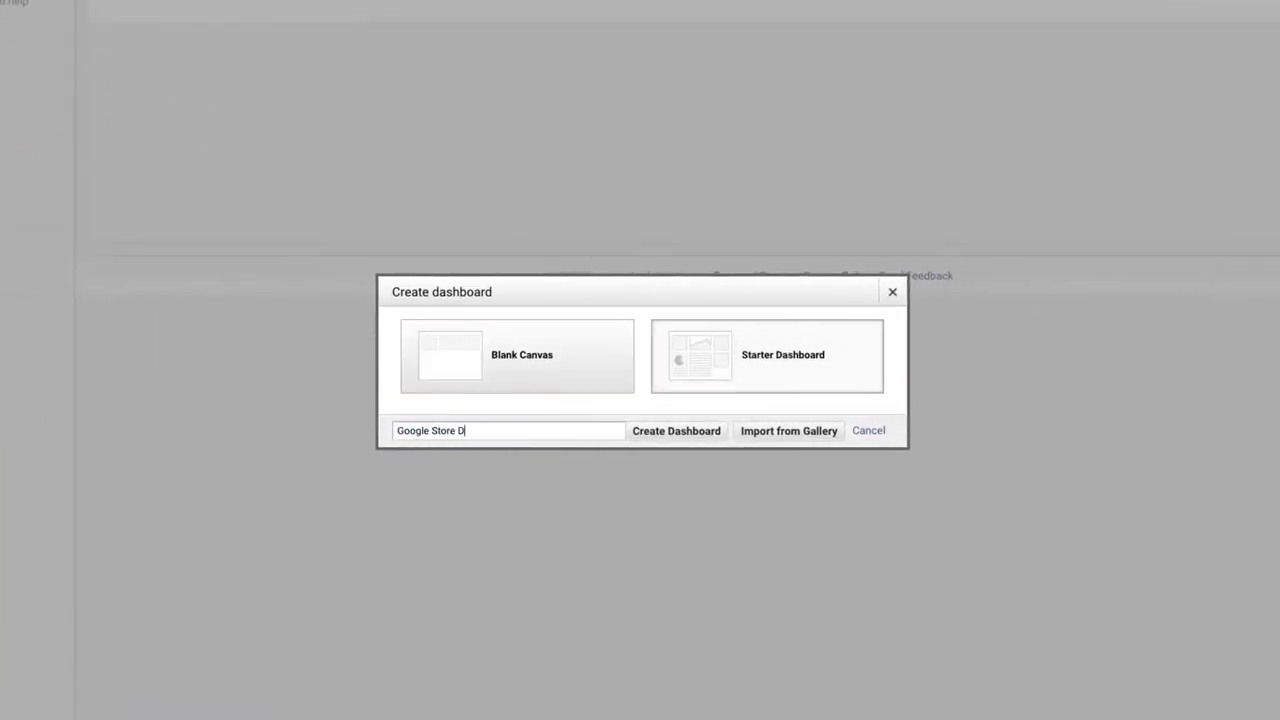
pyautogui.click(690, 431)
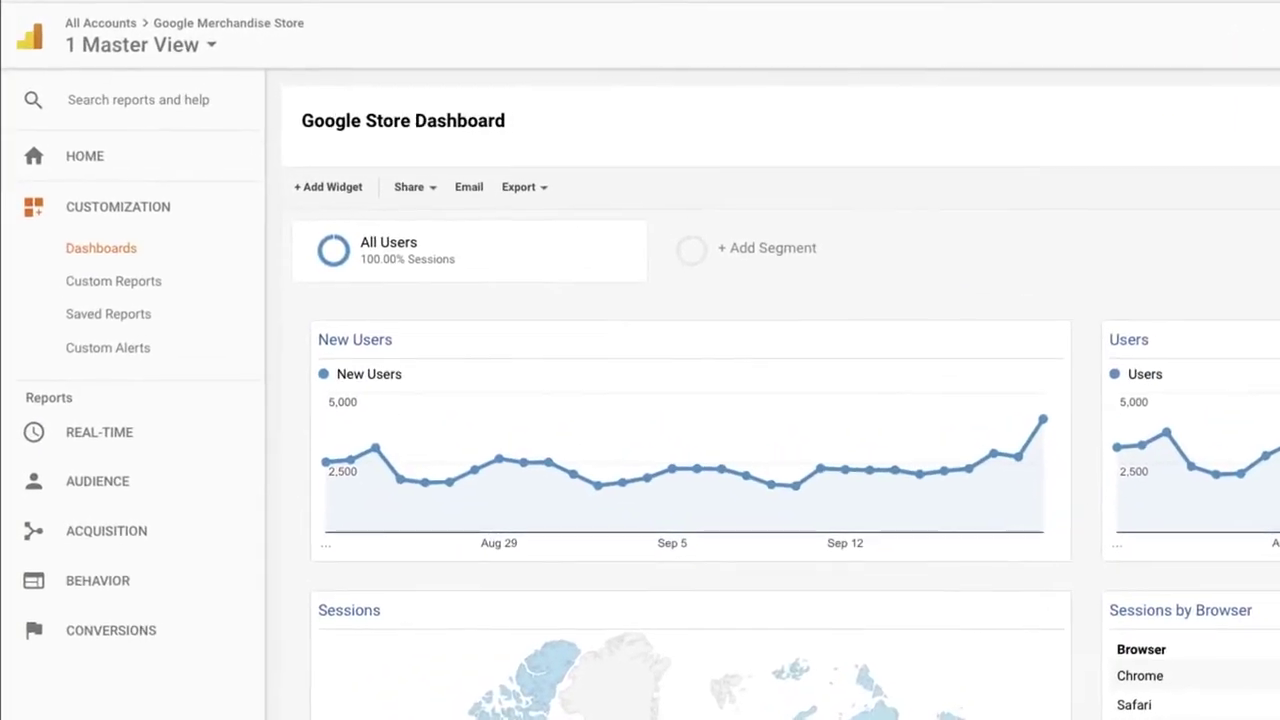
# Examine the options for a new dashboard widget, including its metric list, and cancel without adding it
pyautogui.click(364, 196)
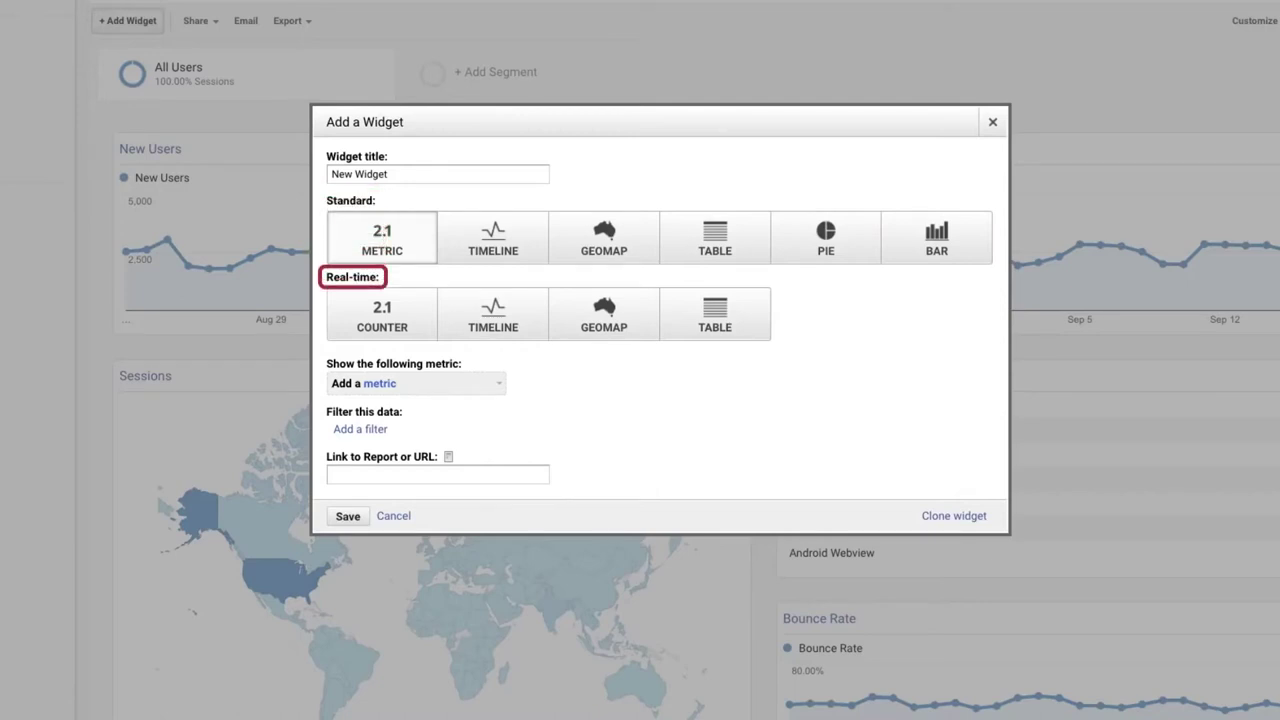
pyautogui.click(498, 390)
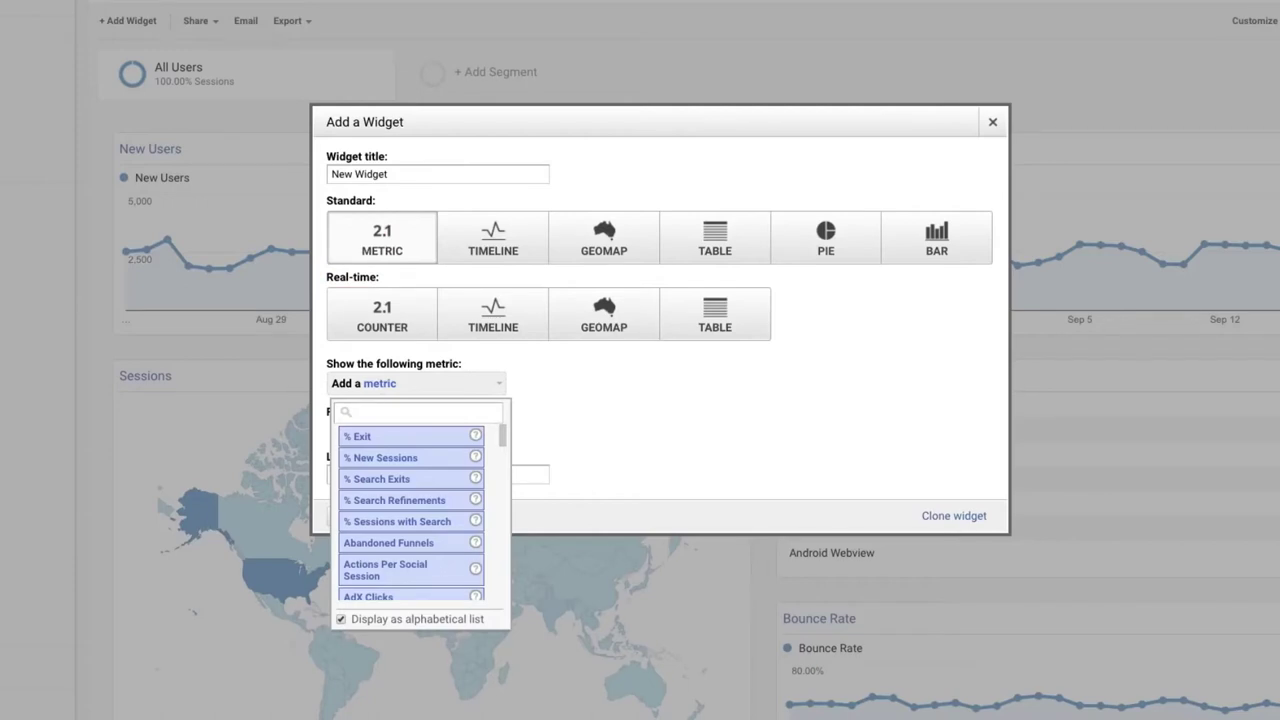
pyautogui.press('Escape')
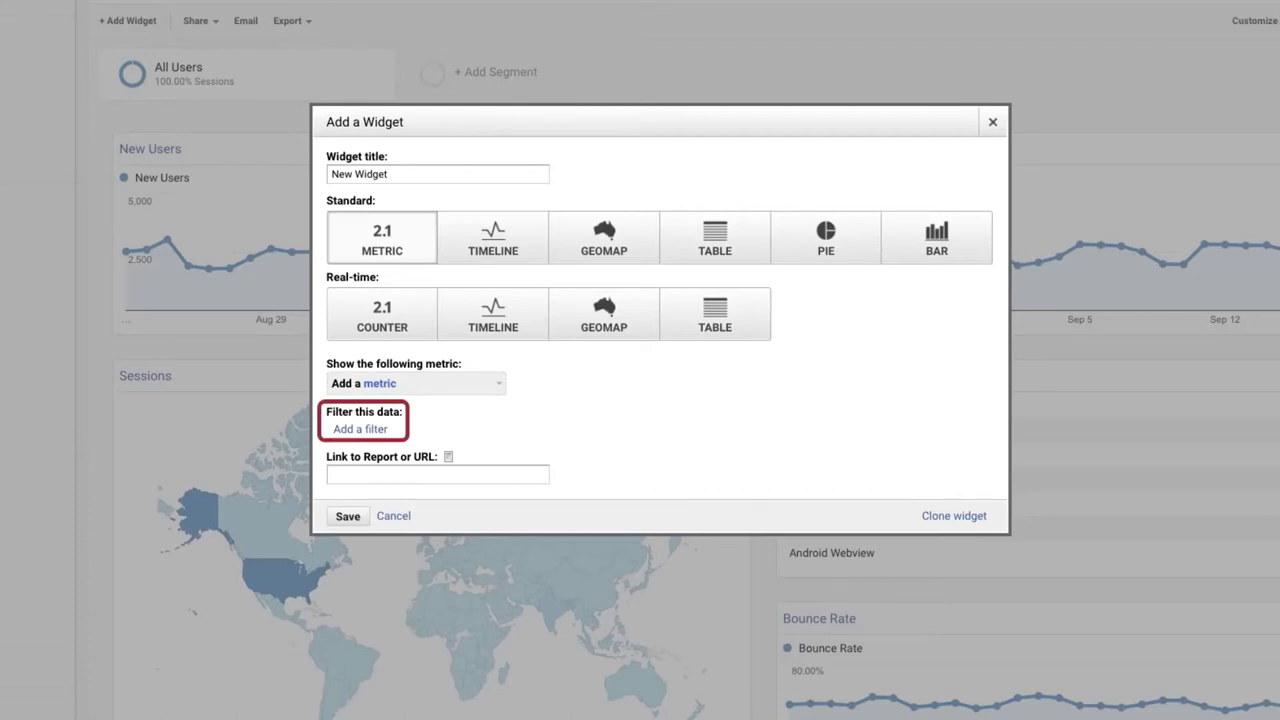
pyautogui.click(392, 516)
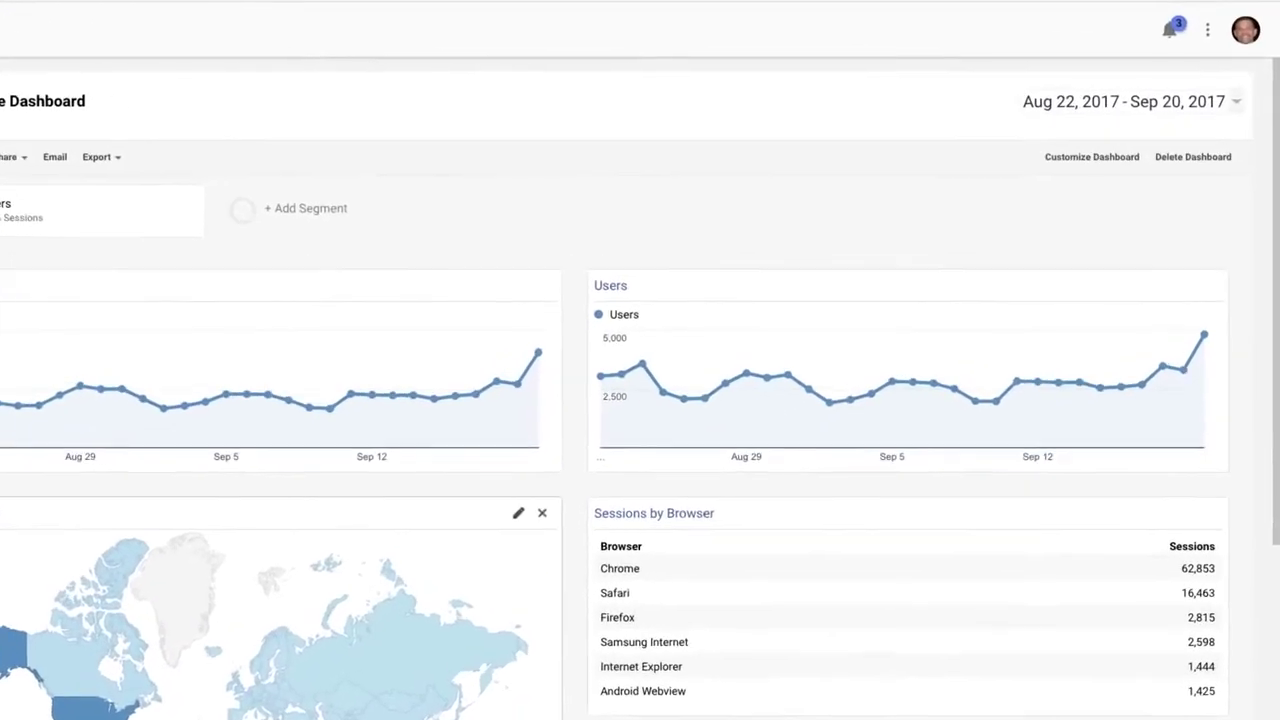
# Set the dashboard layout to 30% / 70% columns and move the New Users widget to the head of the wide column
pyautogui.click(1112, 178)
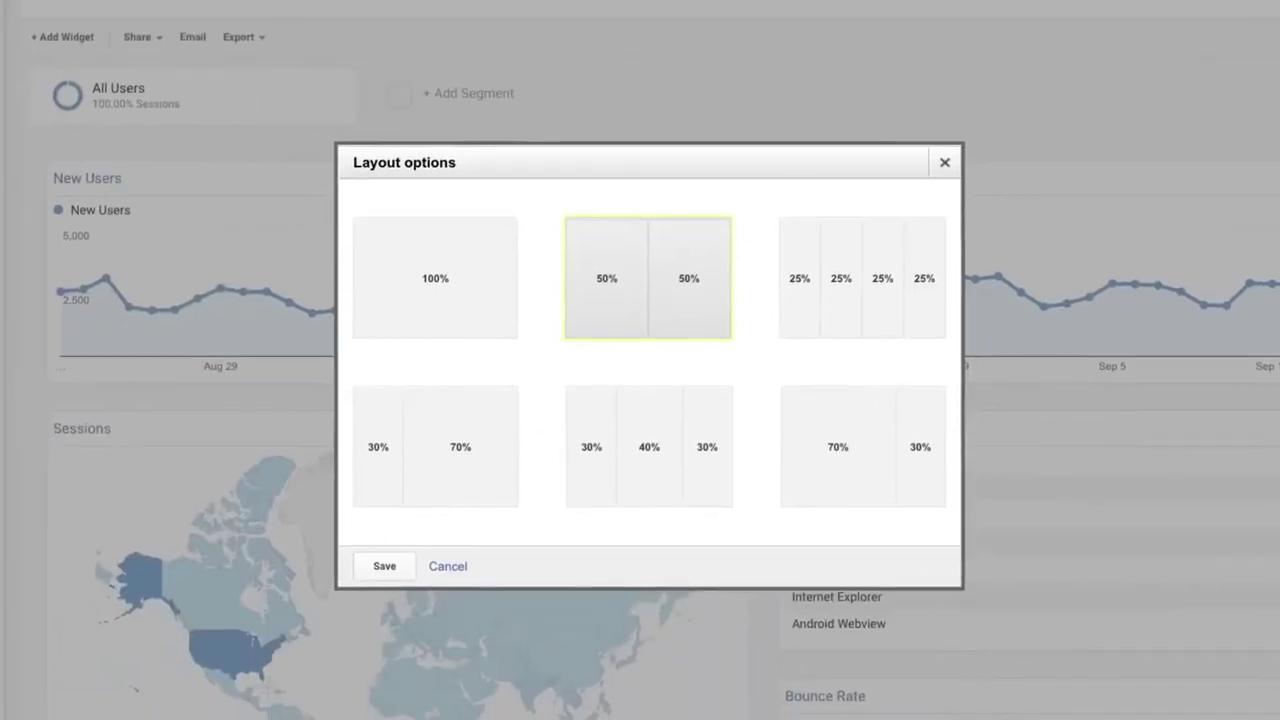
pyautogui.click(486, 440)
pyautogui.click(386, 566)
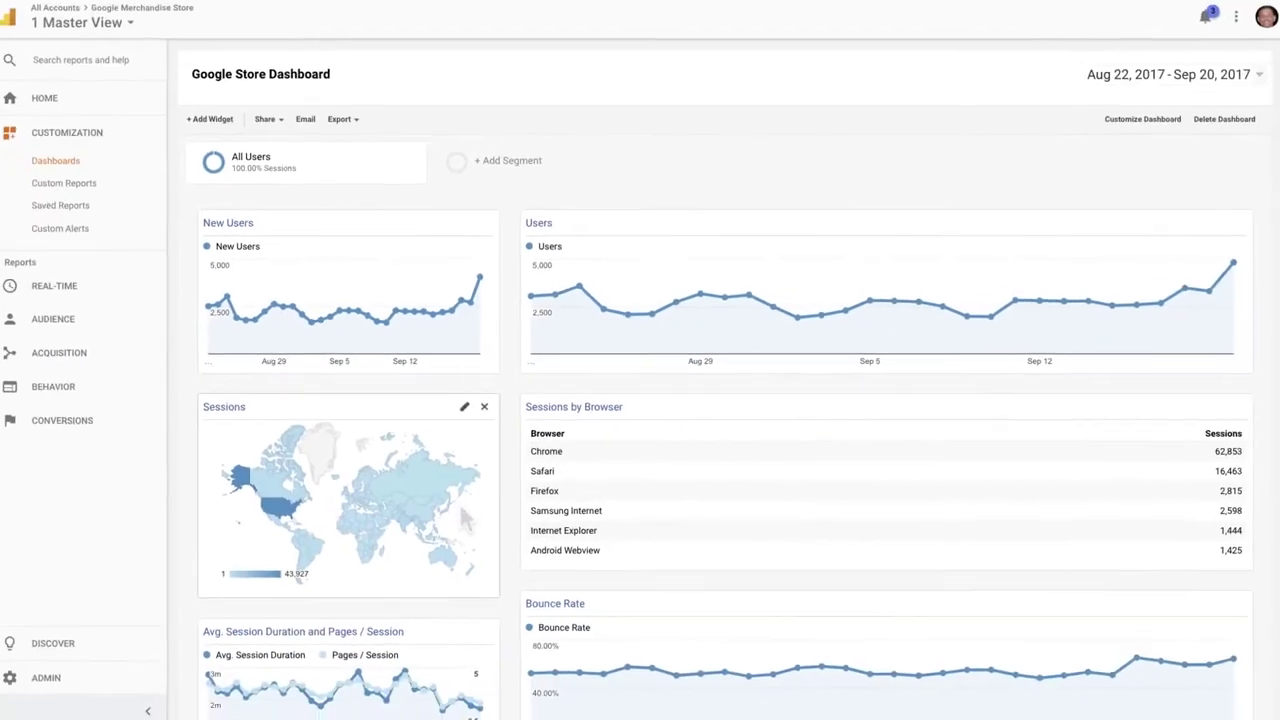
pyautogui.moveTo(371, 223); pyautogui.dragTo(710, 231)
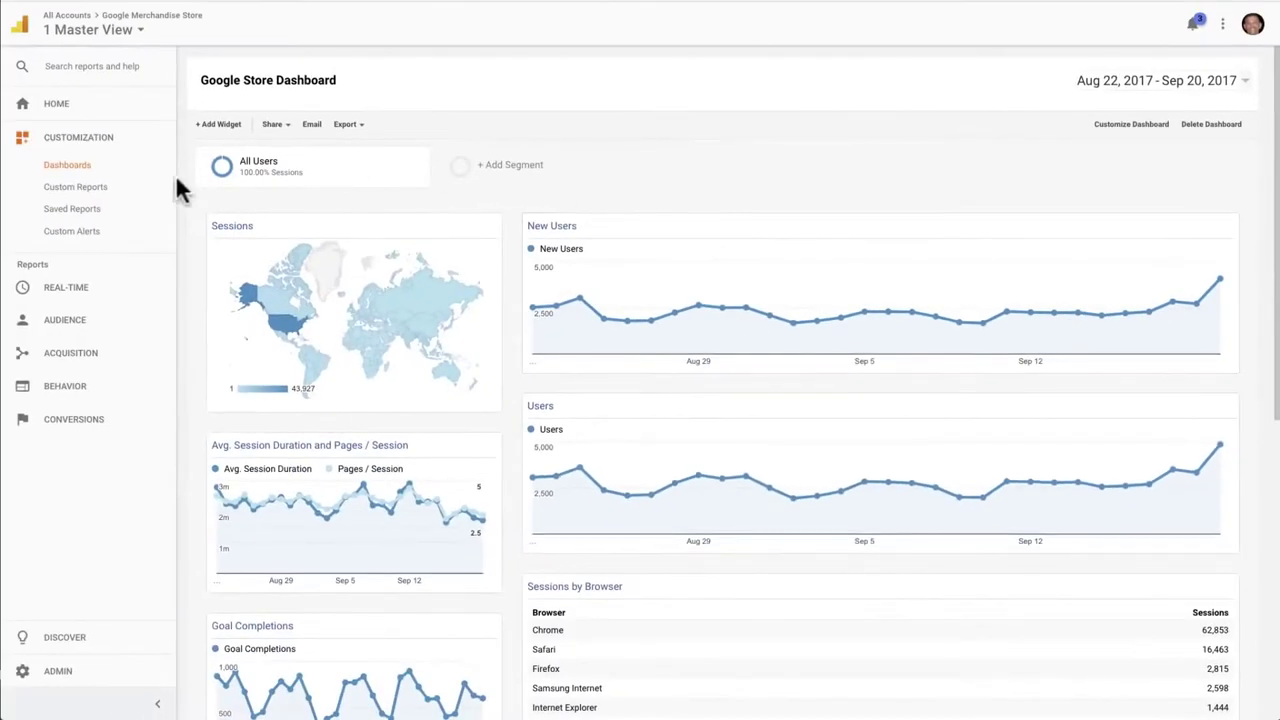
# Open the Google Store Dashboard from the list of dashboards and look at its sharing options
pyautogui.click(160, 175)
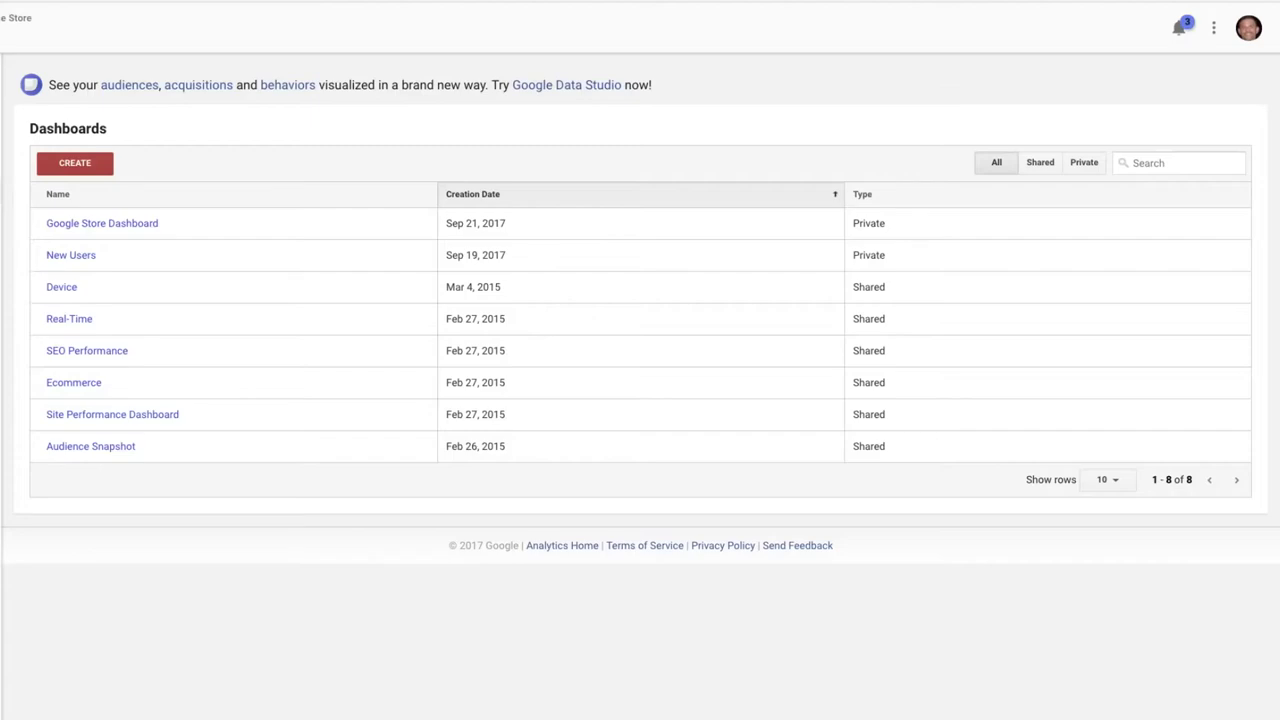
pyautogui.click(150, 224)
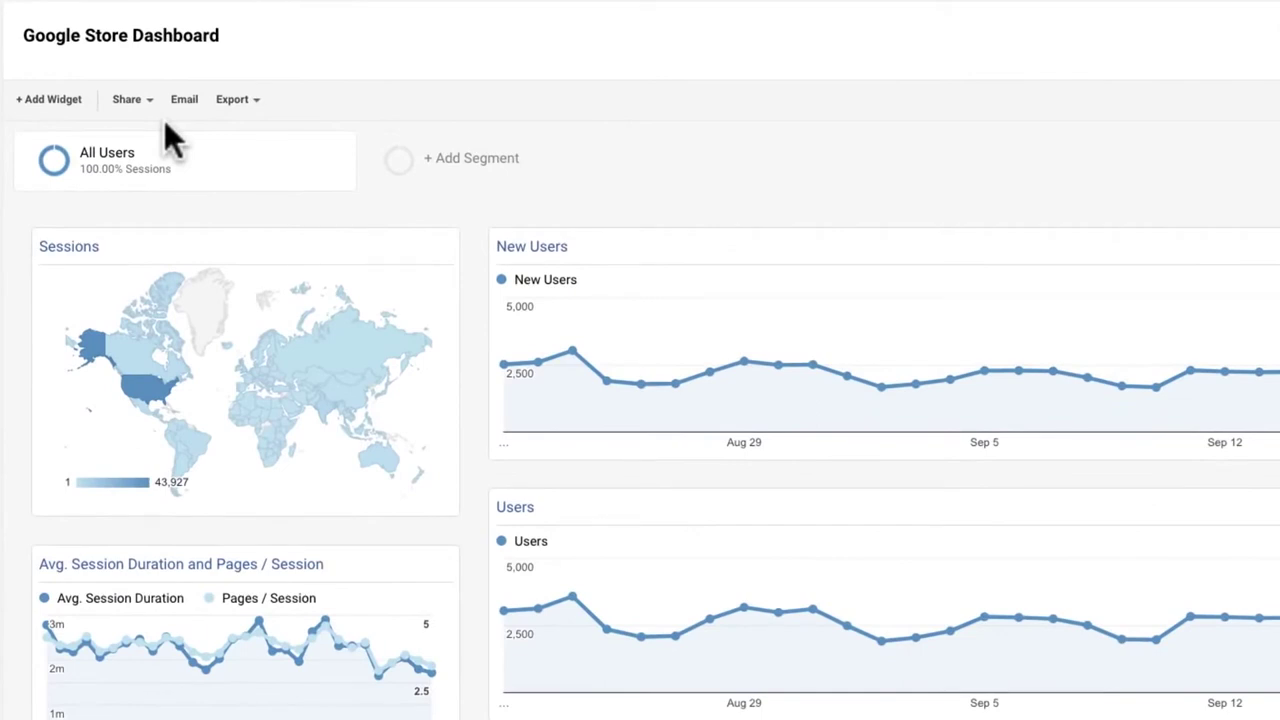
pyautogui.click(128, 104)
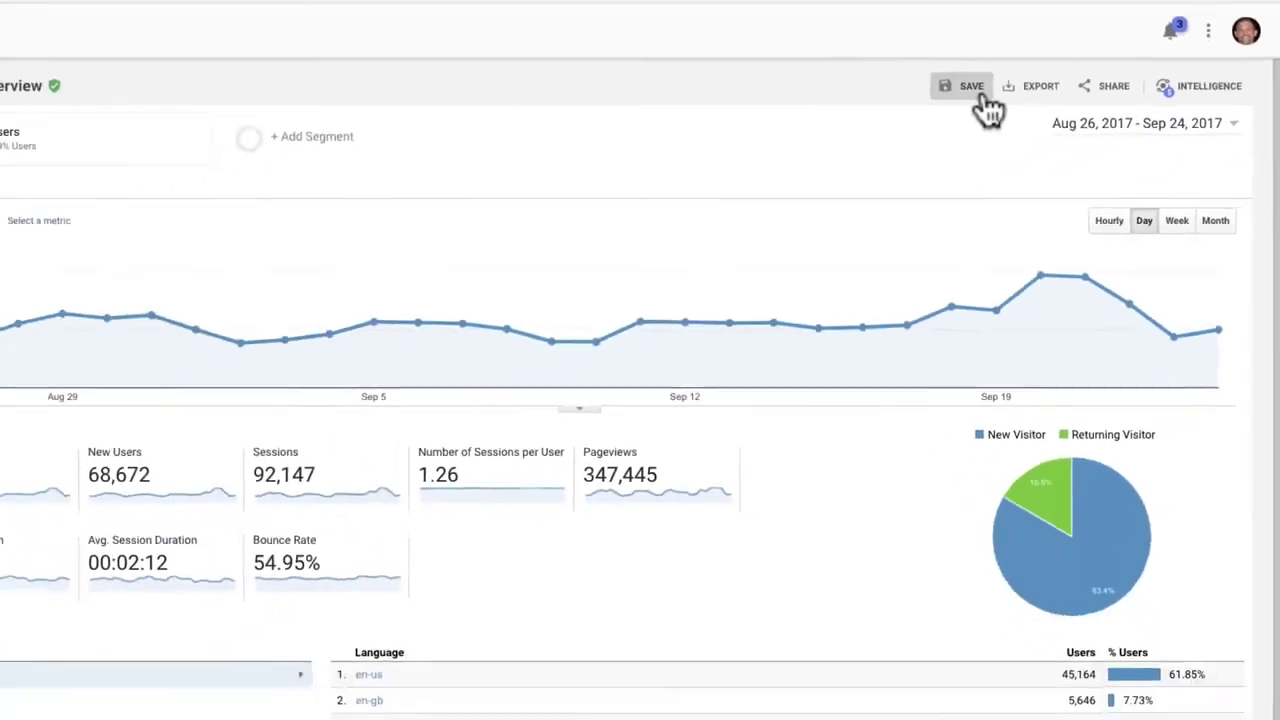
# Save the current report configuration under the name "Audience Overview" and go to the saved reports
pyautogui.click(816, 132)
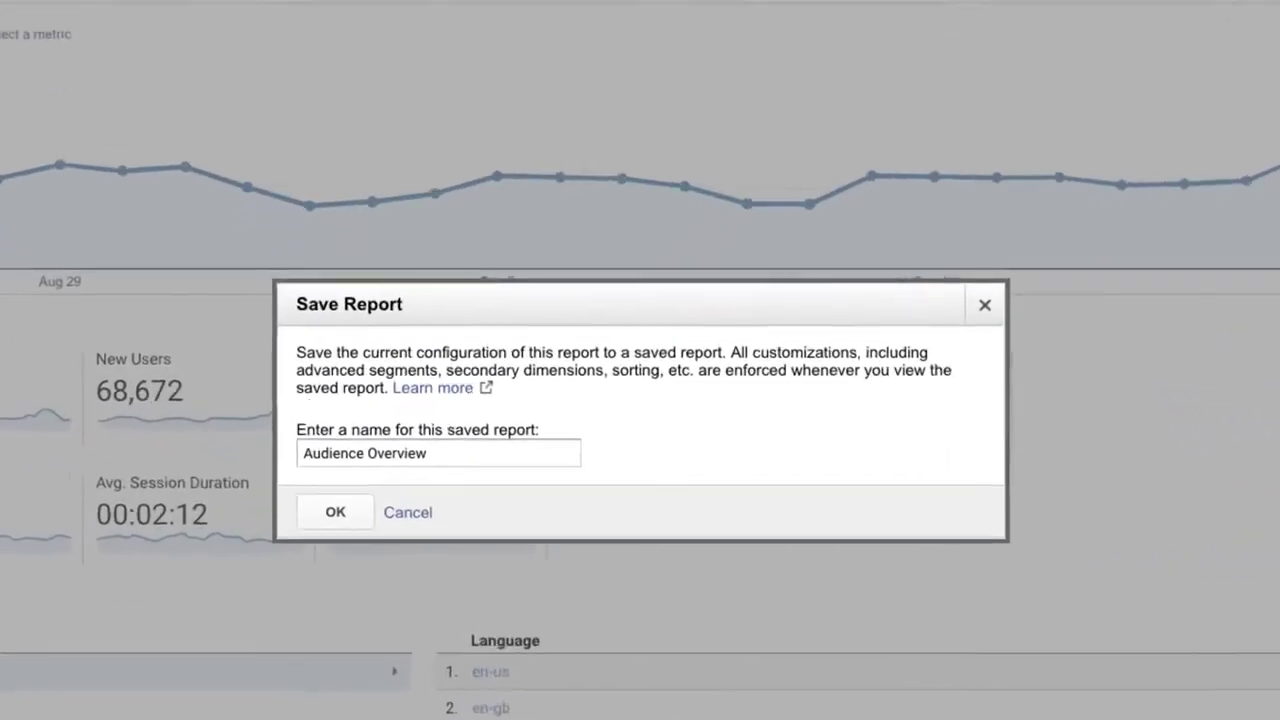
pyautogui.click(367, 523)
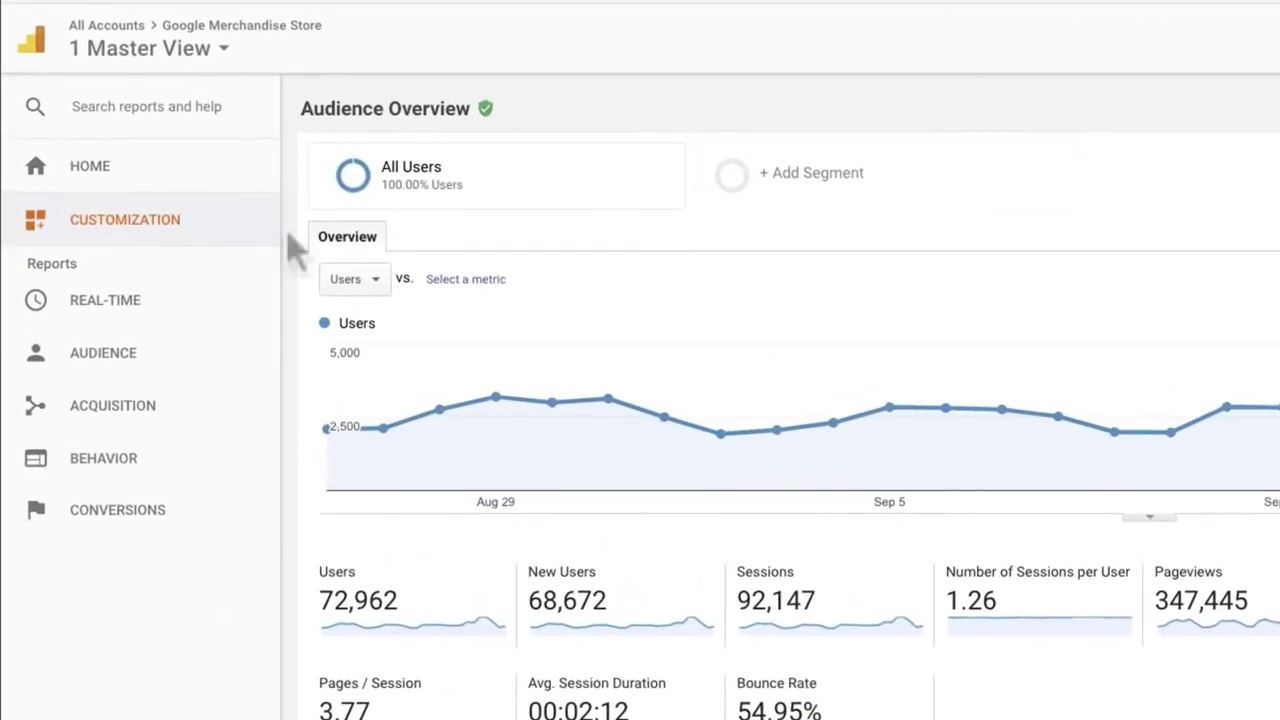
pyautogui.click(248, 225)
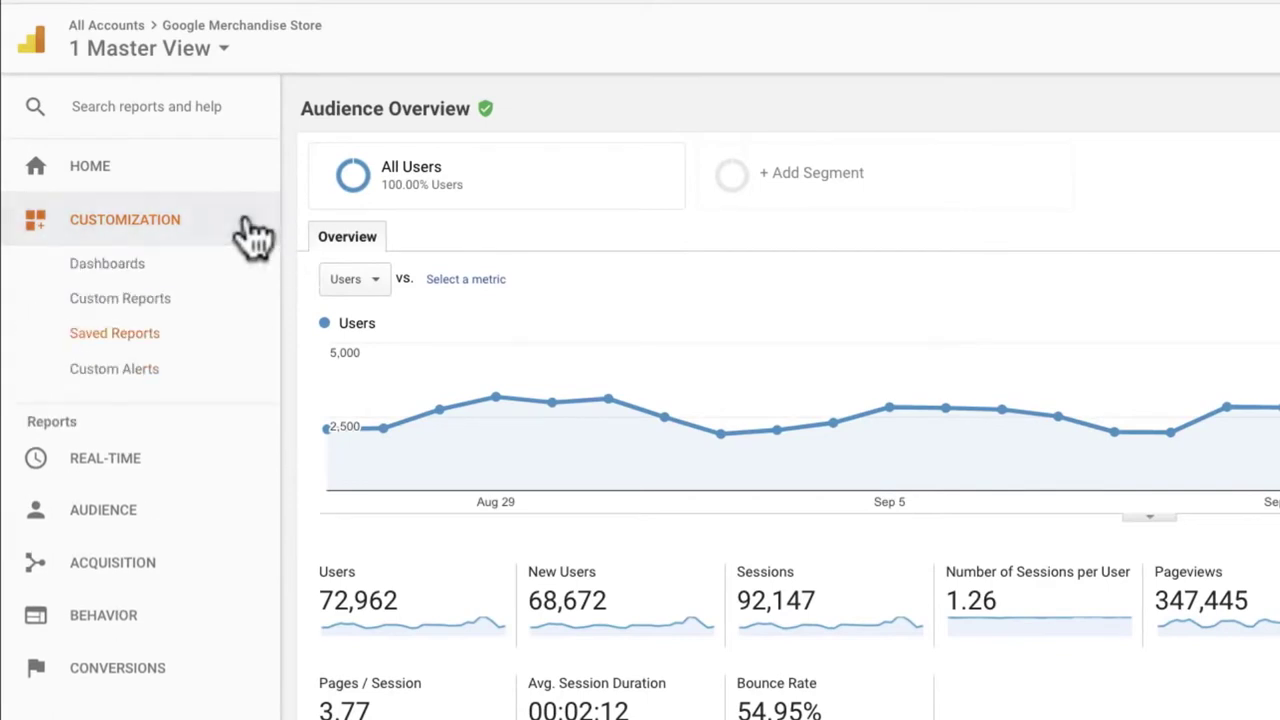
pyautogui.click(250, 347)
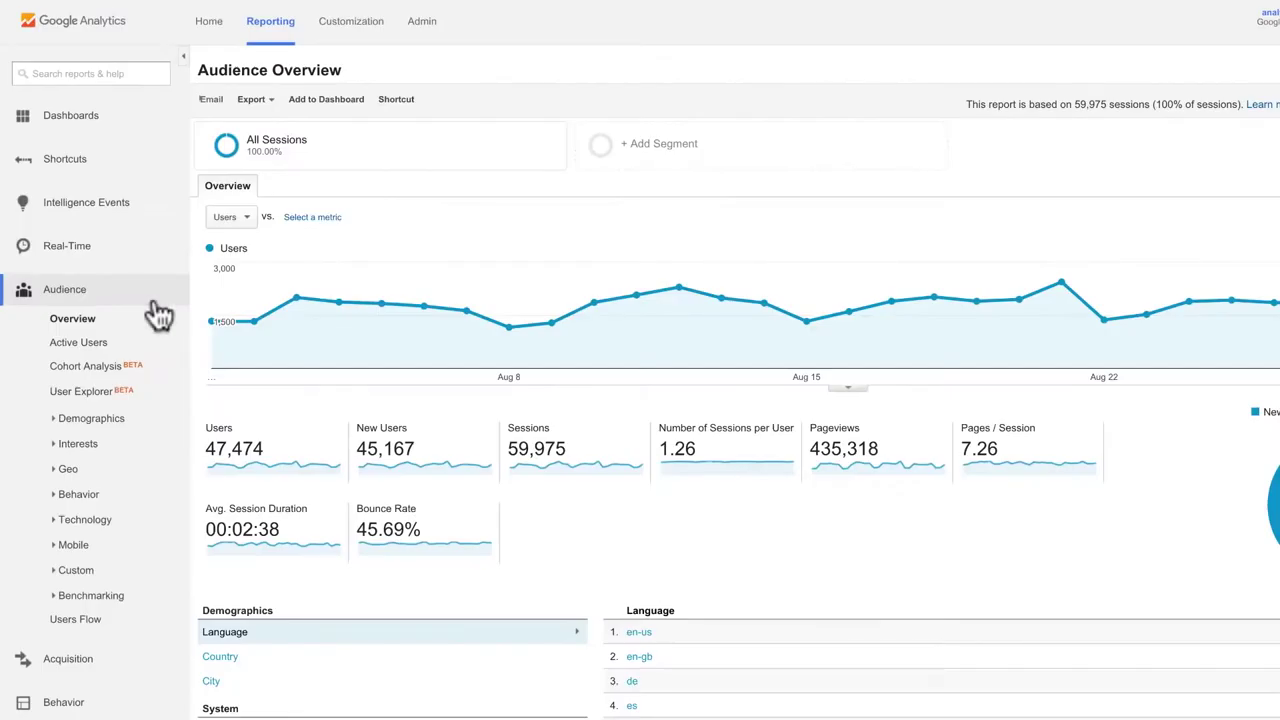
# Open the Active Users report and add the 7 Day, 14 Day and 30 Day Active Users lines to the chart
pyautogui.click(148, 342)
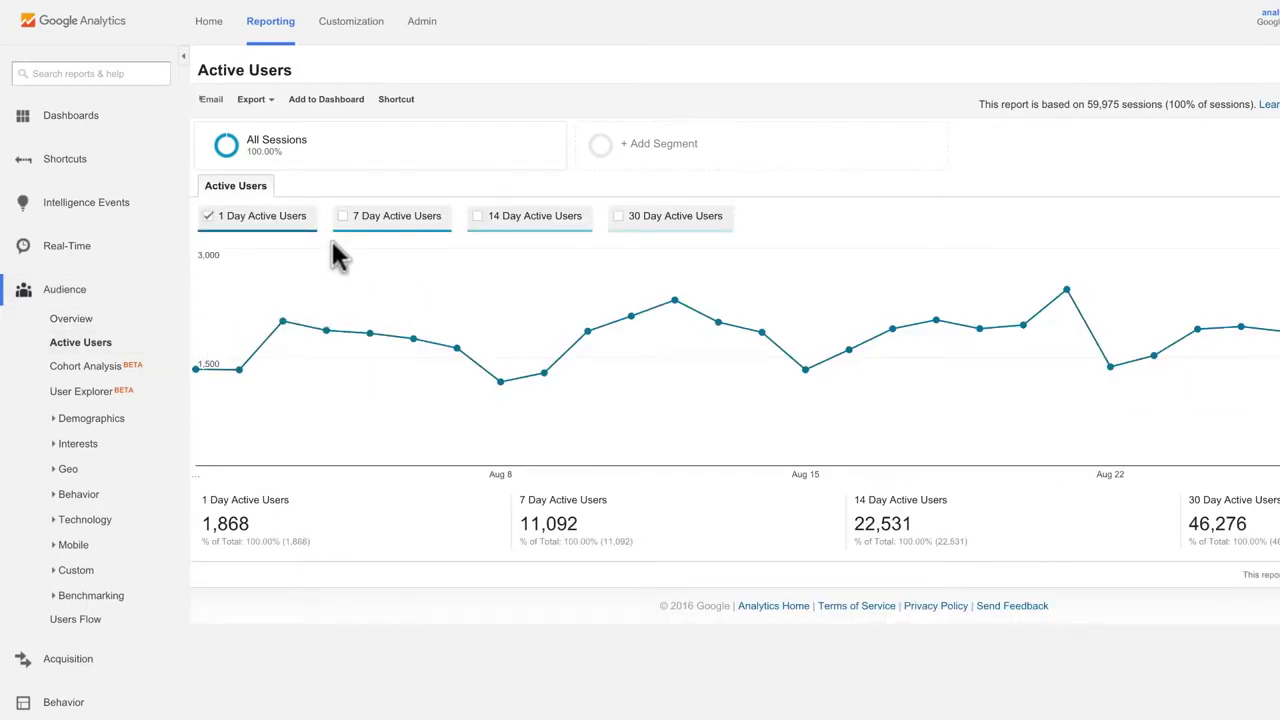
pyautogui.click(343, 216)
pyautogui.click(477, 216)
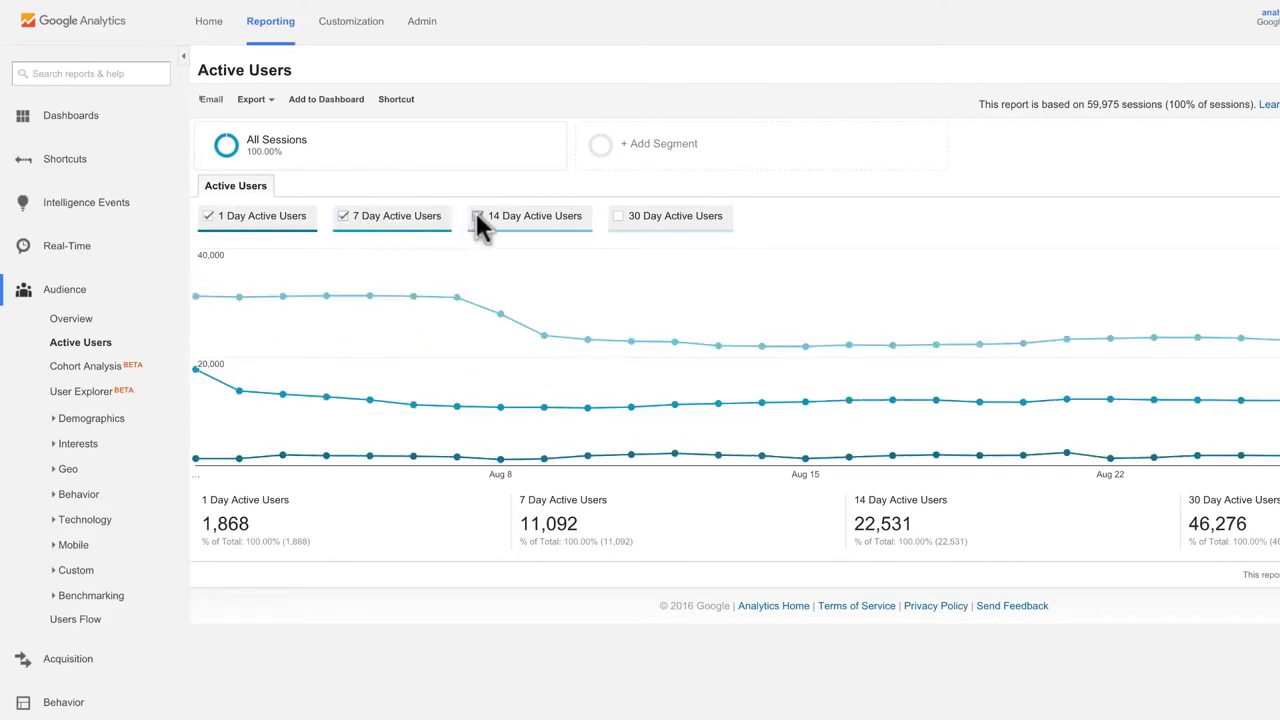
pyautogui.click(617, 216)
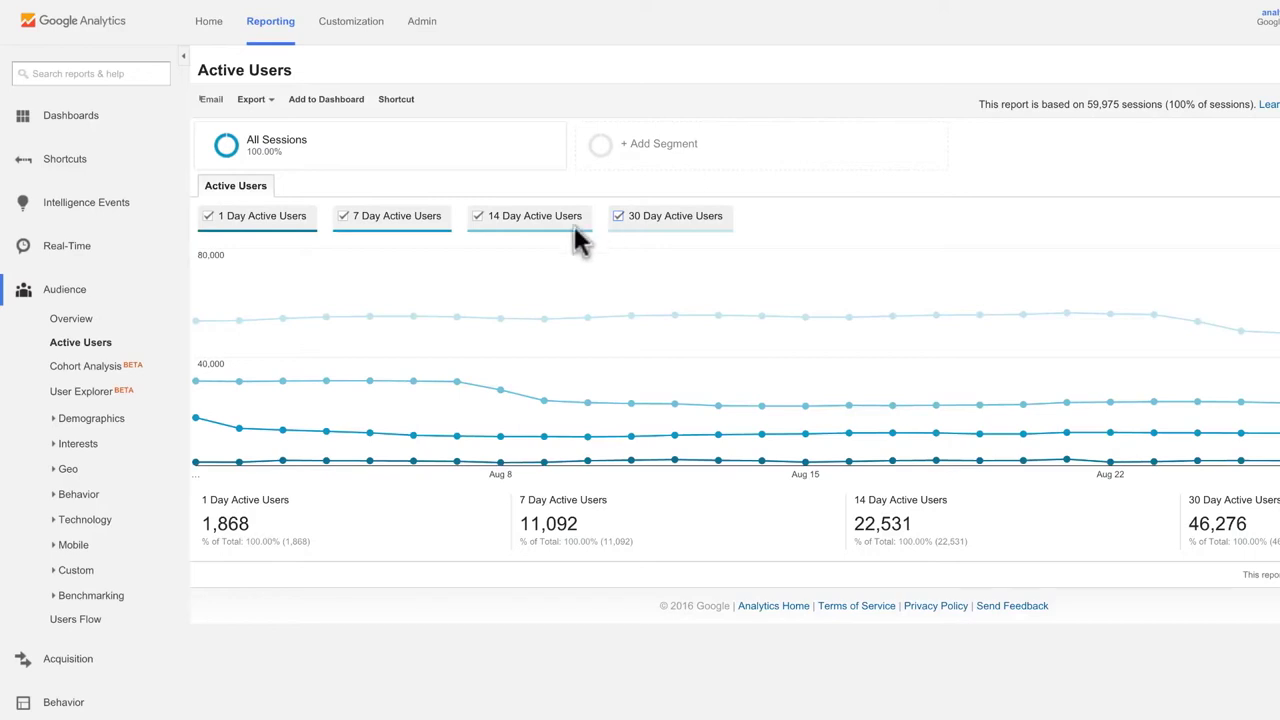
# View the audience Demographics overview for age and gender, followed by the Interests overview
pyautogui.click(133, 423)
pyautogui.click(124, 445)
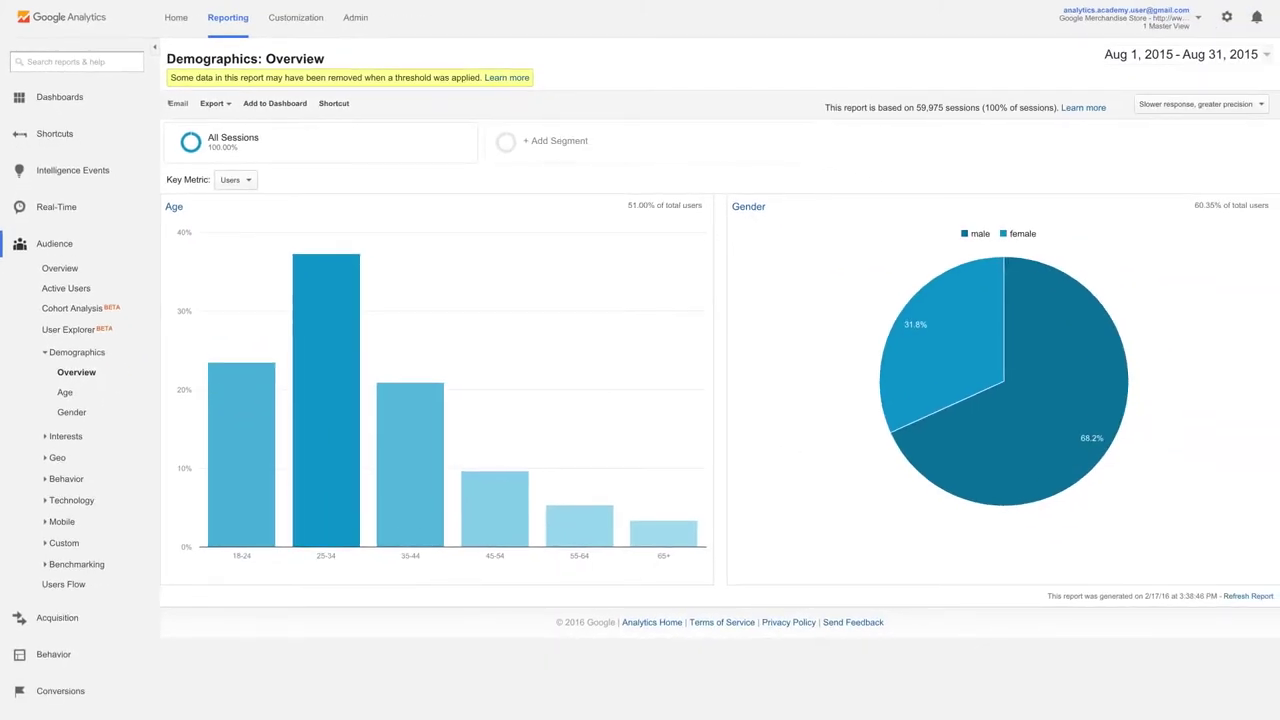
pyautogui.click(110, 444)
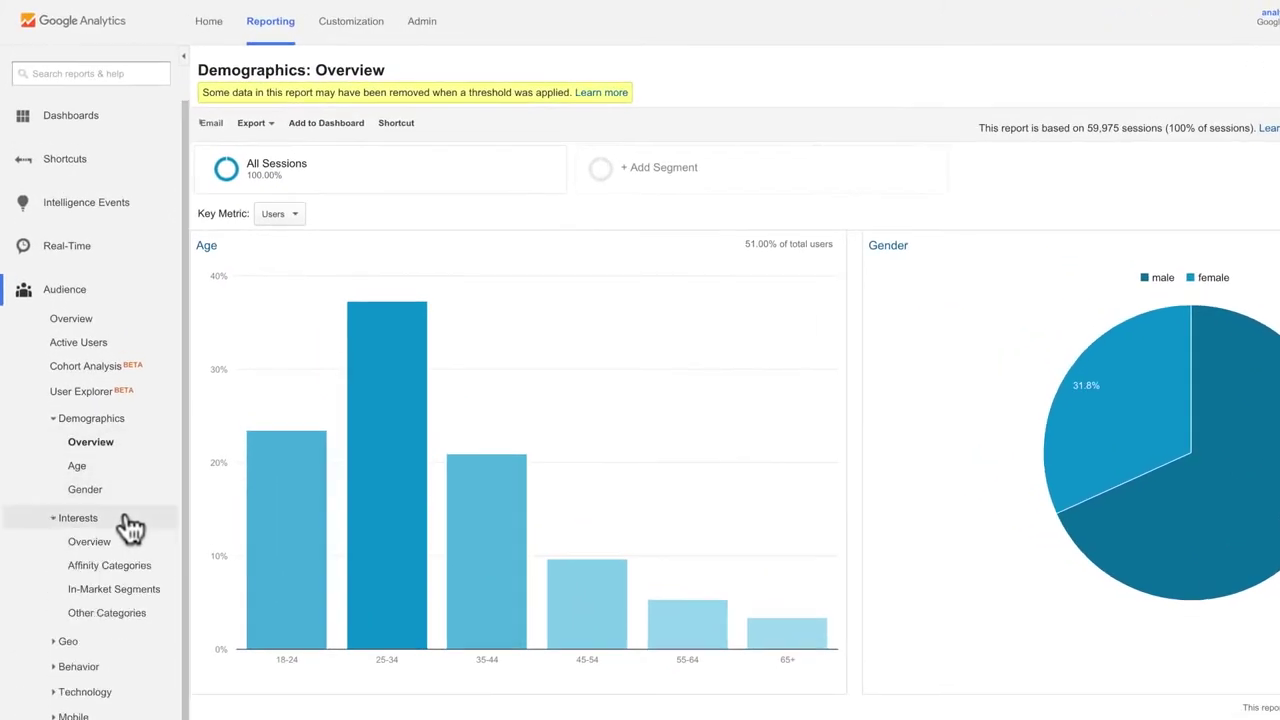
pyautogui.click(108, 541)
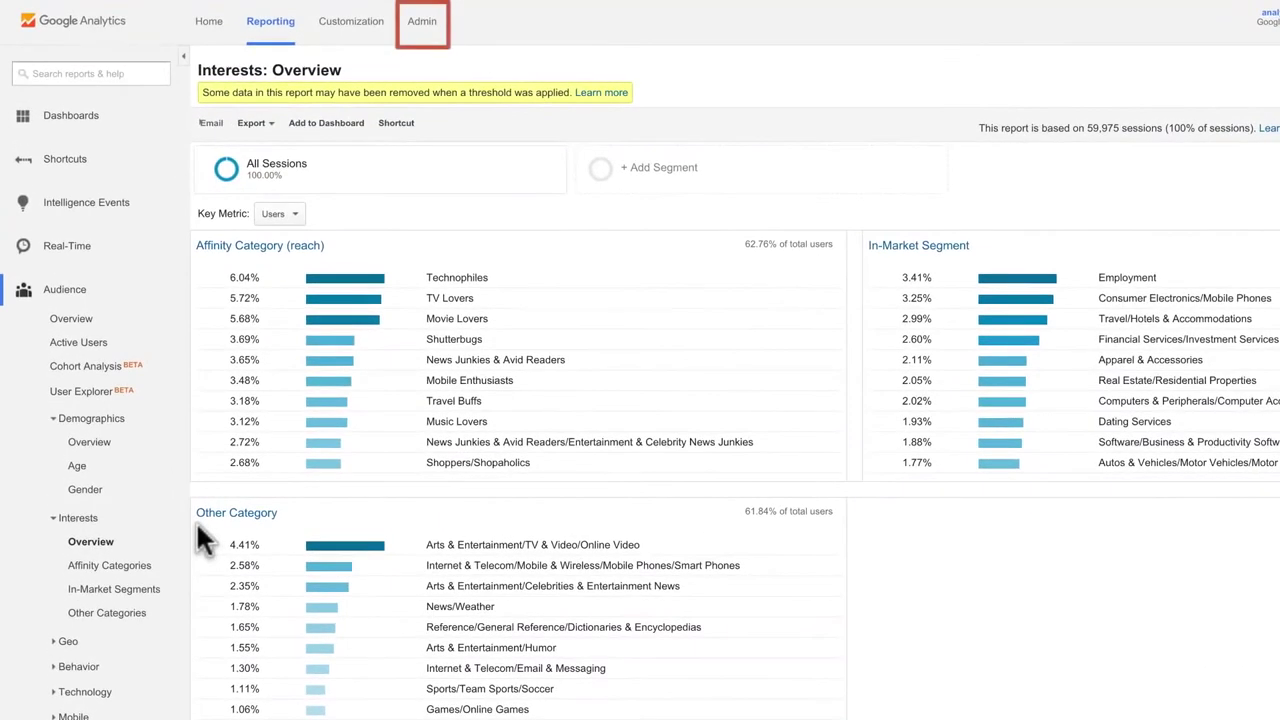
# Check the Demographics and Interest Reports setting in the Google Merchandise Store property settings, and return to the audience reports
pyautogui.click(424, 22)
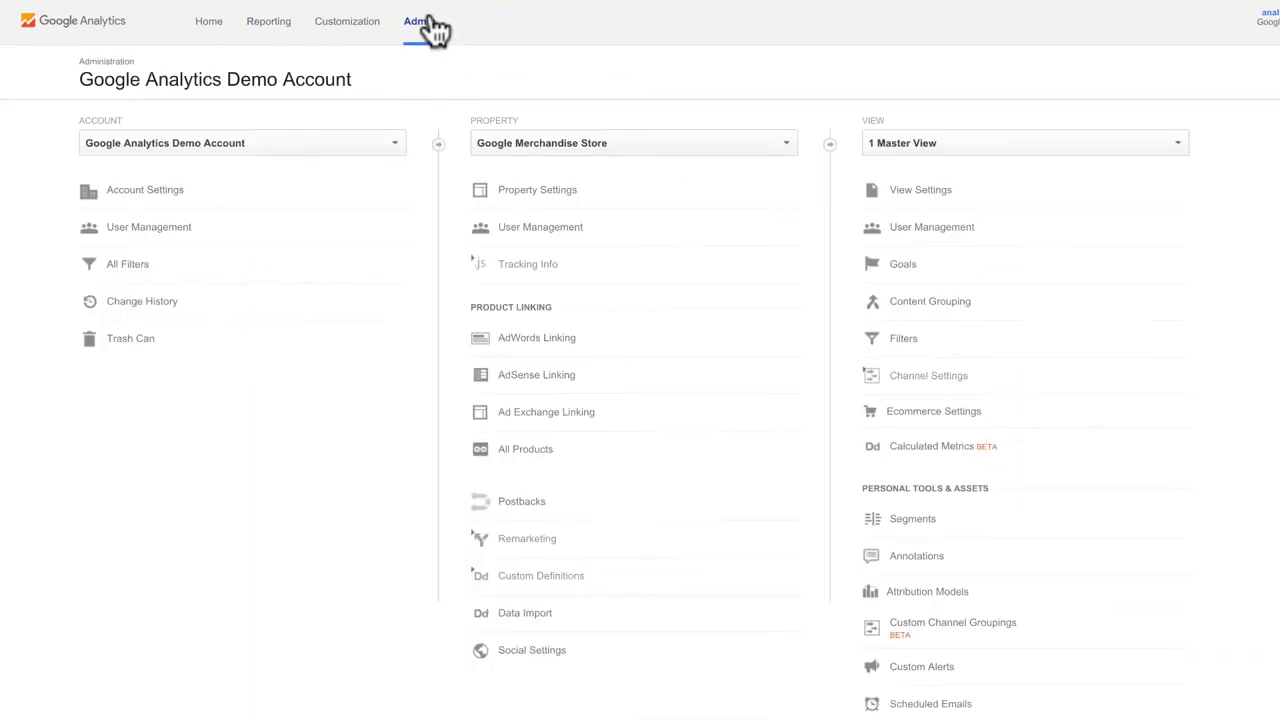
pyautogui.click(637, 200)
pyautogui.scroll(-3, 632, 187)
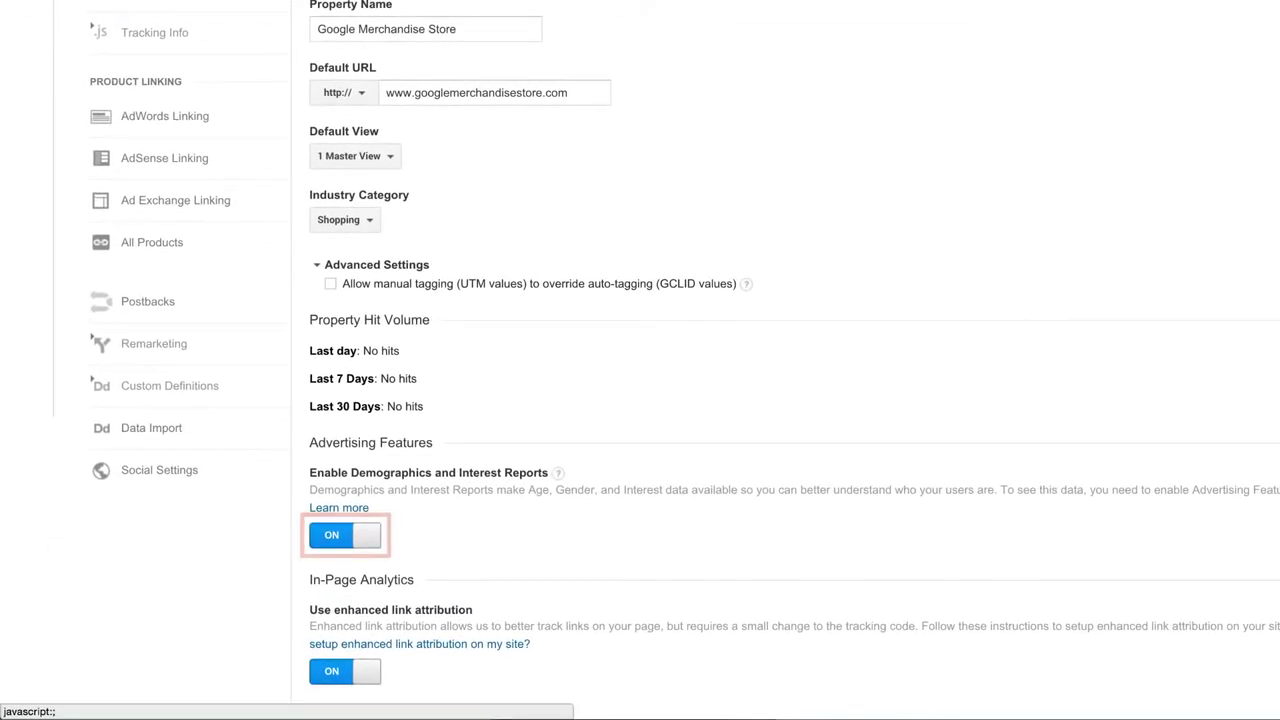
pyautogui.scroll(5, 716, 80)
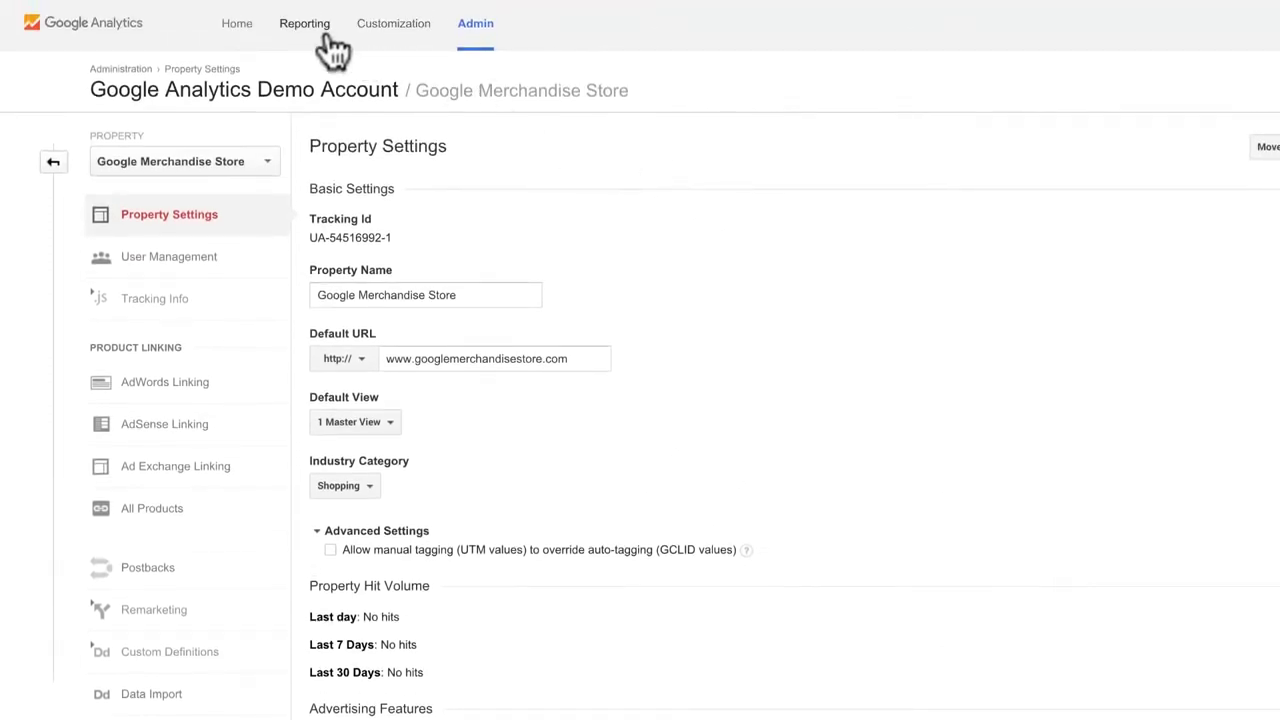
pyautogui.click(305, 28)
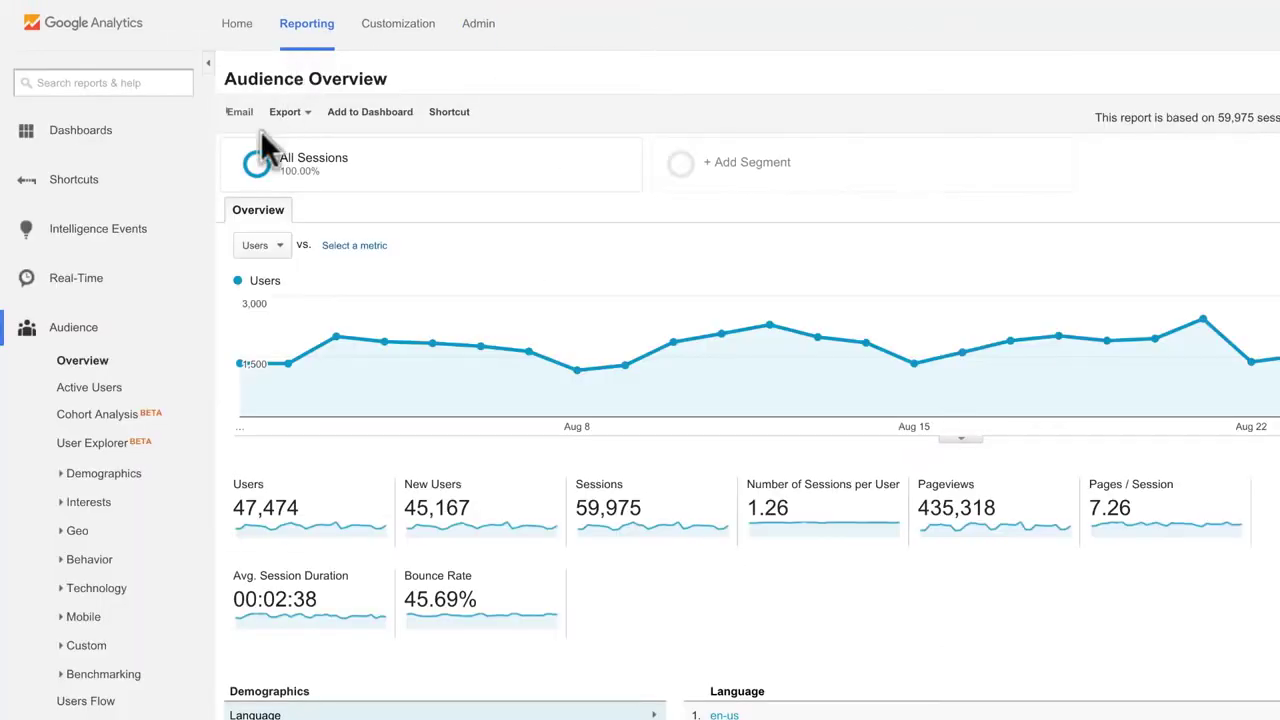
# Review the Demographics and Interests overviews again and expand the Geo group of audience reports
pyautogui.click(172, 474)
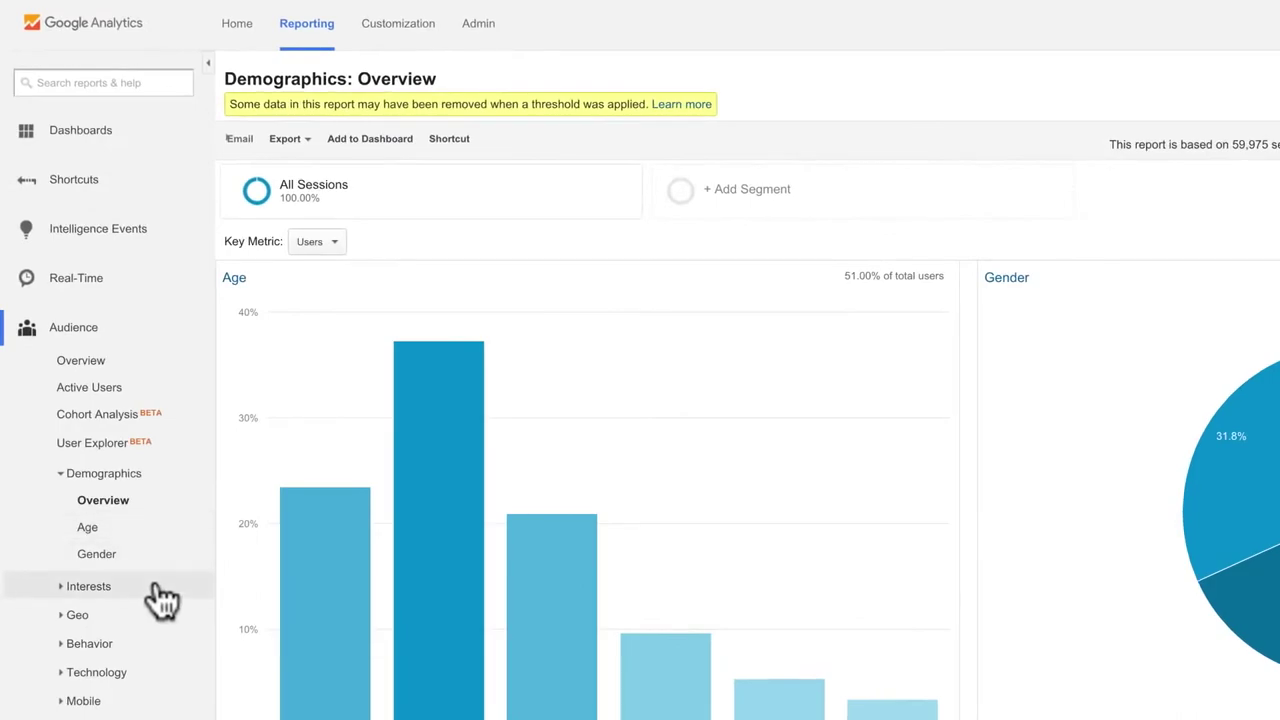
pyautogui.click(126, 475)
pyautogui.click(160, 612)
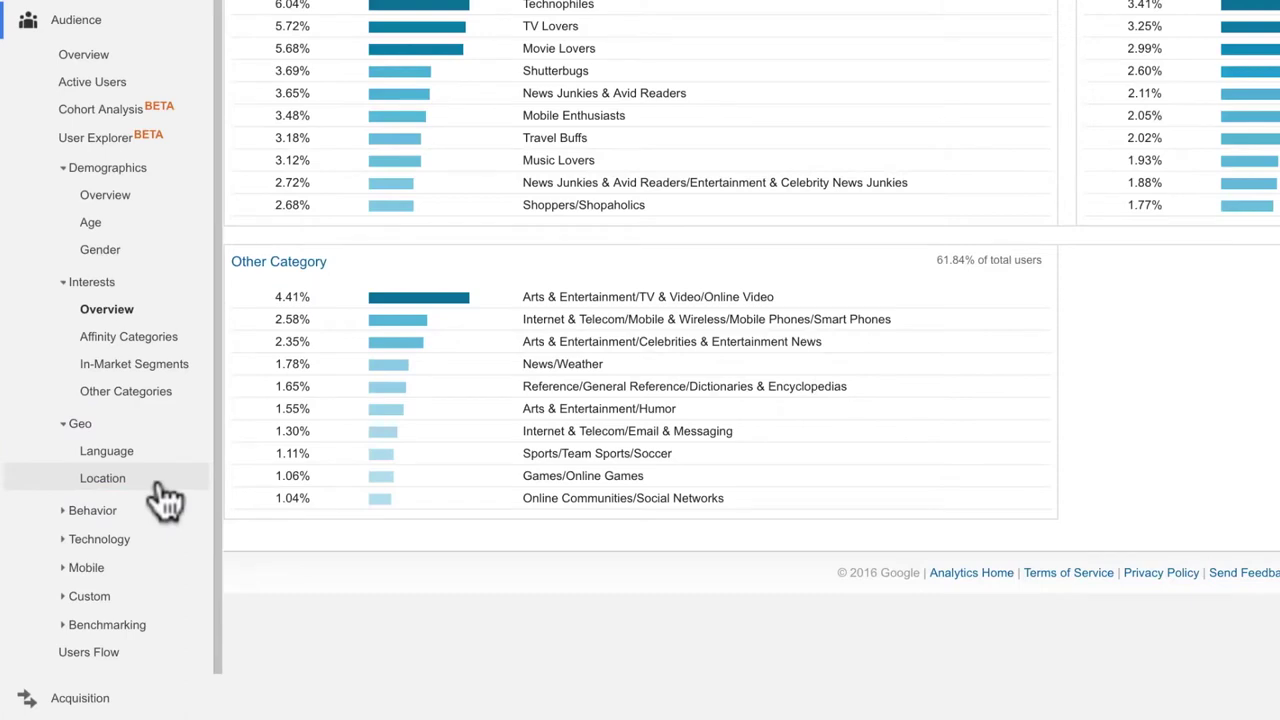
# Show % New Sessions on the Location report's map and inspect the values of individual North American countries
pyautogui.click(160, 486)
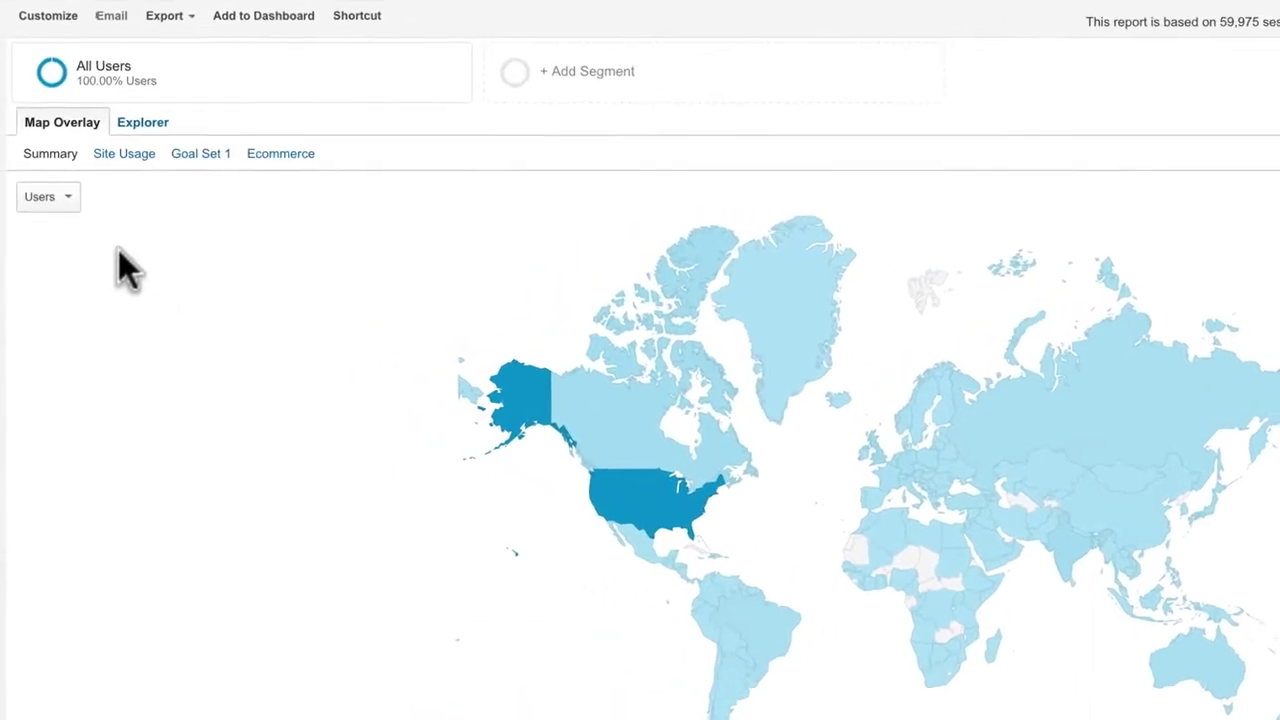
pyautogui.click(68, 205)
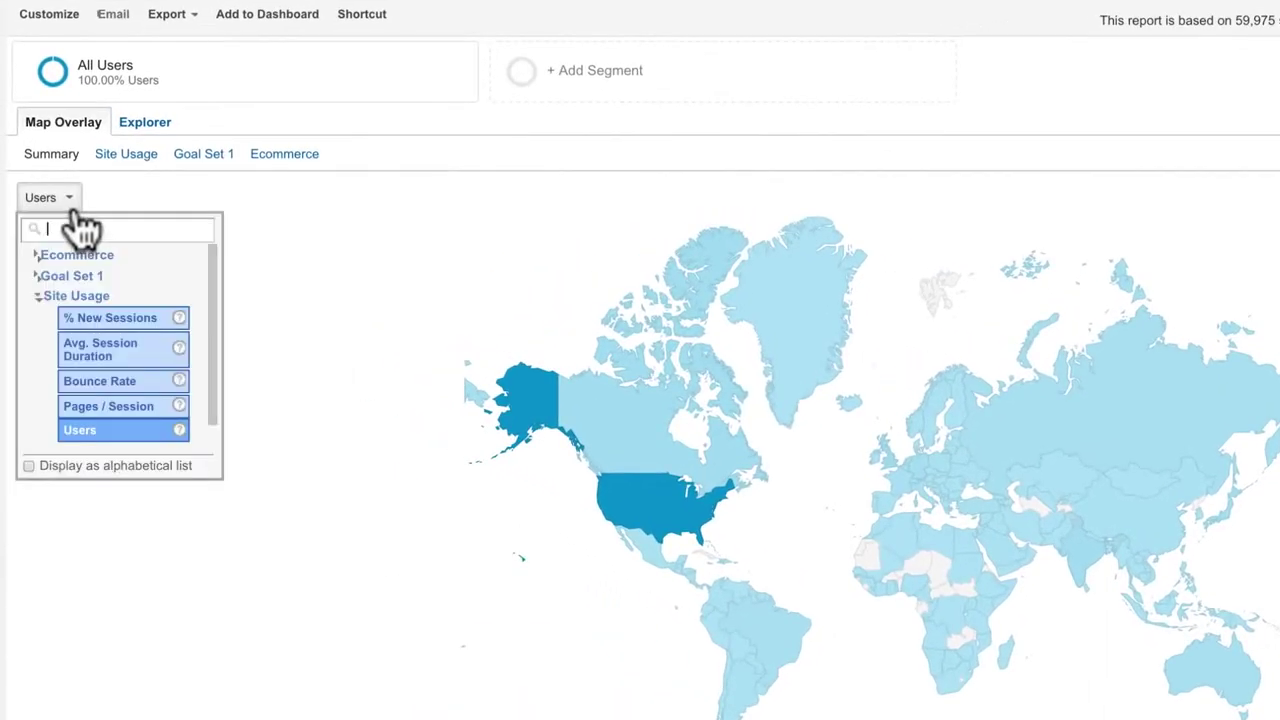
pyautogui.click(165, 322)
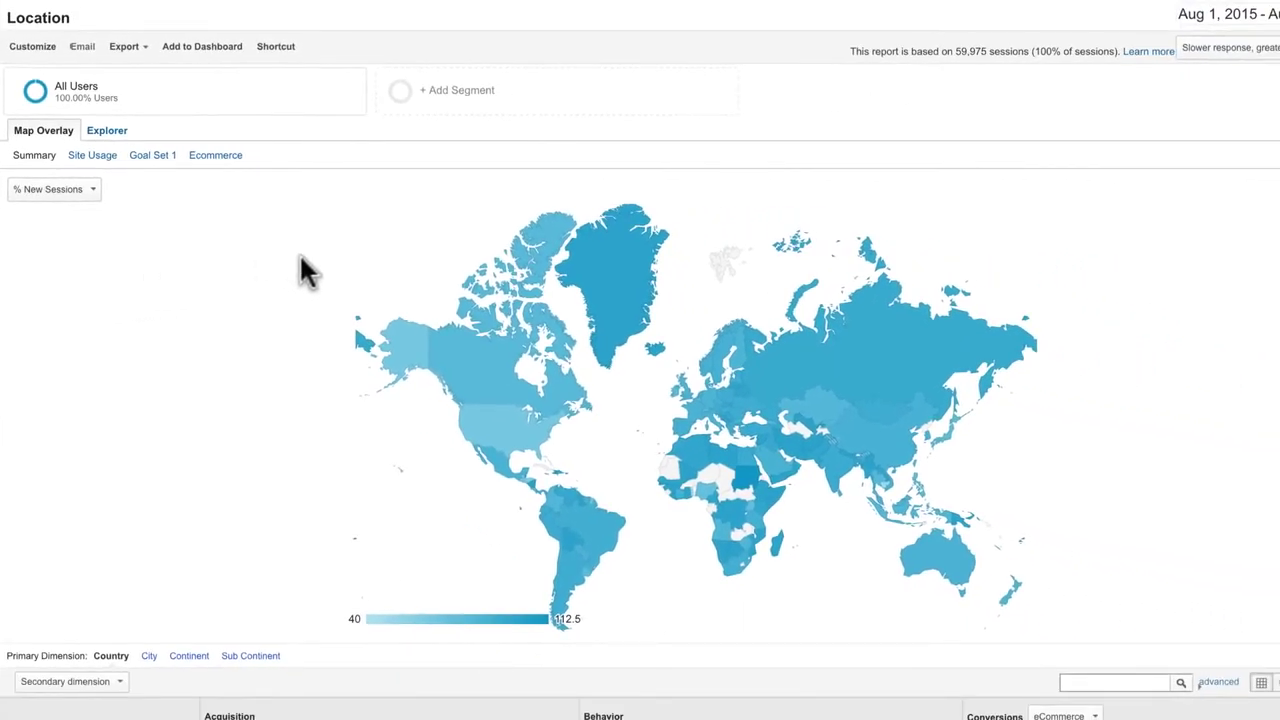
pyautogui.moveTo(466, 357)
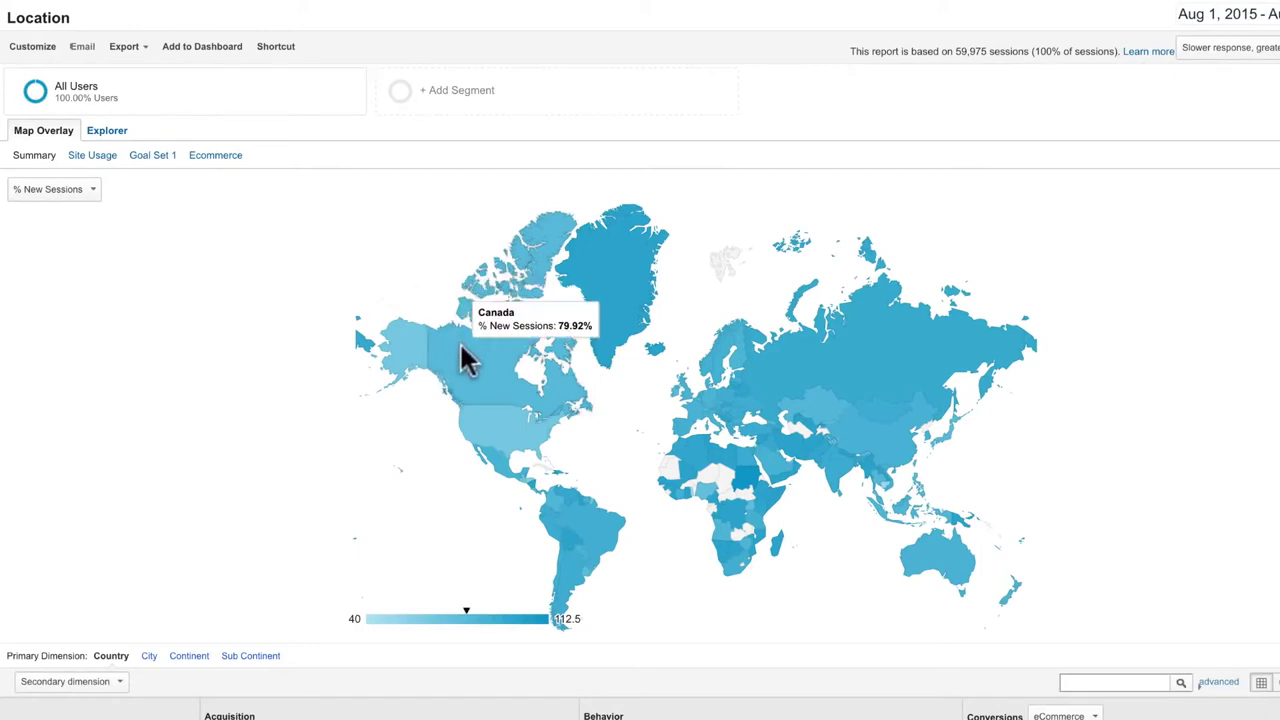
pyautogui.moveTo(485, 410)
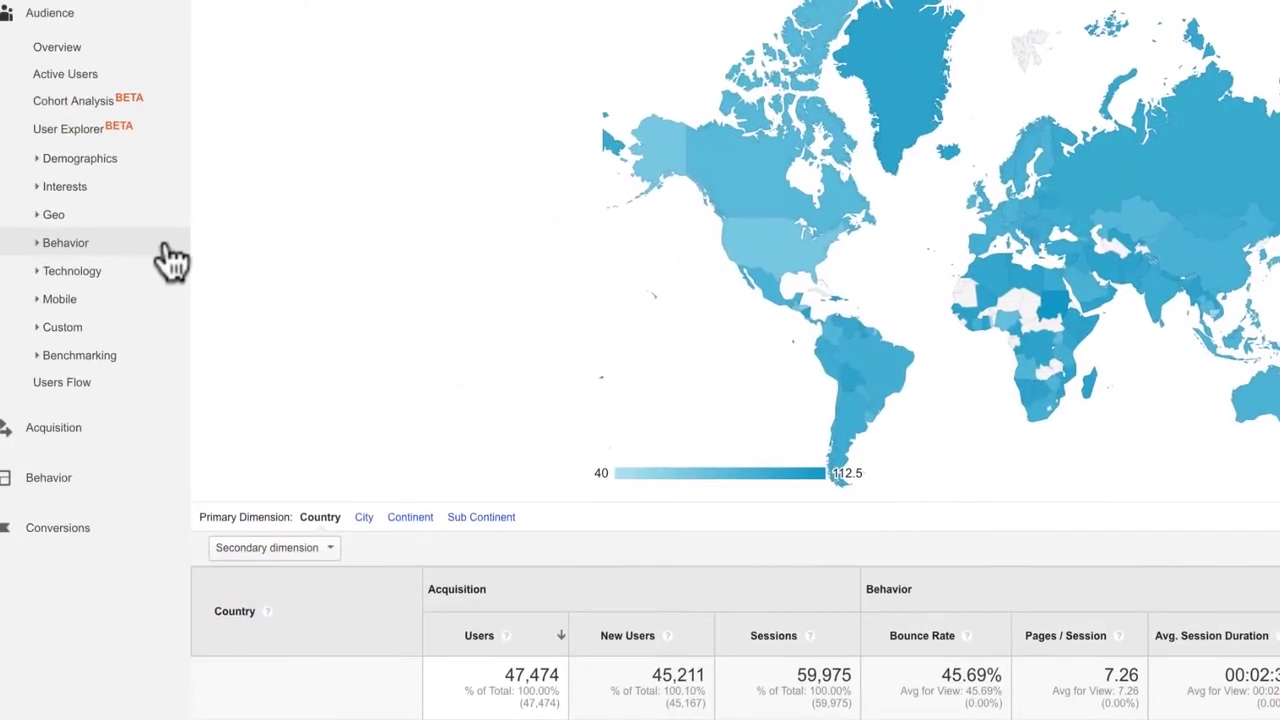
# Open the New vs Returning behavior report and plot the Returning Visitor and New Visitor rows on the chart
pyautogui.click(168, 250)
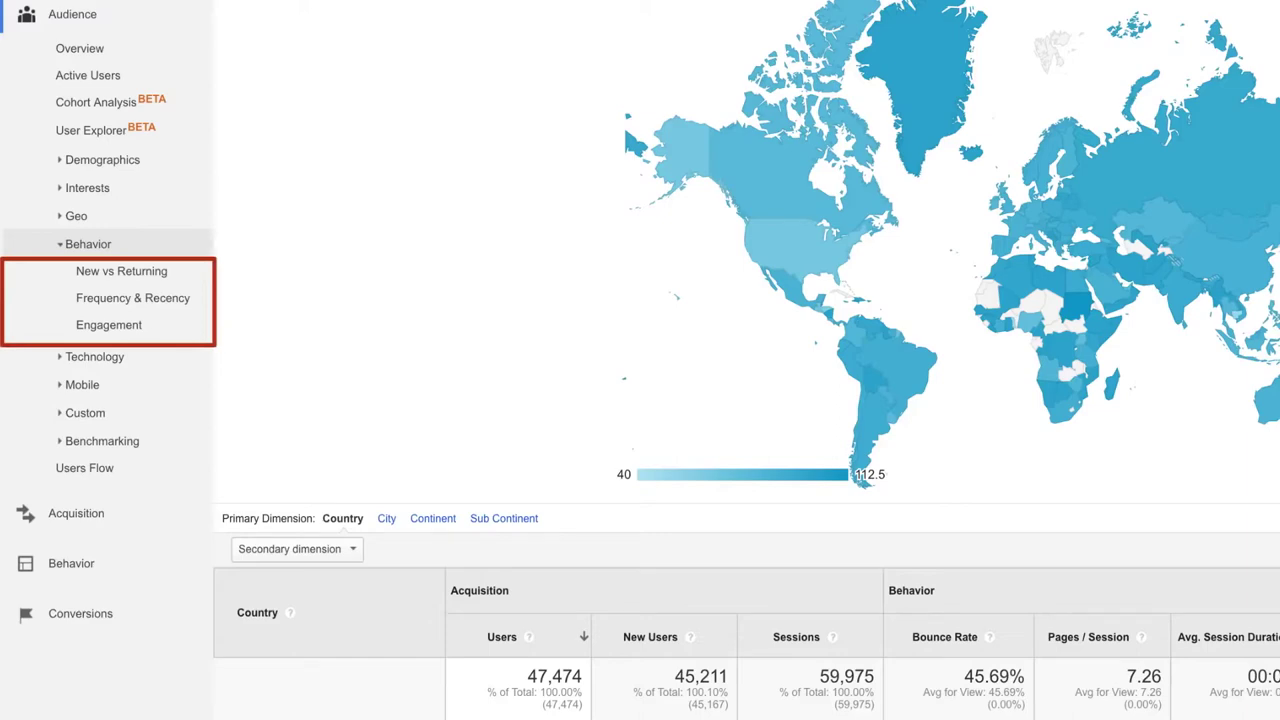
pyautogui.click(188, 285)
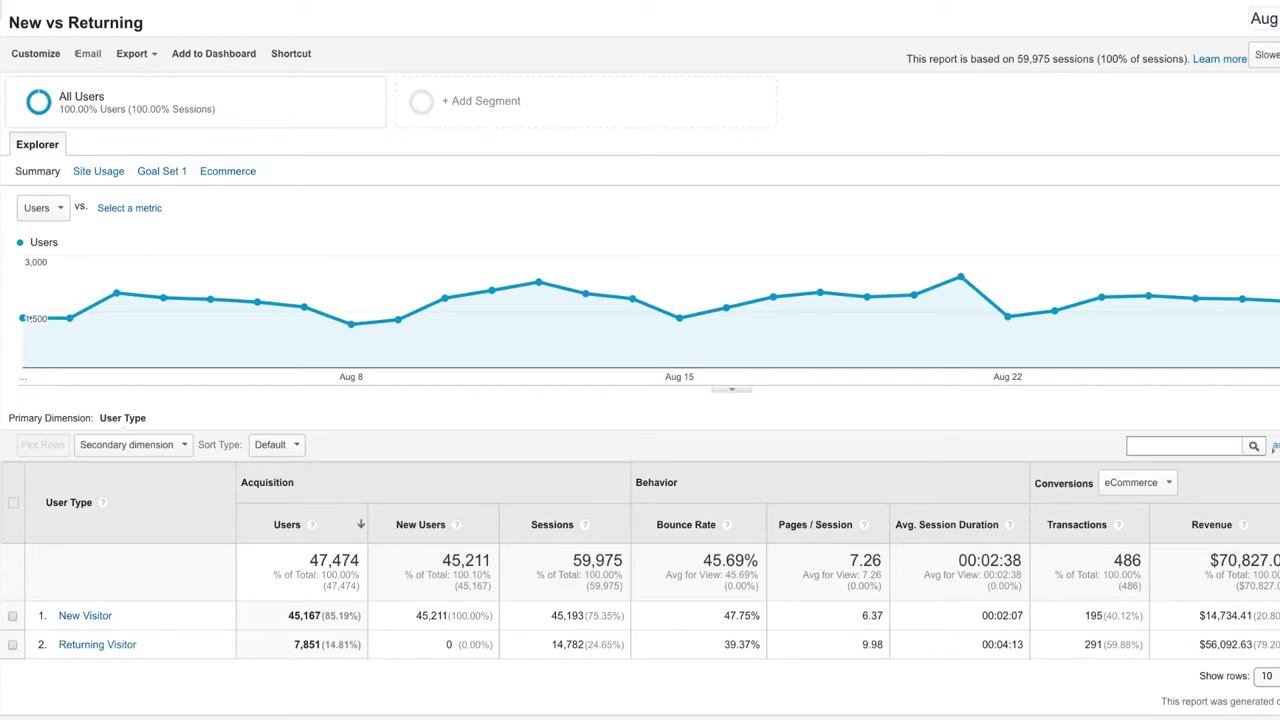
pyautogui.click(13, 645)
pyautogui.click(13, 616)
pyautogui.click(40, 448)
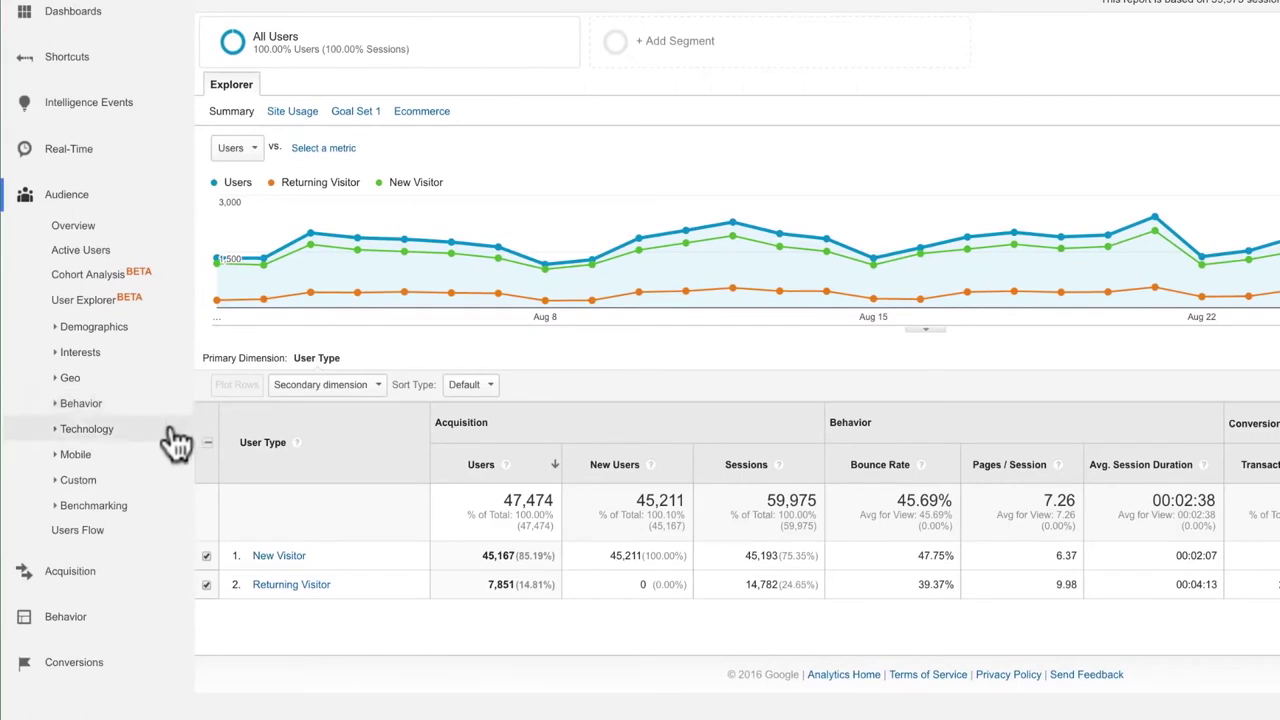
# Expand the Technology and Mobile report groups and examine the Browser & OS report's table
pyautogui.click(168, 430)
pyautogui.click(163, 510)
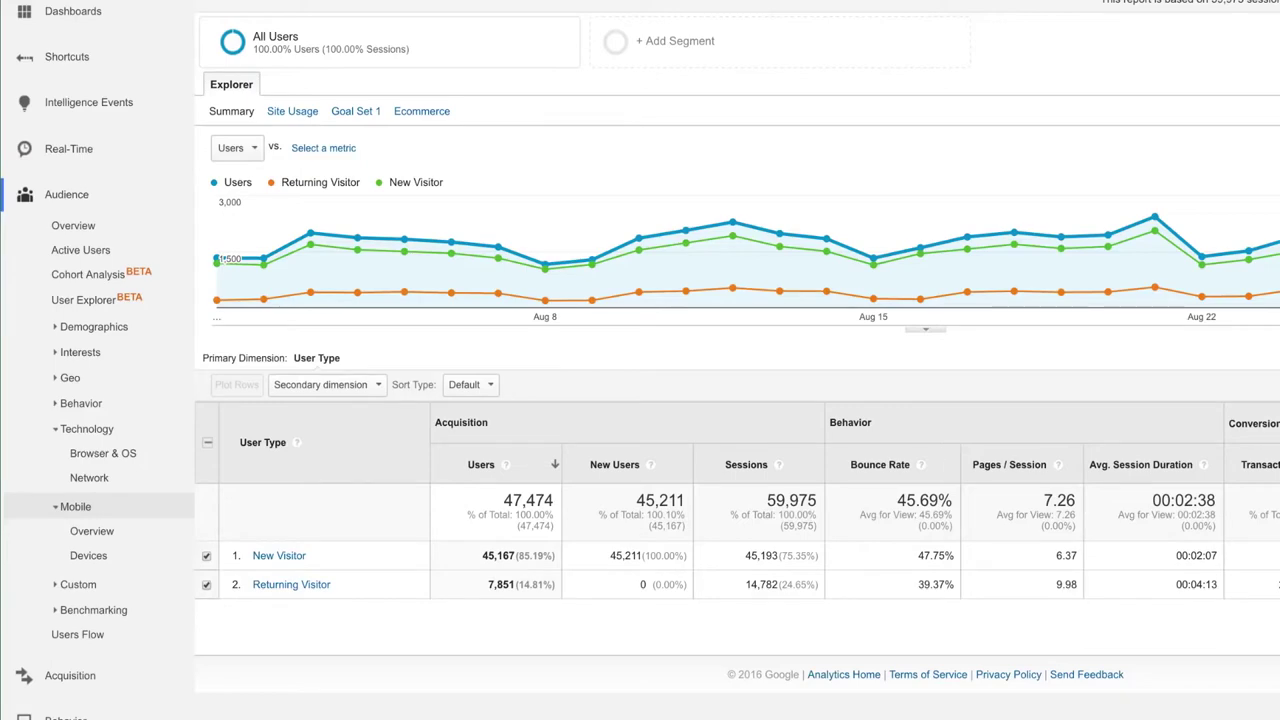
pyautogui.click(165, 470)
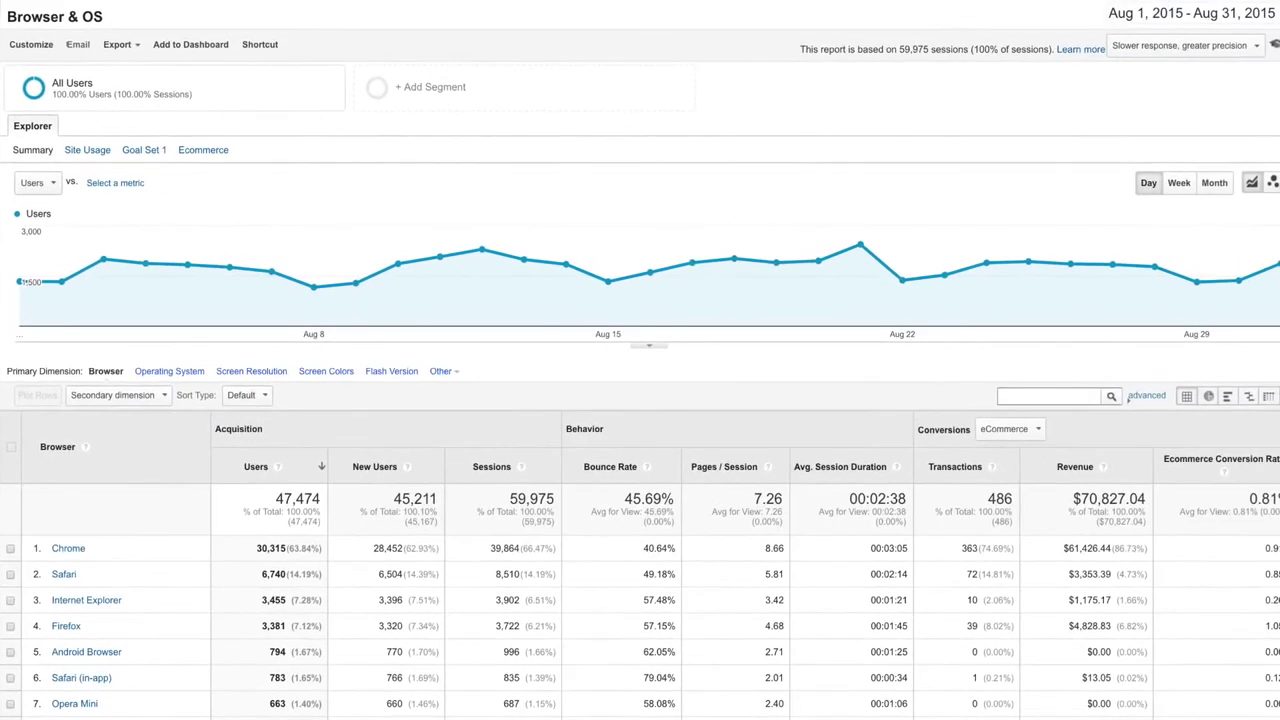
pyautogui.scroll(-2, 640, 400)
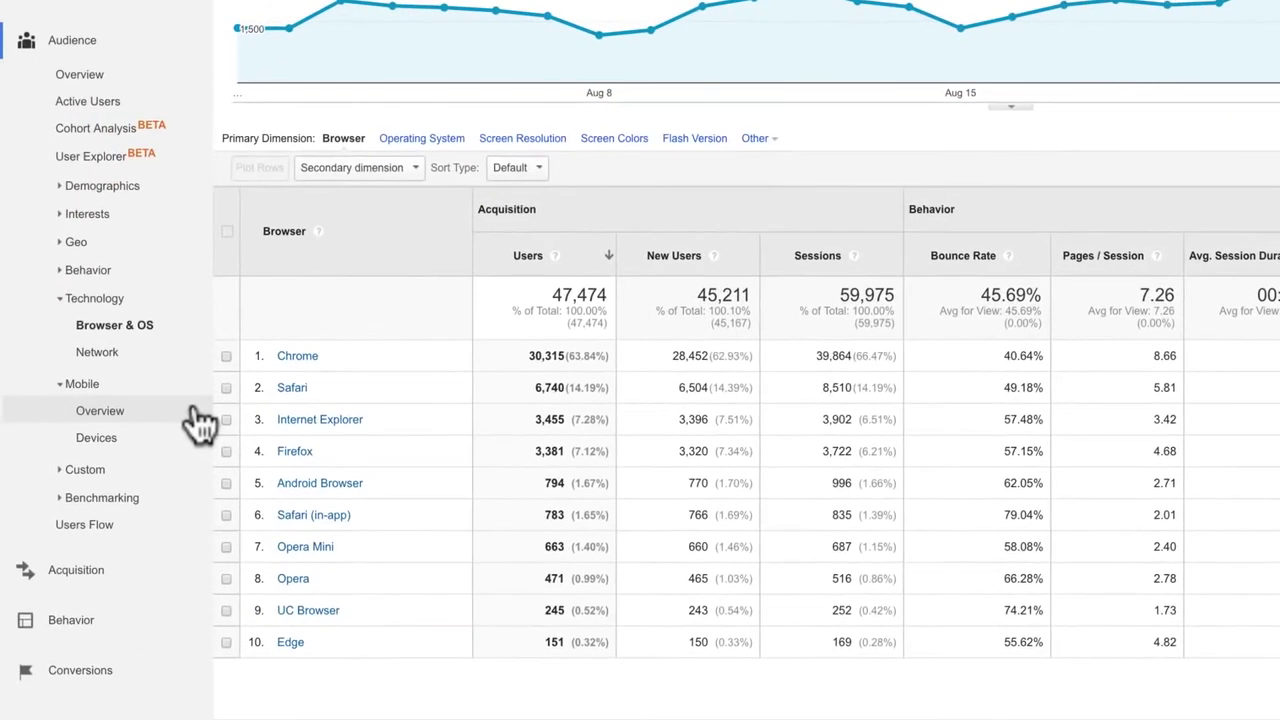
# Open the Mobile overview report and plot the tablet, mobile and desktop rows on the chart
pyautogui.click(199, 422)
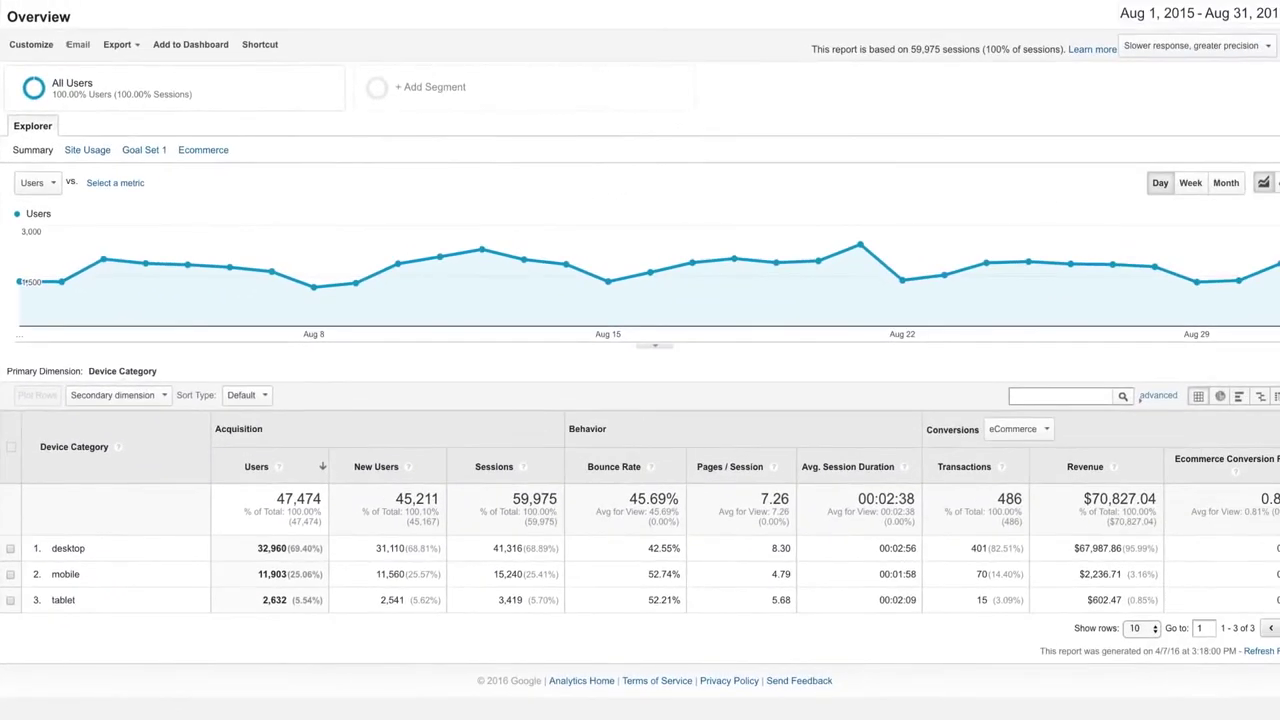
pyautogui.click(10, 600)
pyautogui.click(10, 574)
pyautogui.click(10, 548)
pyautogui.click(38, 396)
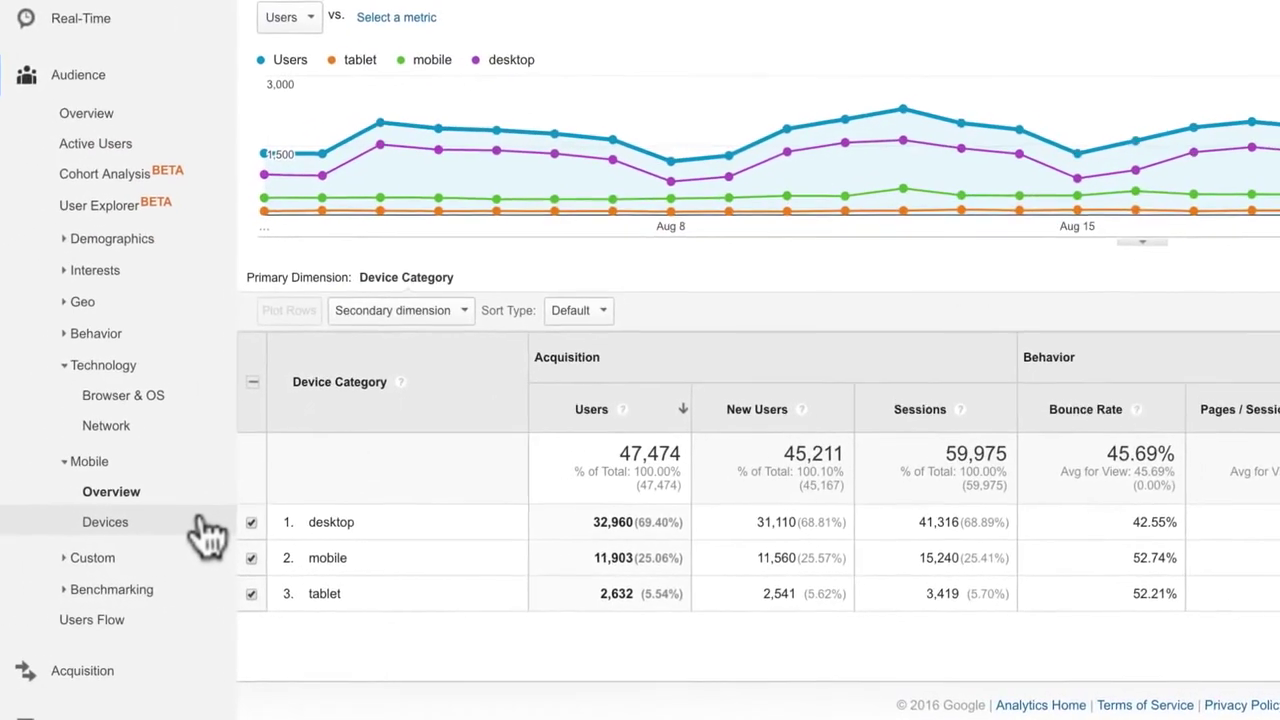
# Open the Devices report under Mobile, and open the Source/Medium report from All Traffic in the Acquisition section
pyautogui.click(206, 534)
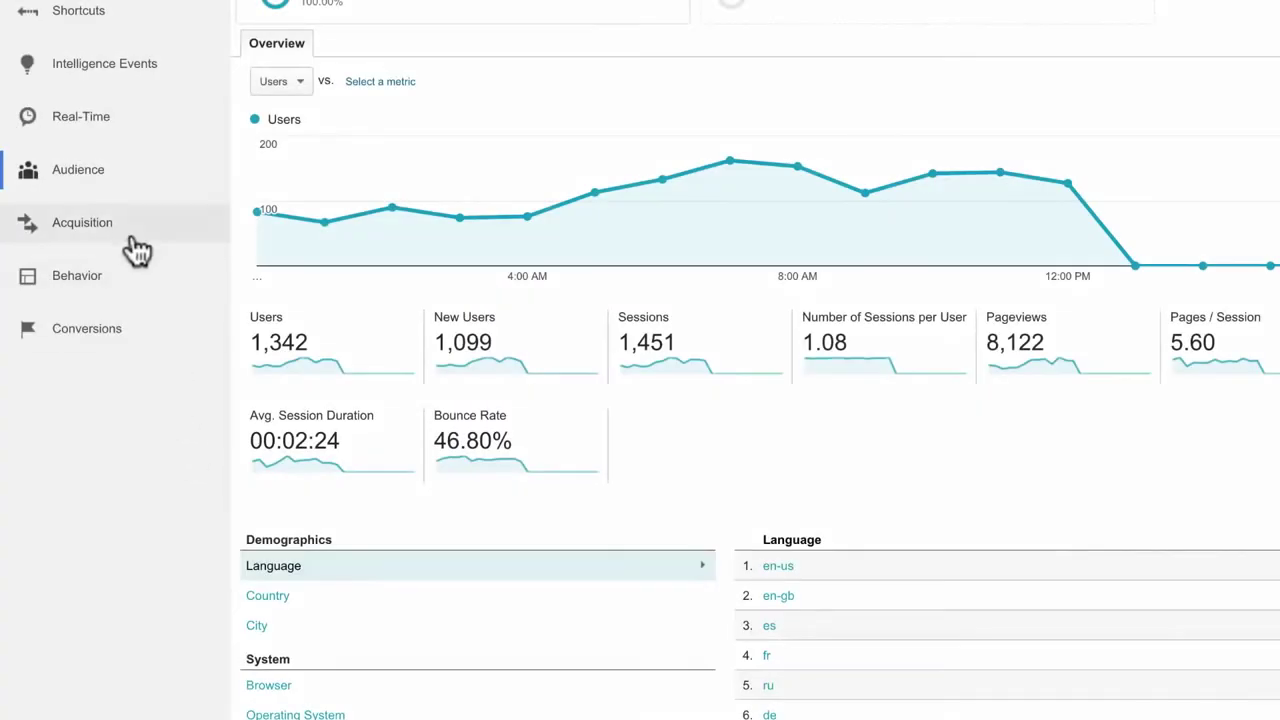
pyautogui.click(132, 232)
pyautogui.click(126, 296)
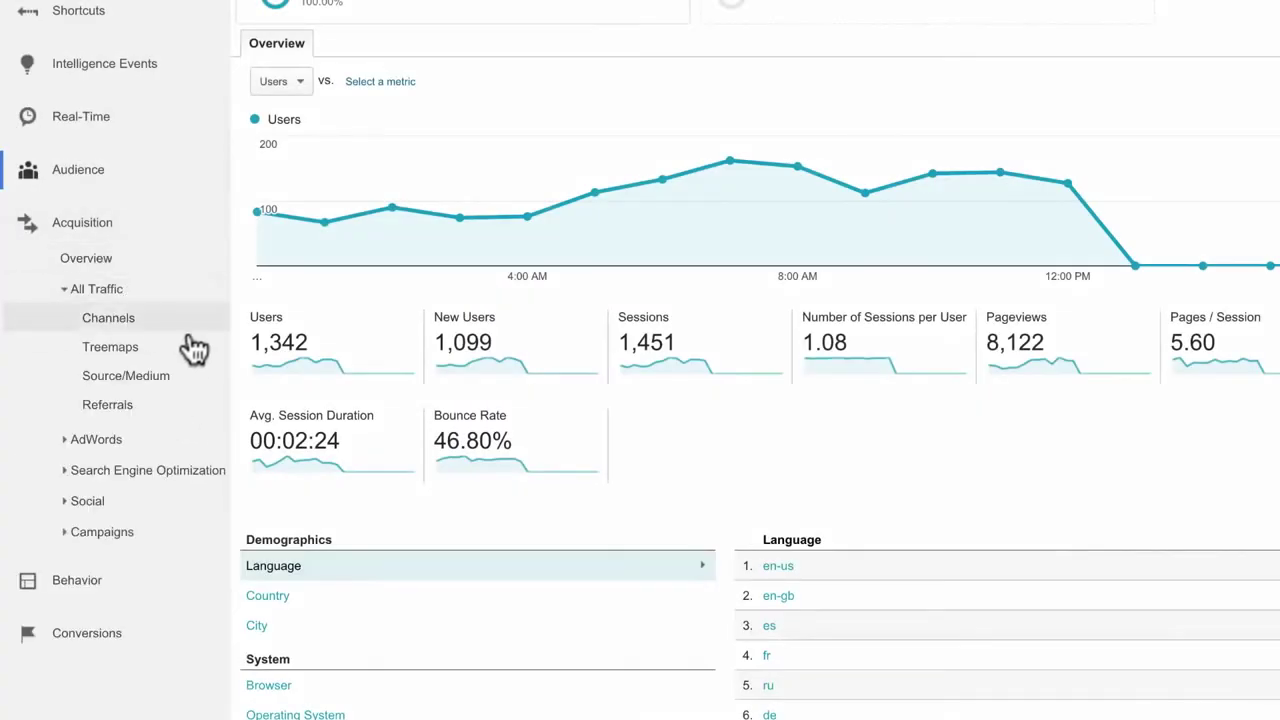
pyautogui.click(192, 384)
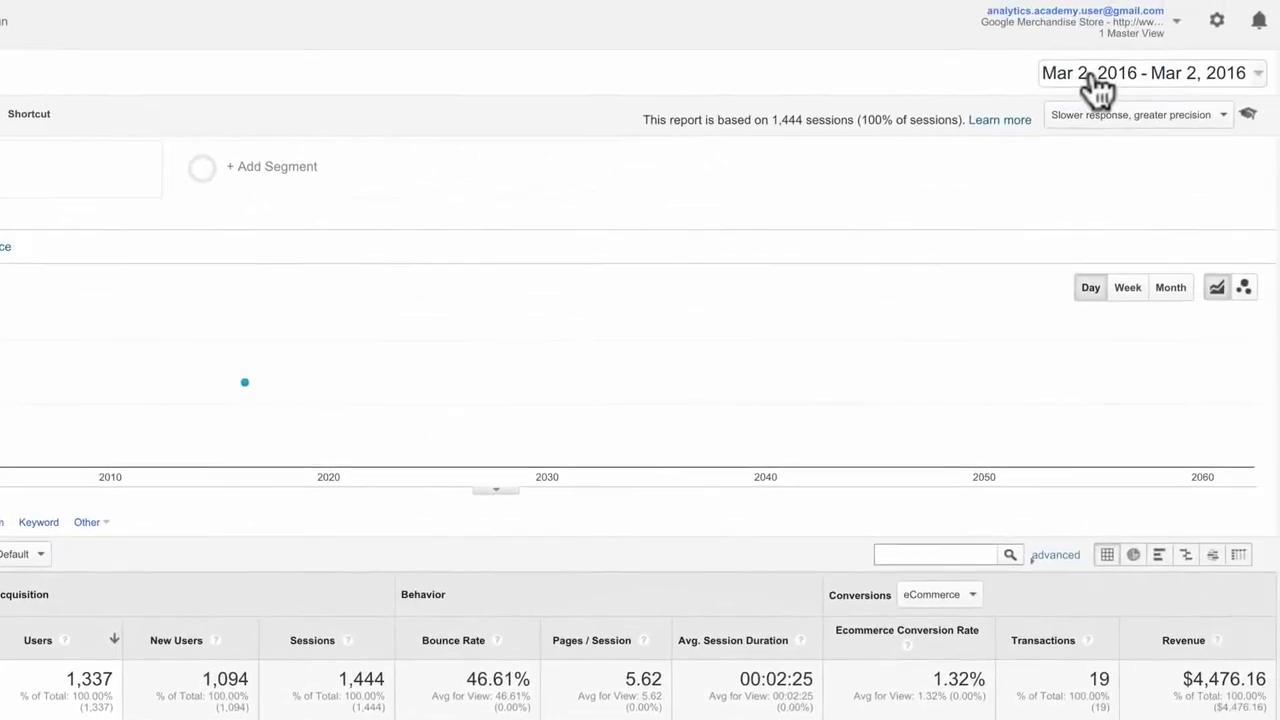
# Open the Source/Medium report's date range for editing and page the calendar back to August 2015
pyautogui.click(1082, 80)
pyautogui.click(635, 110)
pyautogui.click(635, 110)
pyautogui.click(635, 110)
pyautogui.click(635, 110)
pyautogui.click(635, 110)
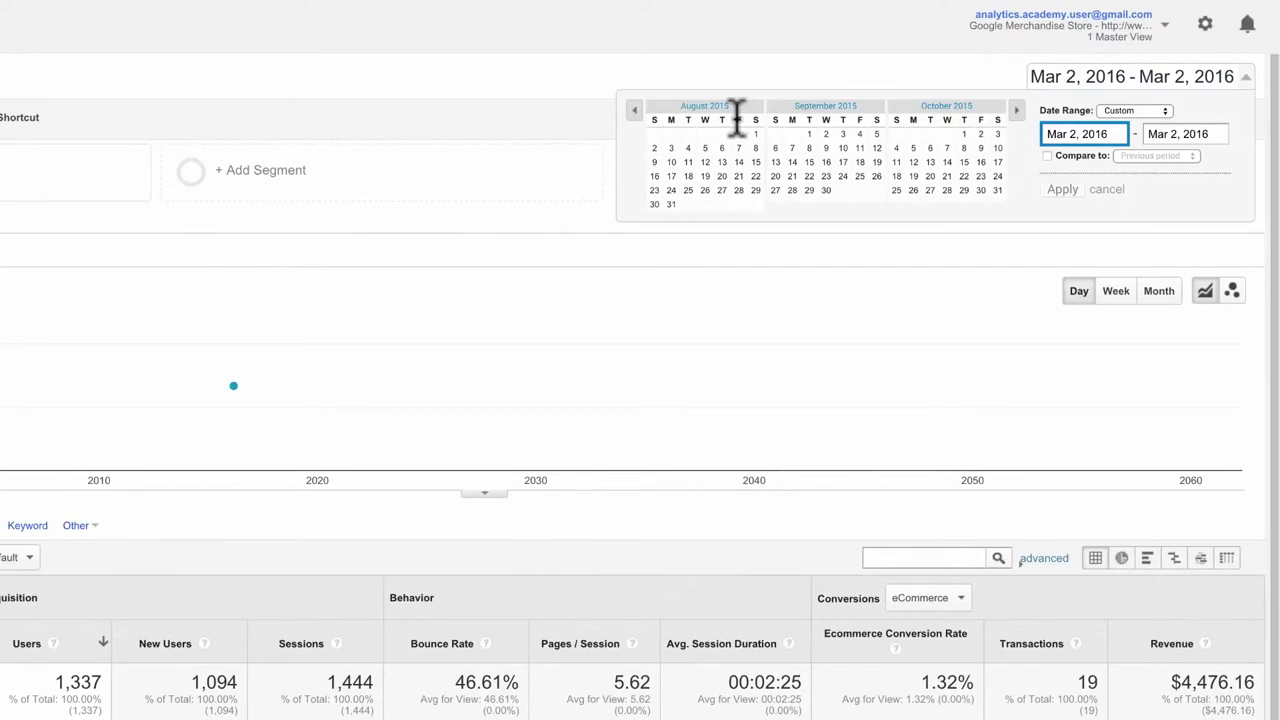
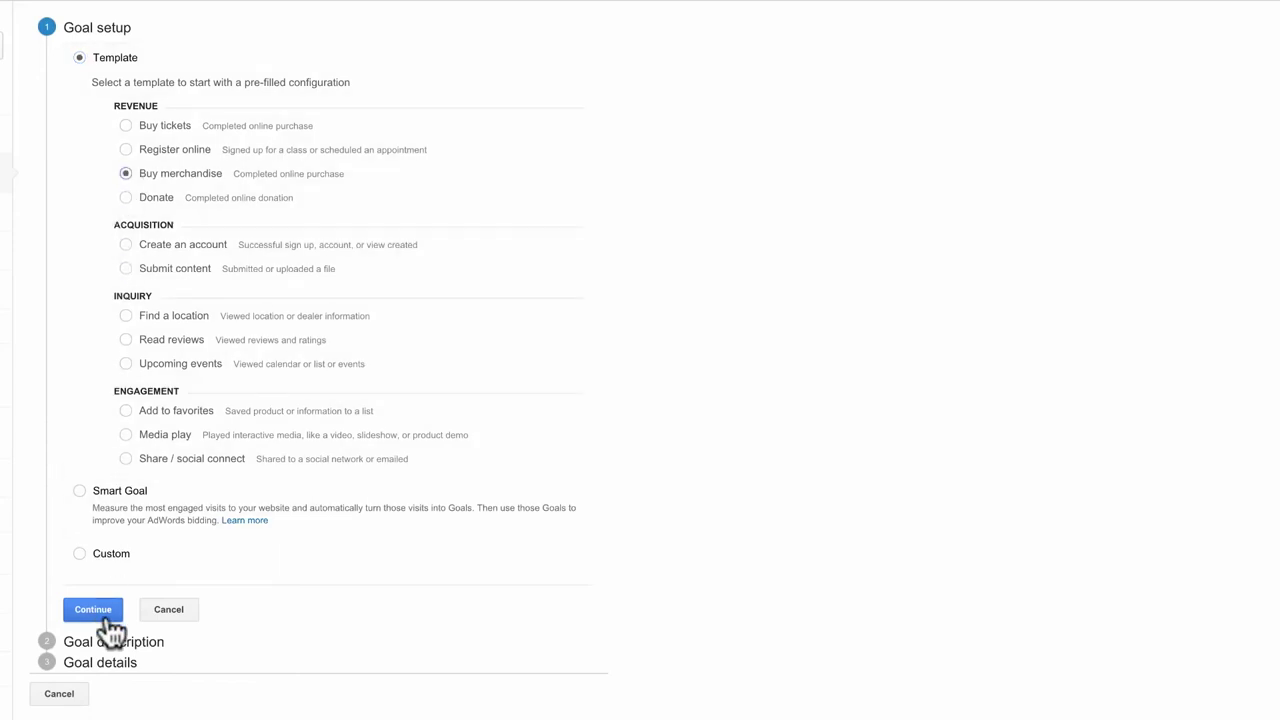
# Accept the Buy merchandise goal template and name the goal Checkout Complete, keeping the Destination type
pyautogui.click(107, 620)
pyautogui.press('BackSpace')
pyautogui.press('BackSpace')
pyautogui.press('BackSpace')
pyautogui.press('BackSpace')
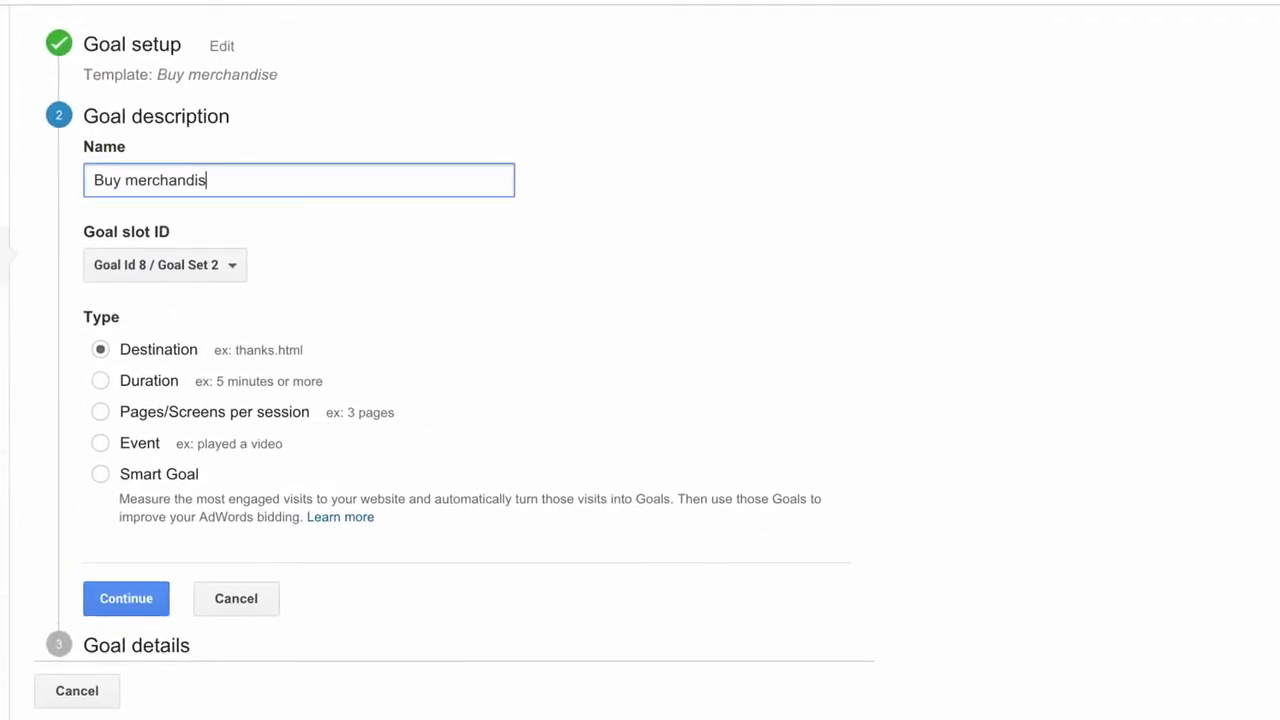
pyautogui.press('BackSpace')
pyautogui.press('BackSpace')
pyautogui.press('BackSpace')
pyautogui.press('BackSpace')
pyautogui.press('BackSpace')
pyautogui.press('BackSpace')
pyautogui.press('BackSpace')
pyautogui.press('BackSpace')
pyautogui.press('BackSpace')
pyautogui.press('BackSpace')
pyautogui.press('BackSpace')
pyautogui.write('Checkout Complete')
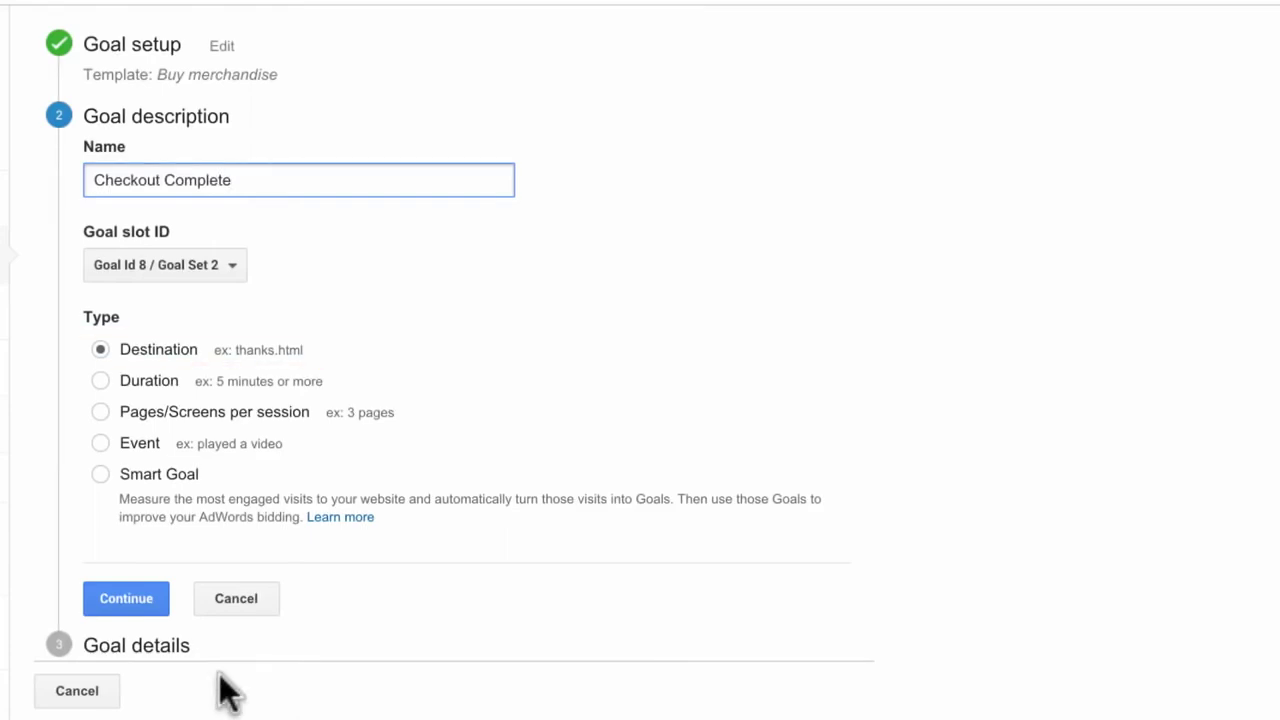
pyautogui.click(155, 600)
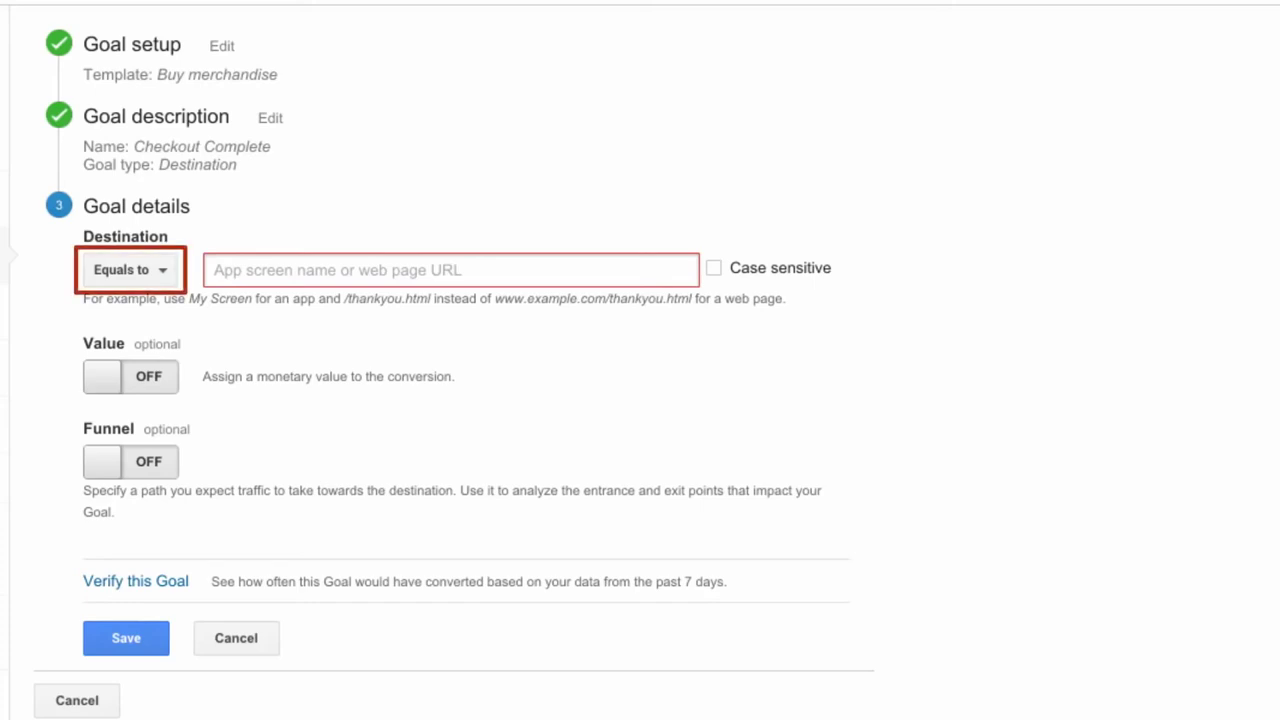
# Enter /SubmitOrder as the goal's destination page and verify the goal against recent data
pyautogui.click(450, 270)
pyautogui.write('/SubmitOrder')
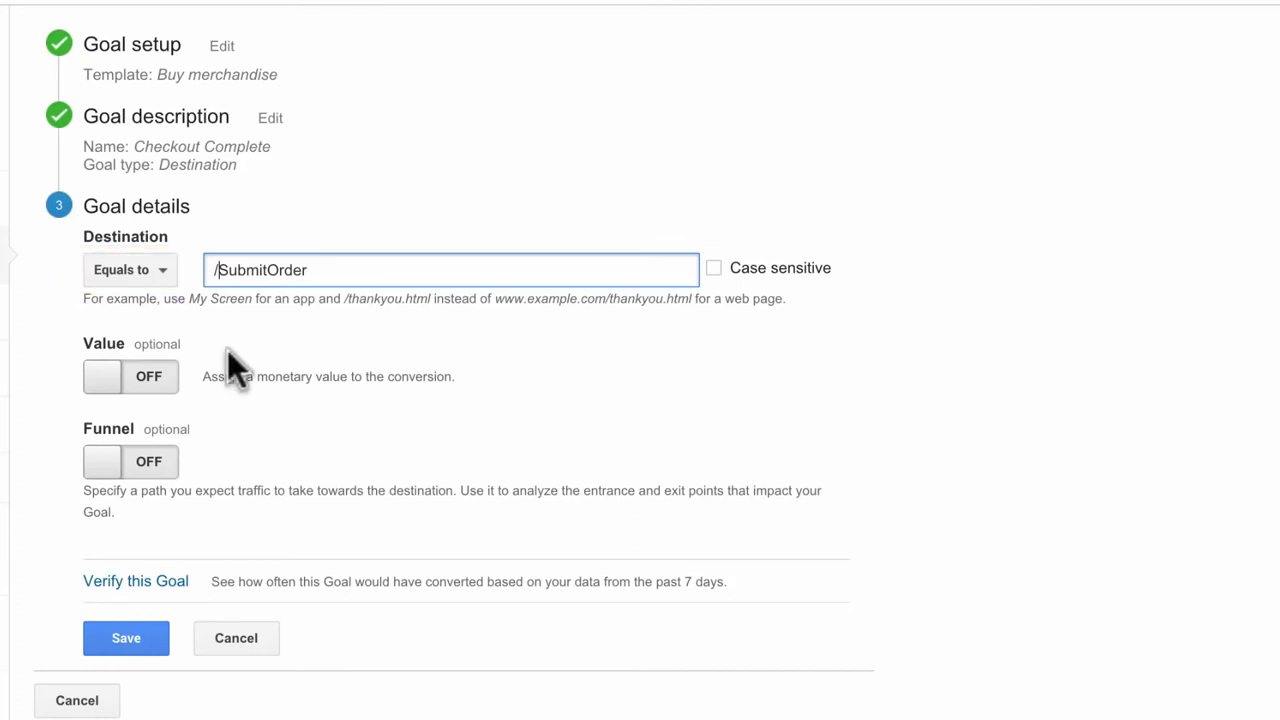
pyautogui.click(181, 584)
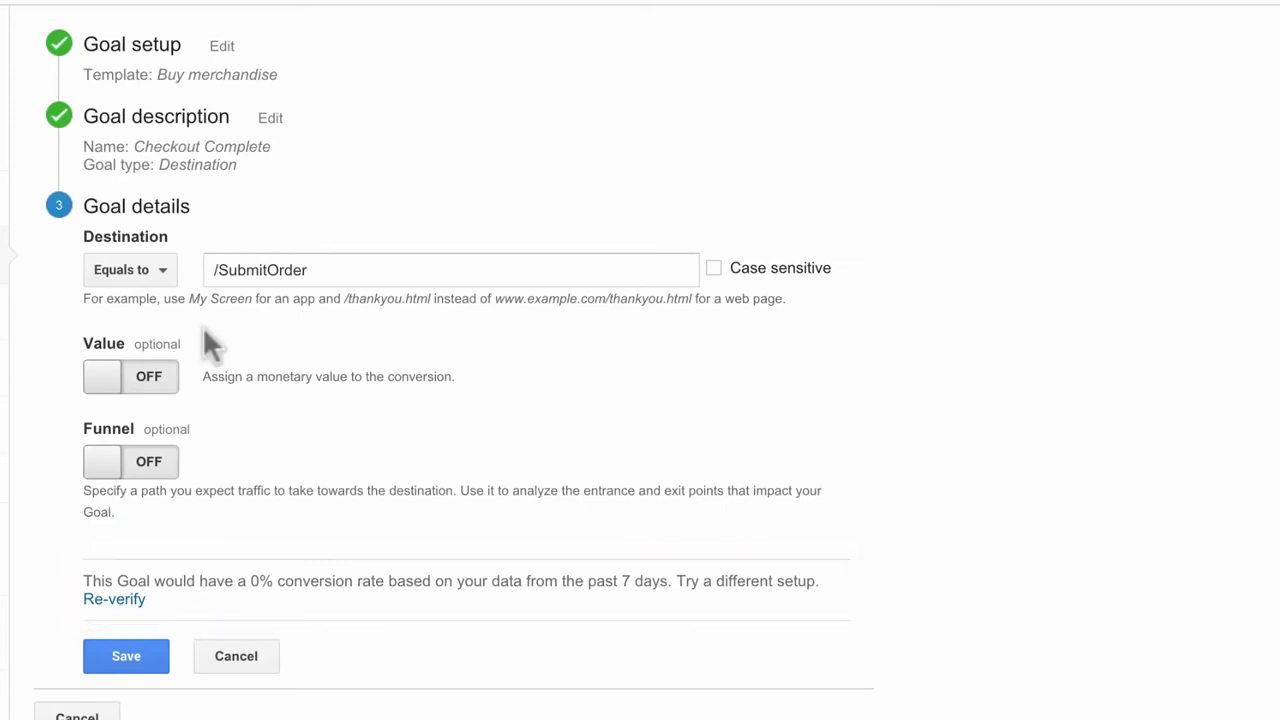
# Change the destination's match type to Regular expression and verify the goal again
pyautogui.click(163, 270)
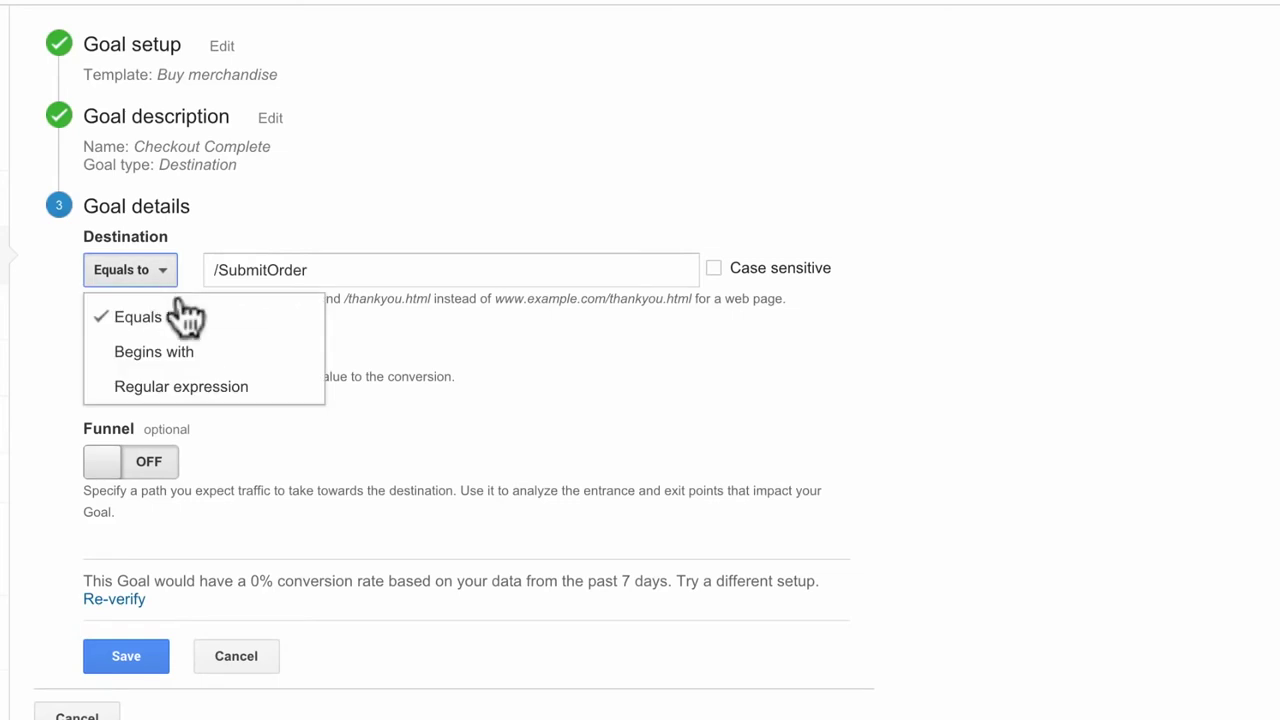
pyautogui.click(272, 388)
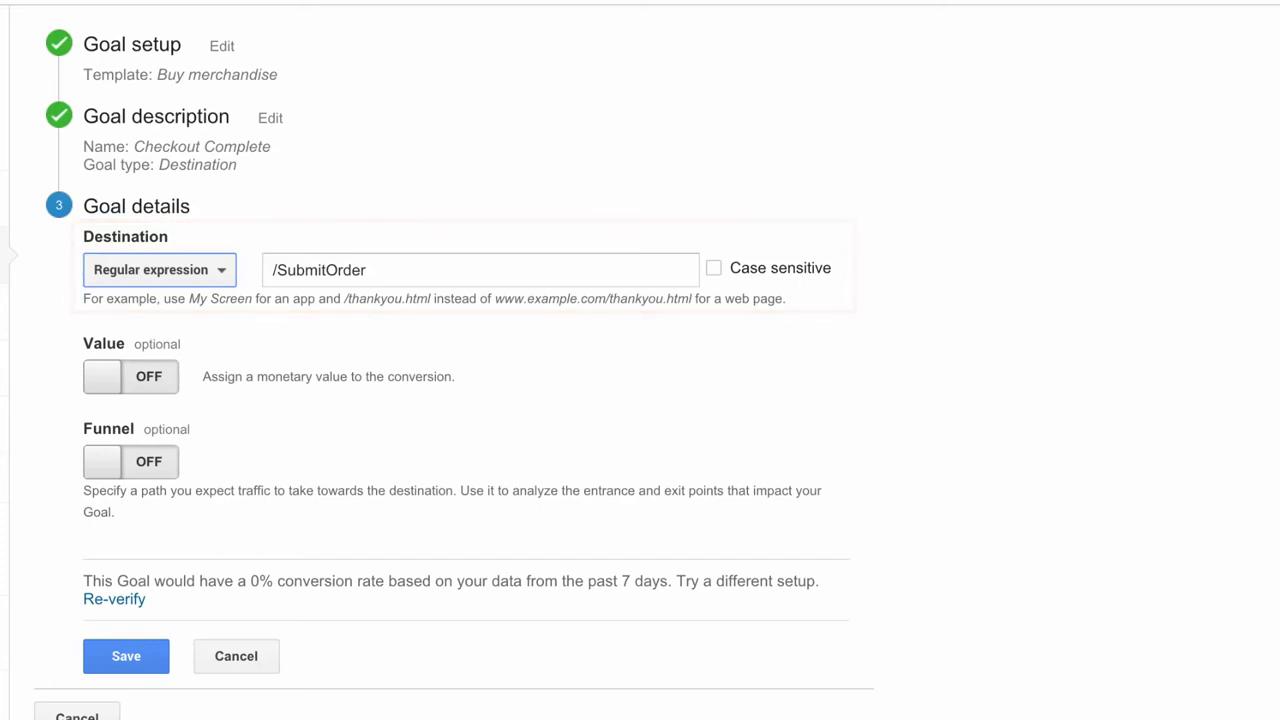
pyautogui.click(138, 601)
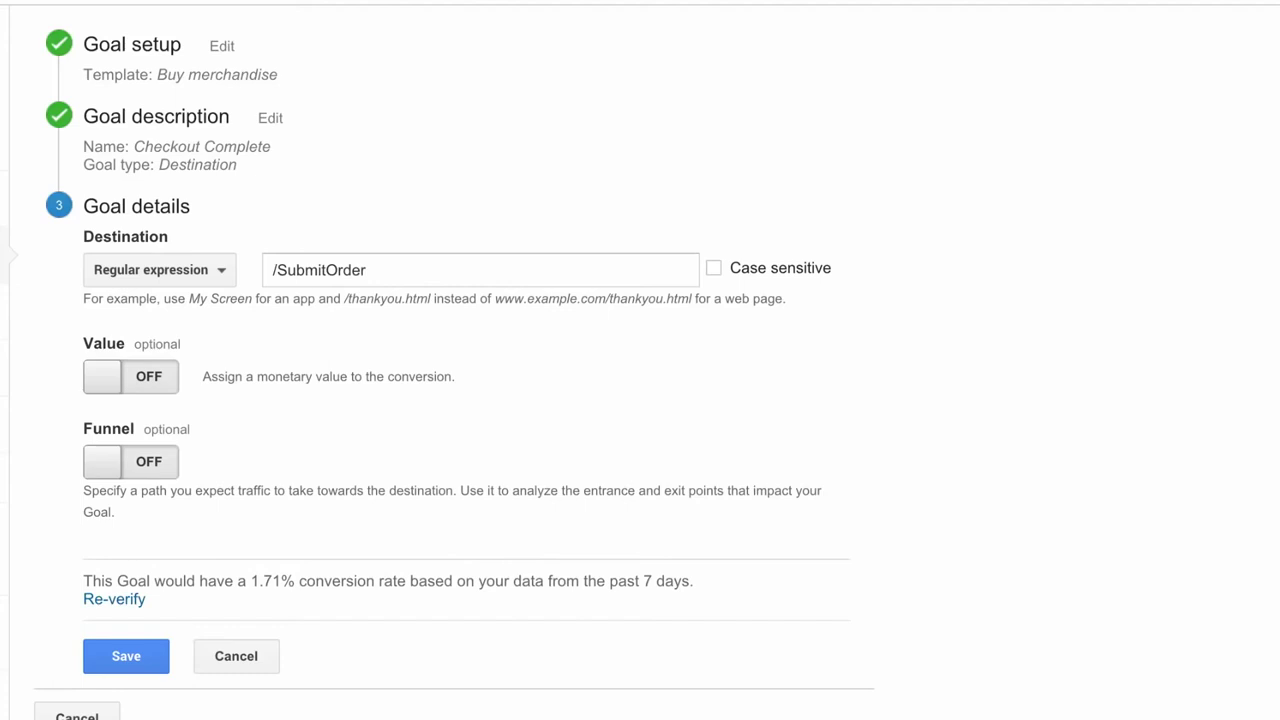
pyautogui.click(170, 386)
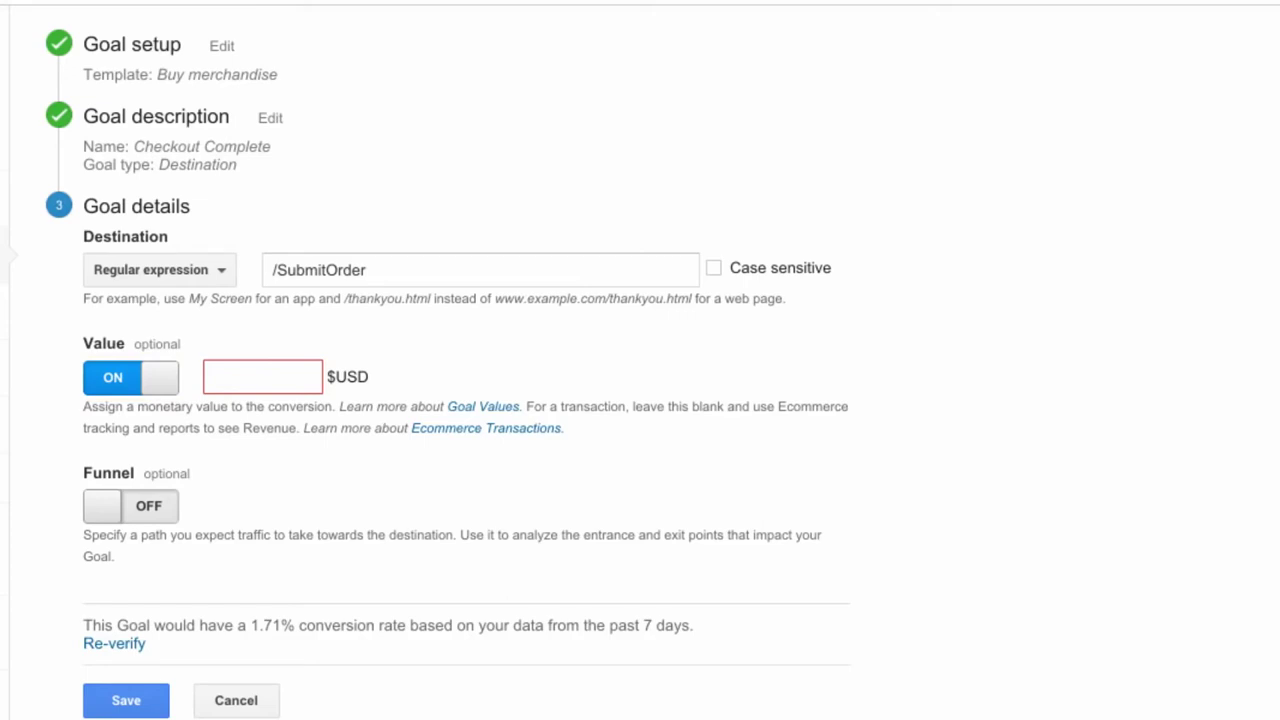
pyautogui.write('1')
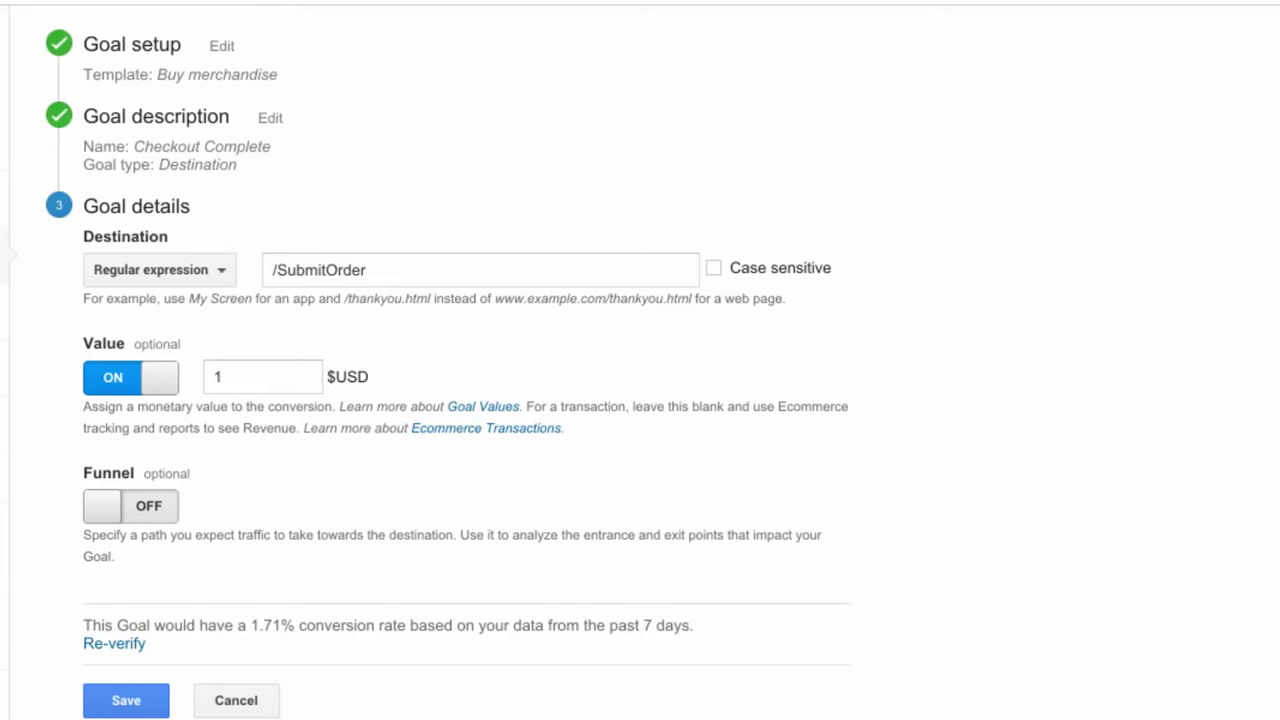
pyautogui.click(160, 378)
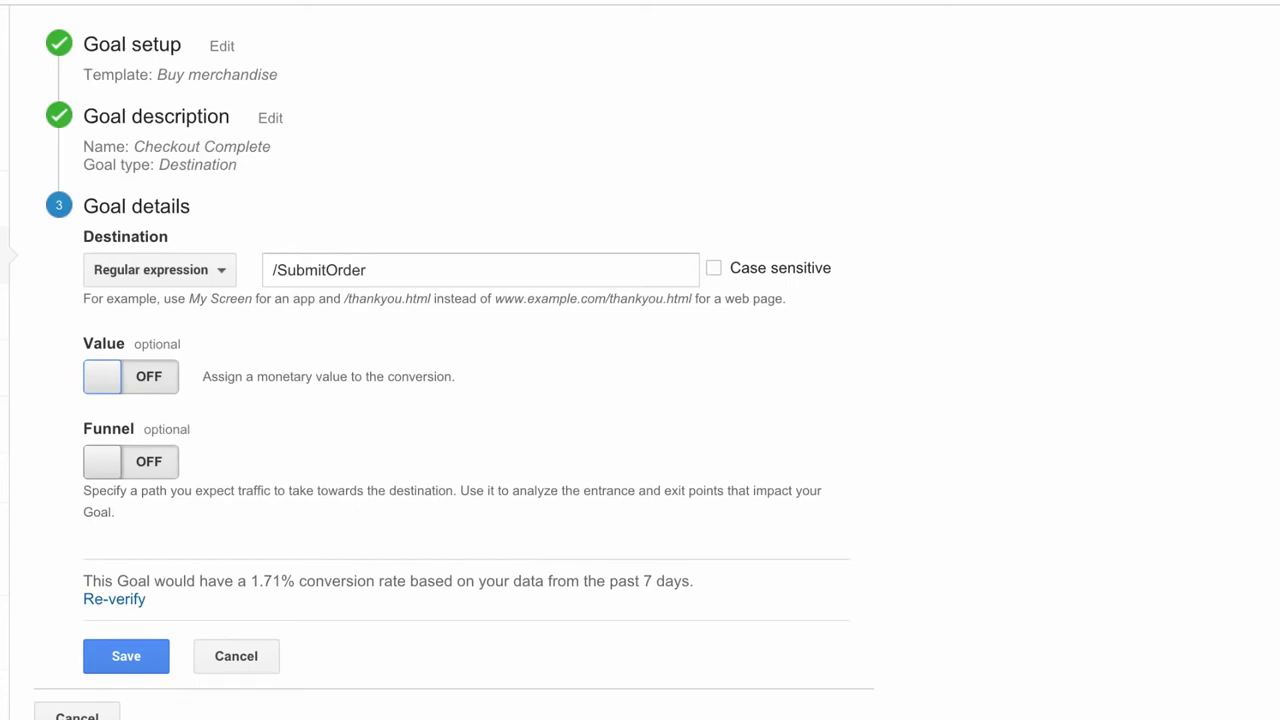
# Turn on the goal's funnel, define its first step as Checkout Cart with page /Checkout, and add another step
pyautogui.click(176, 465)
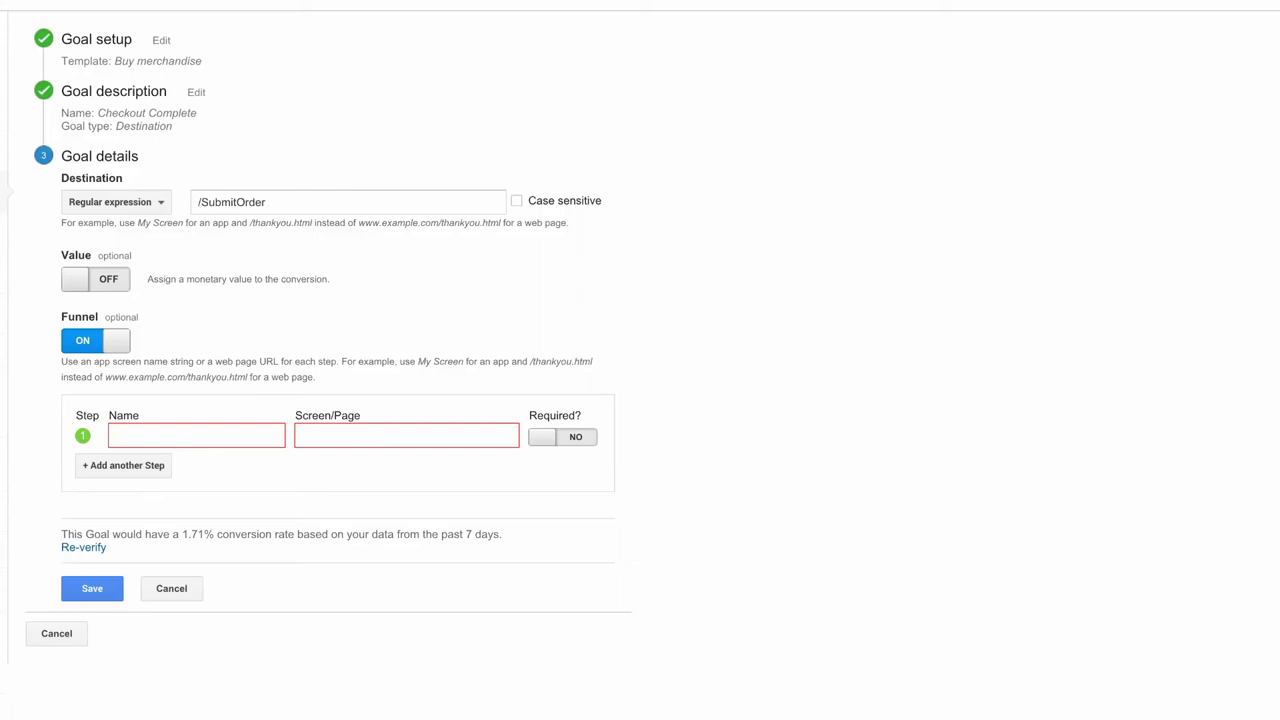
pyautogui.click(116, 435)
pyautogui.write('Checkout Cart')
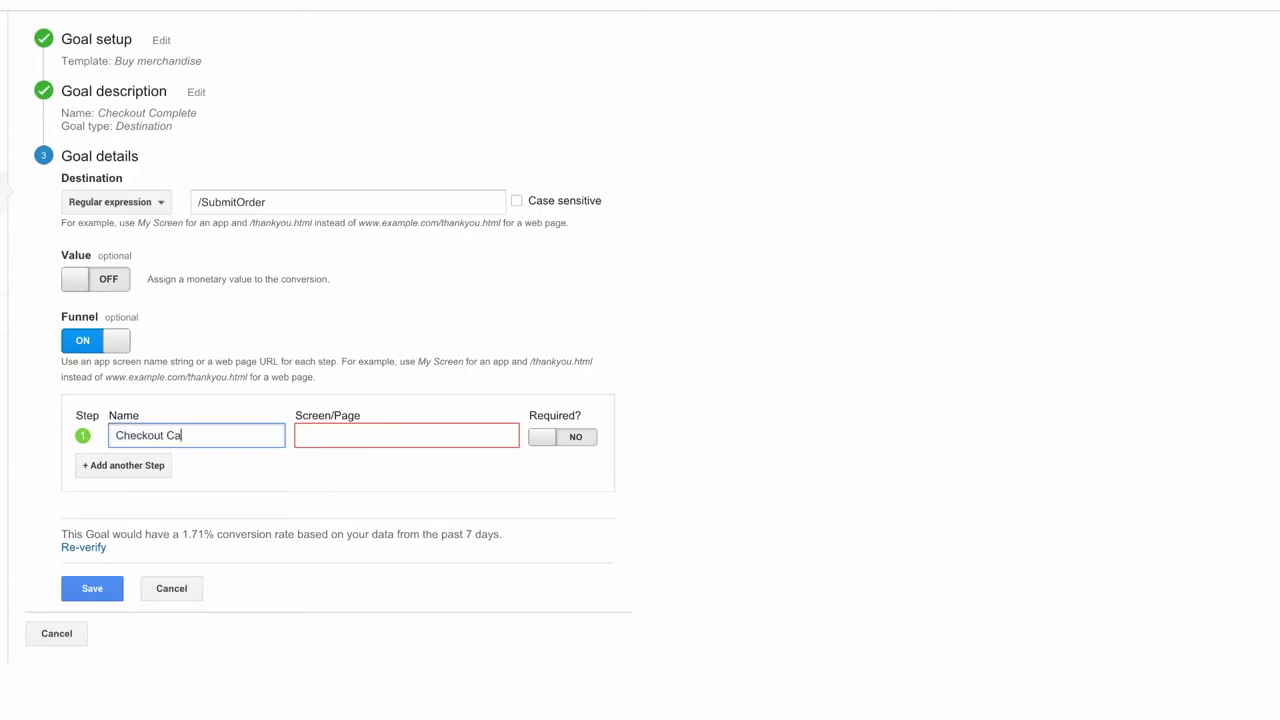
pyautogui.press('Tab')
pyautogui.write('/Check')
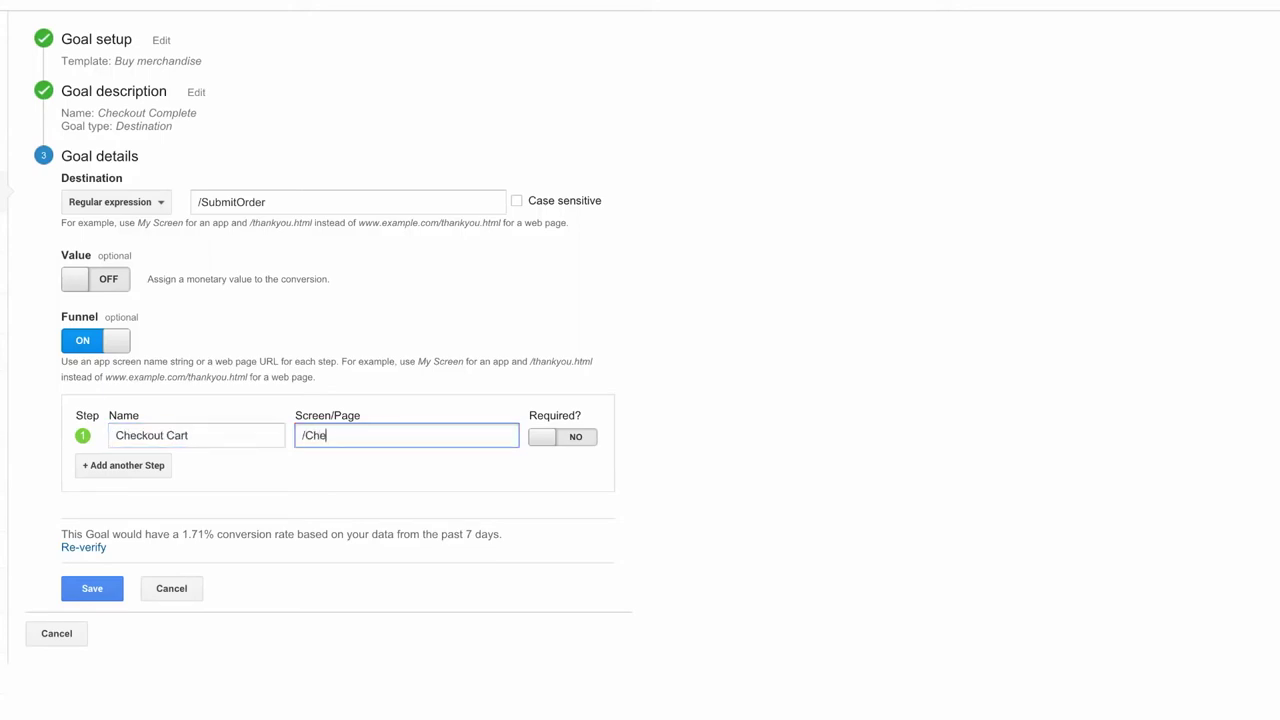
pyautogui.write('out')
pyautogui.click(166, 468)
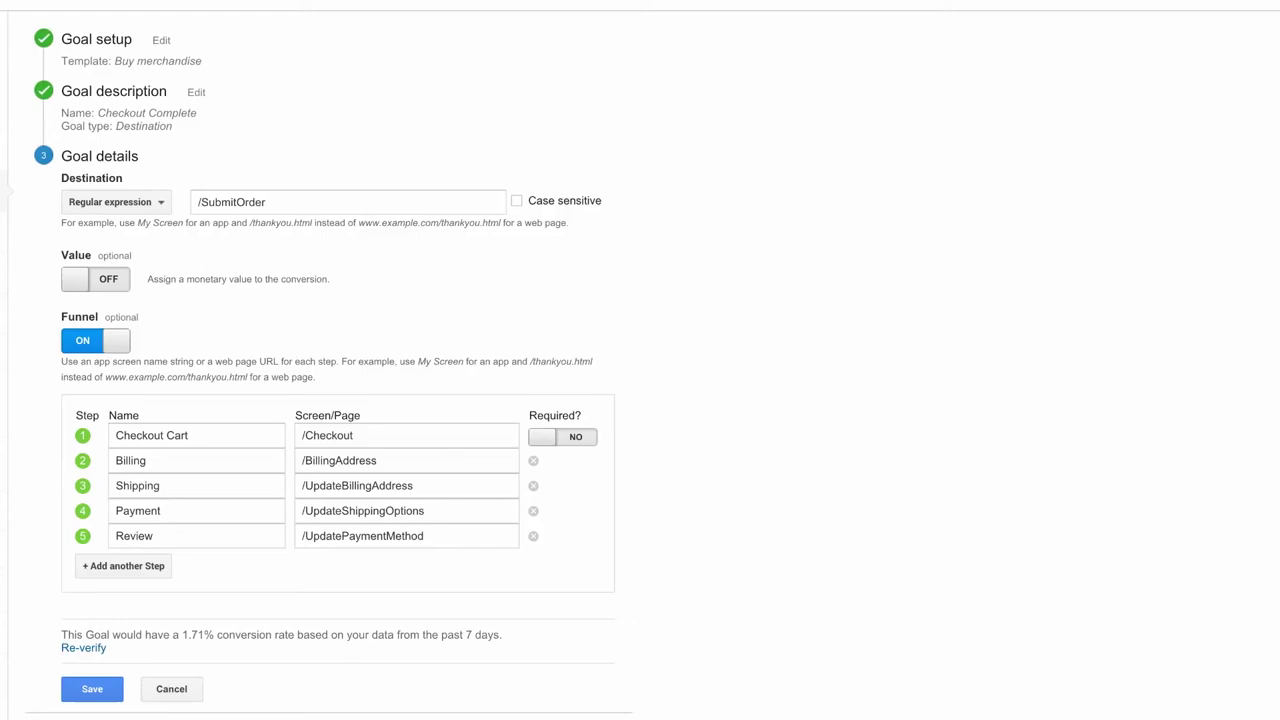
# Make the Checkout Cart funnel step required and save the goal
pyautogui.click(553, 442)
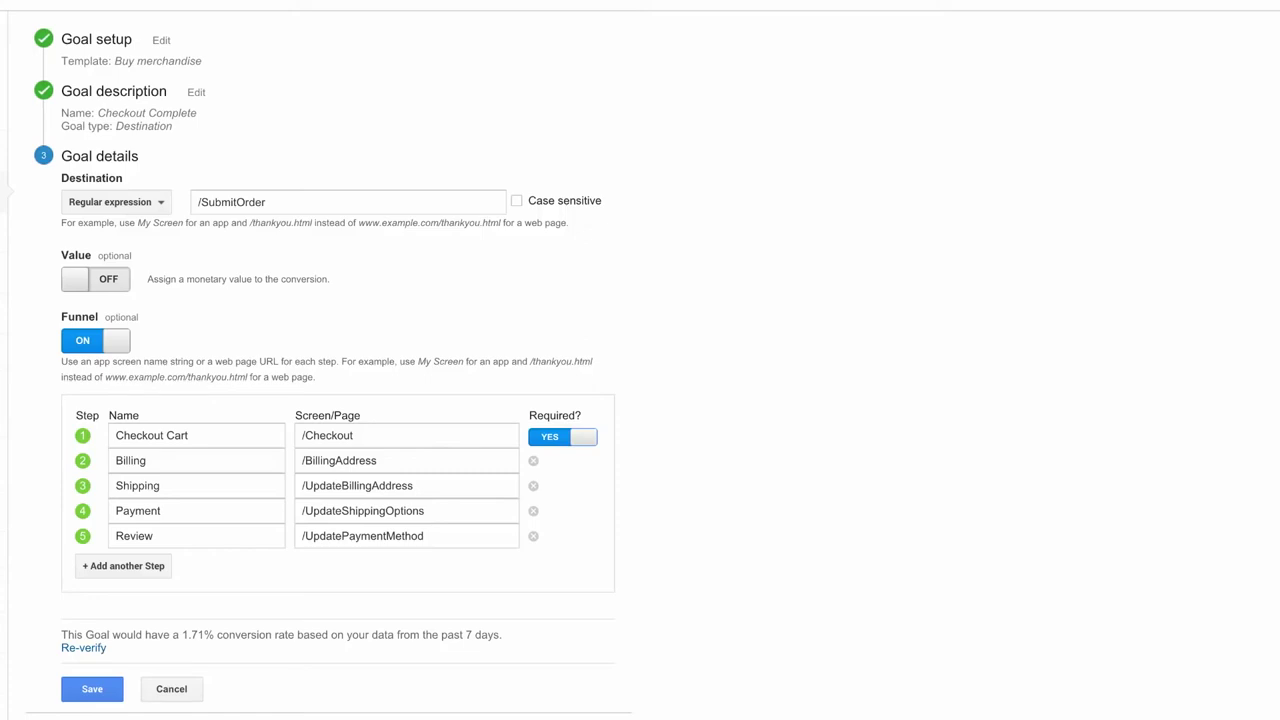
pyautogui.scroll(-2, 640, 360)
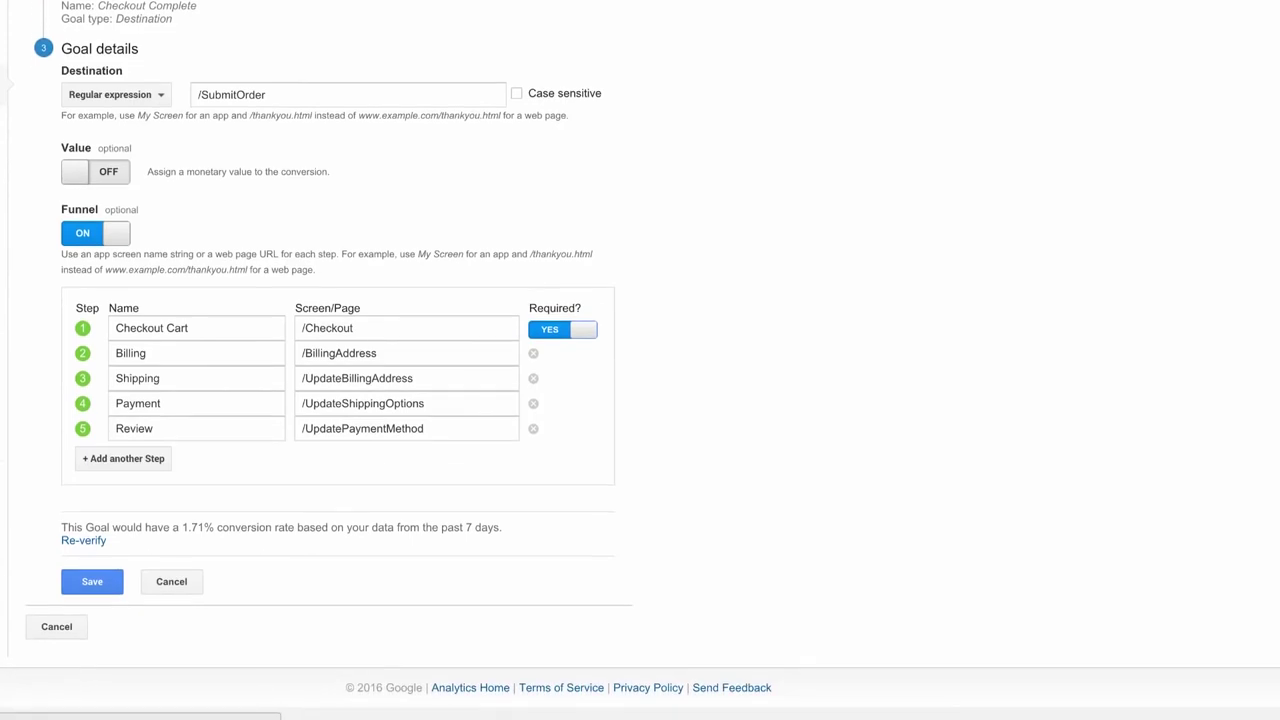
pyautogui.click(120, 587)
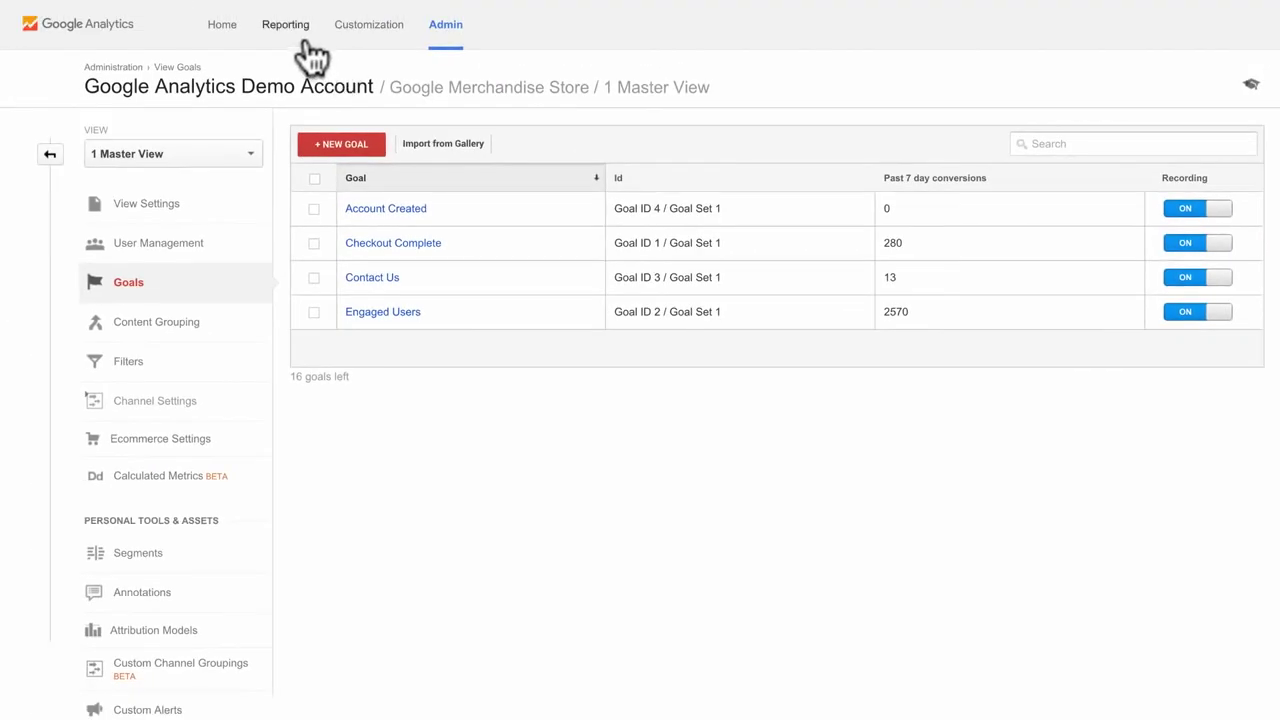
# Return to the reports and open the Funnel Visualization report for goals in the Conversions section
pyautogui.click(306, 44)
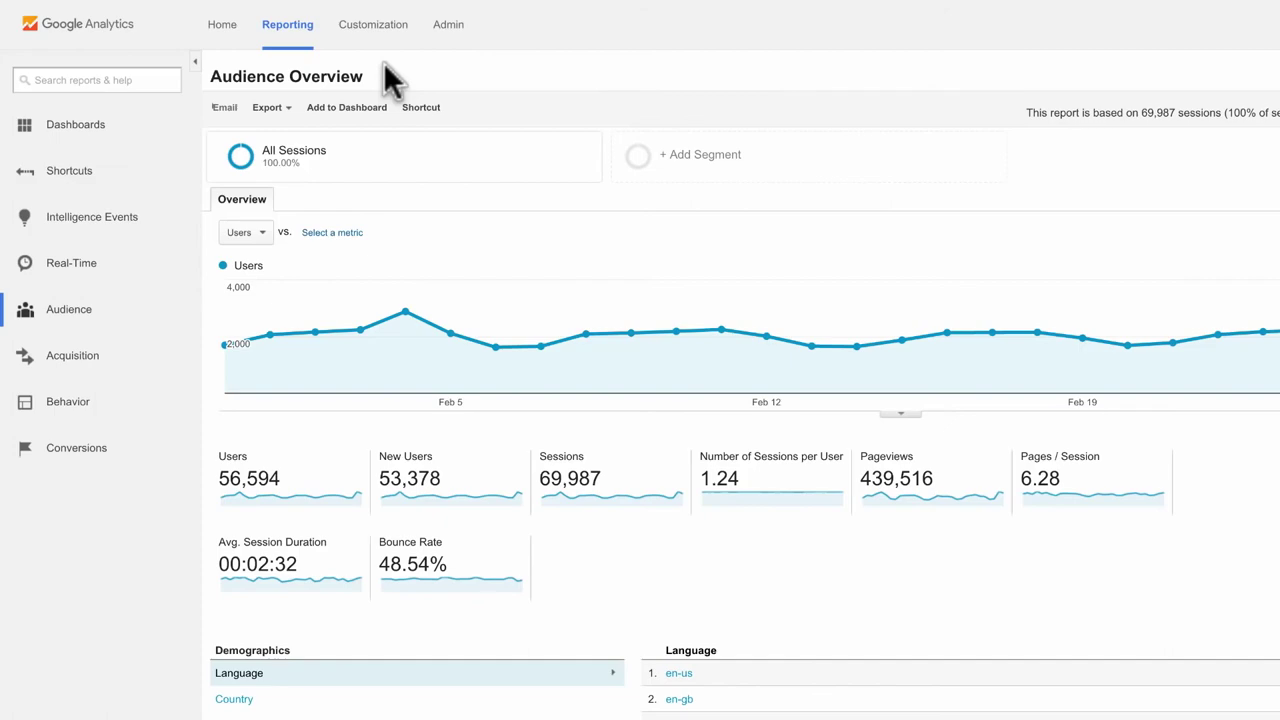
pyautogui.click(129, 452)
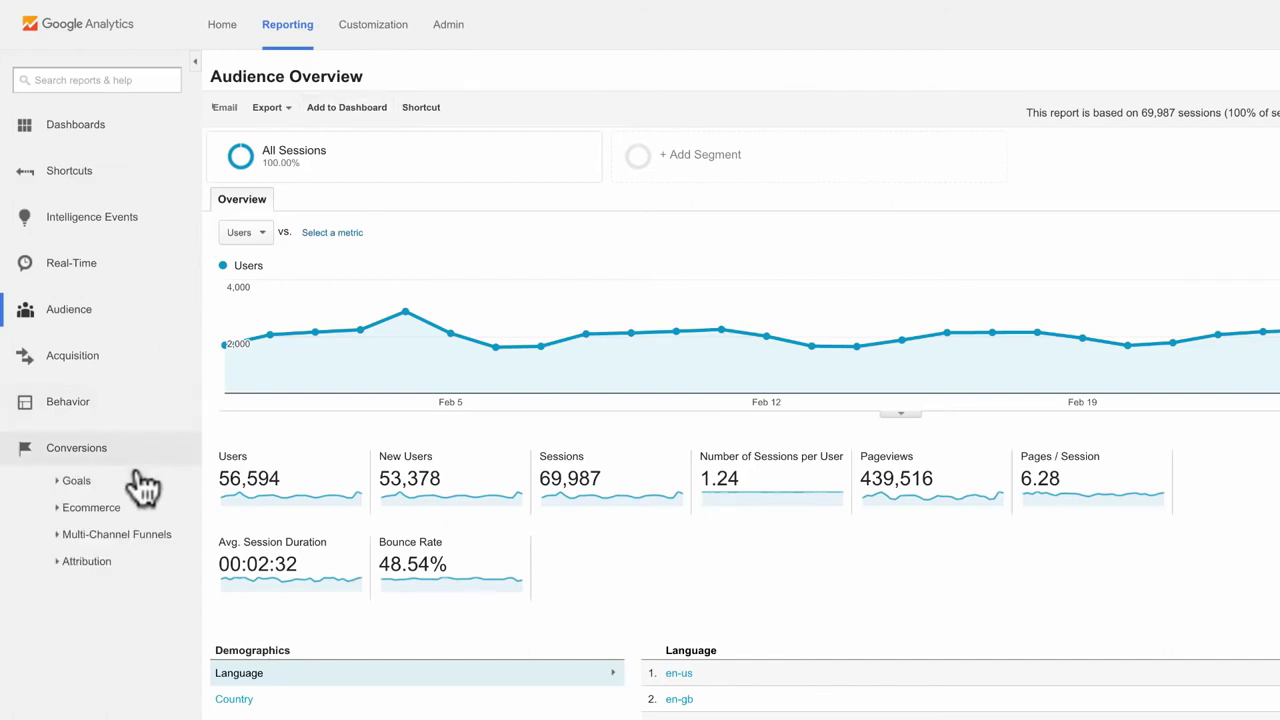
pyautogui.click(140, 483)
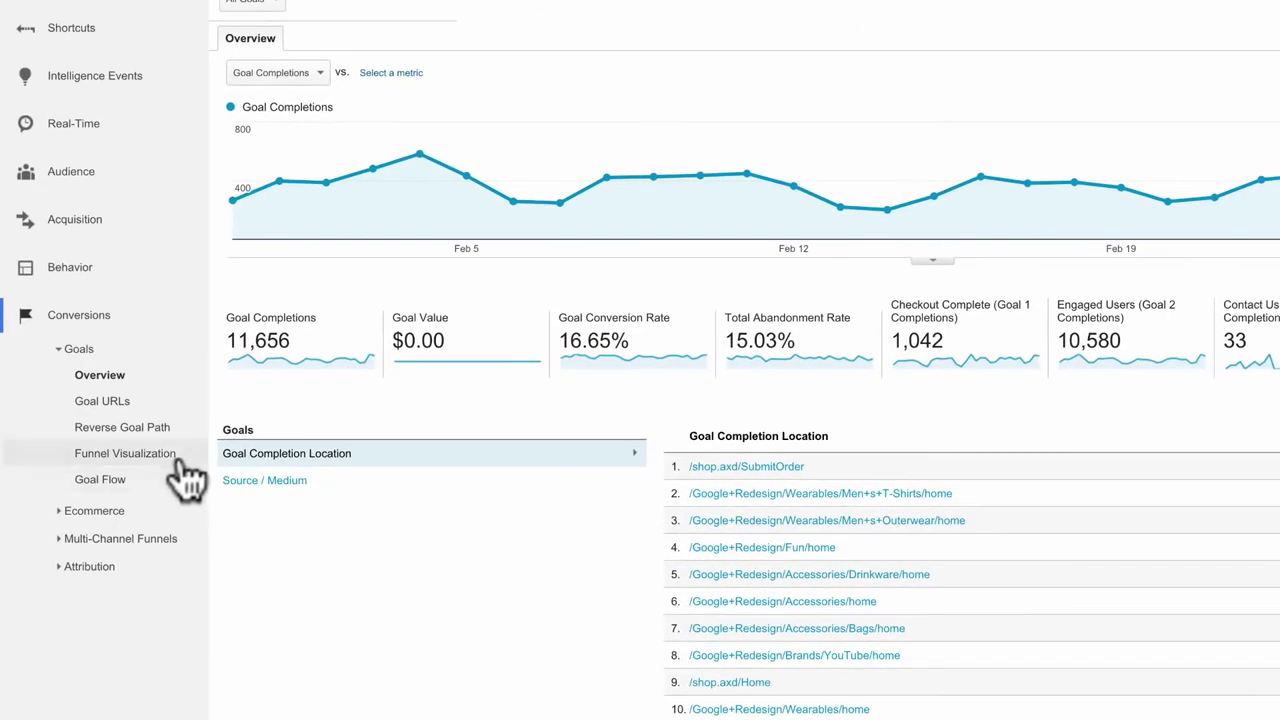
pyautogui.click(125, 453)
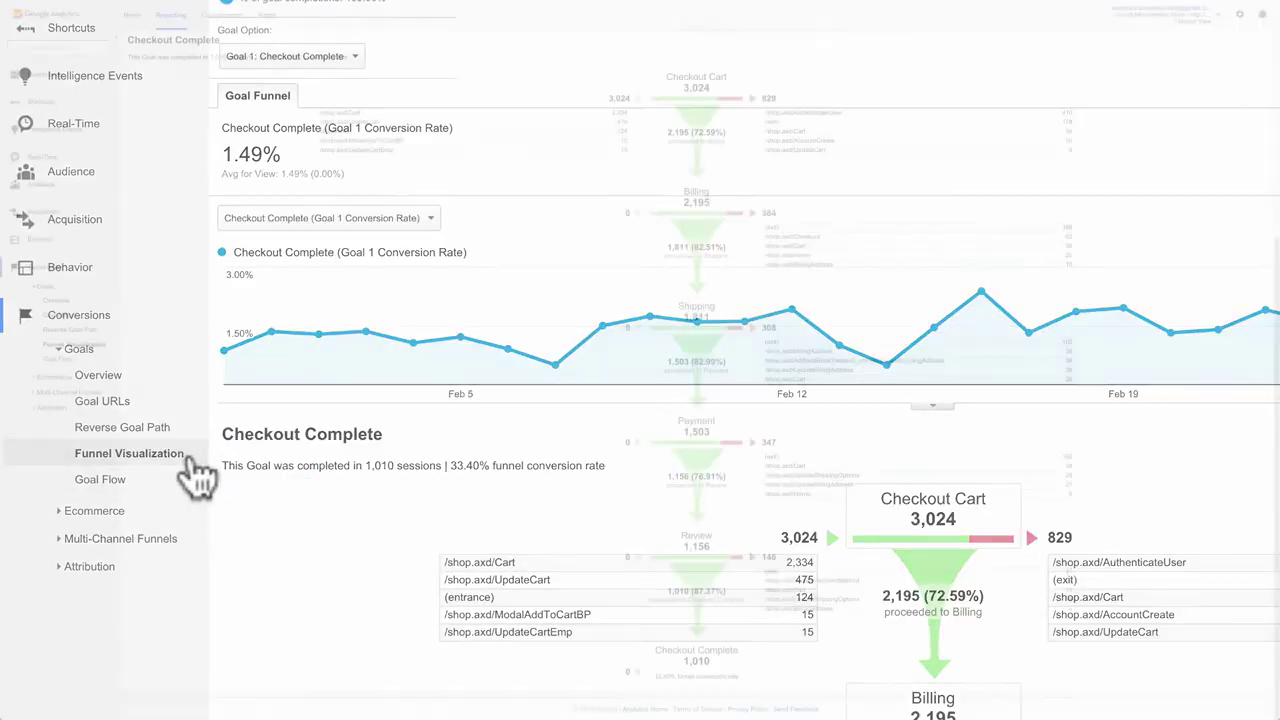
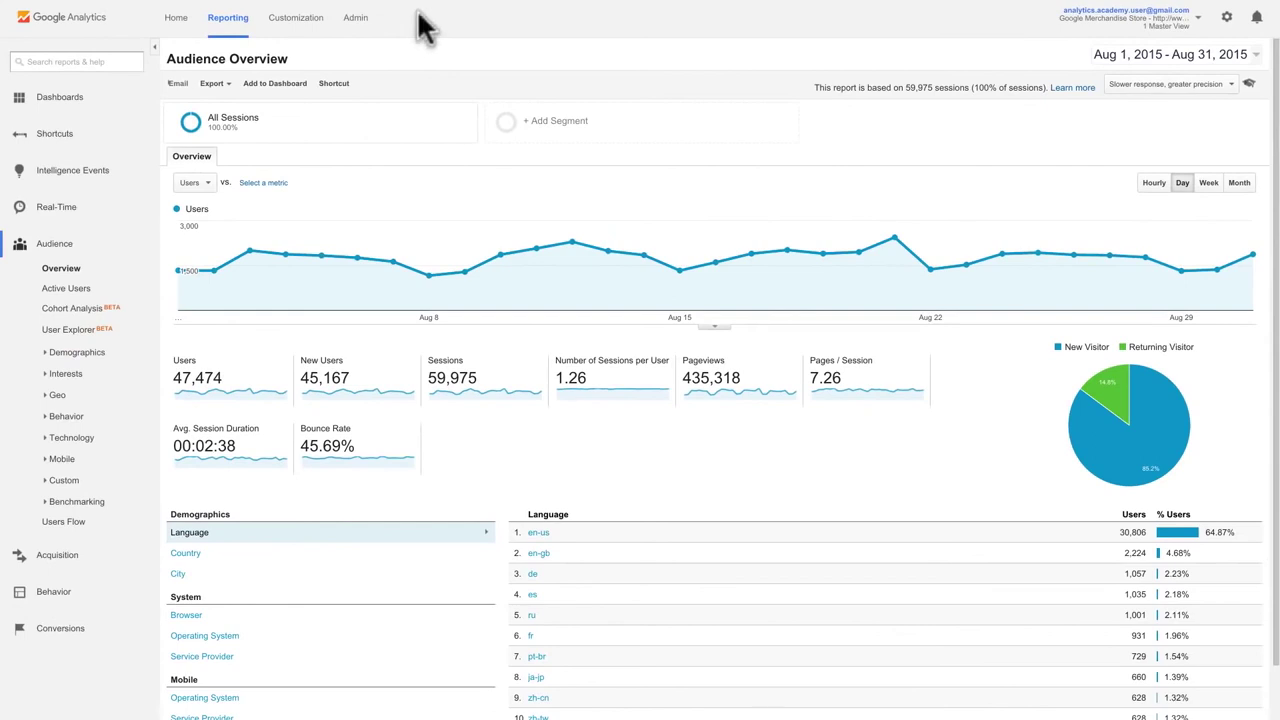
# Open AdWords Linking for the Google Merchandise Store property and continue with the listed AdWords account selected
pyautogui.click(354, 18)
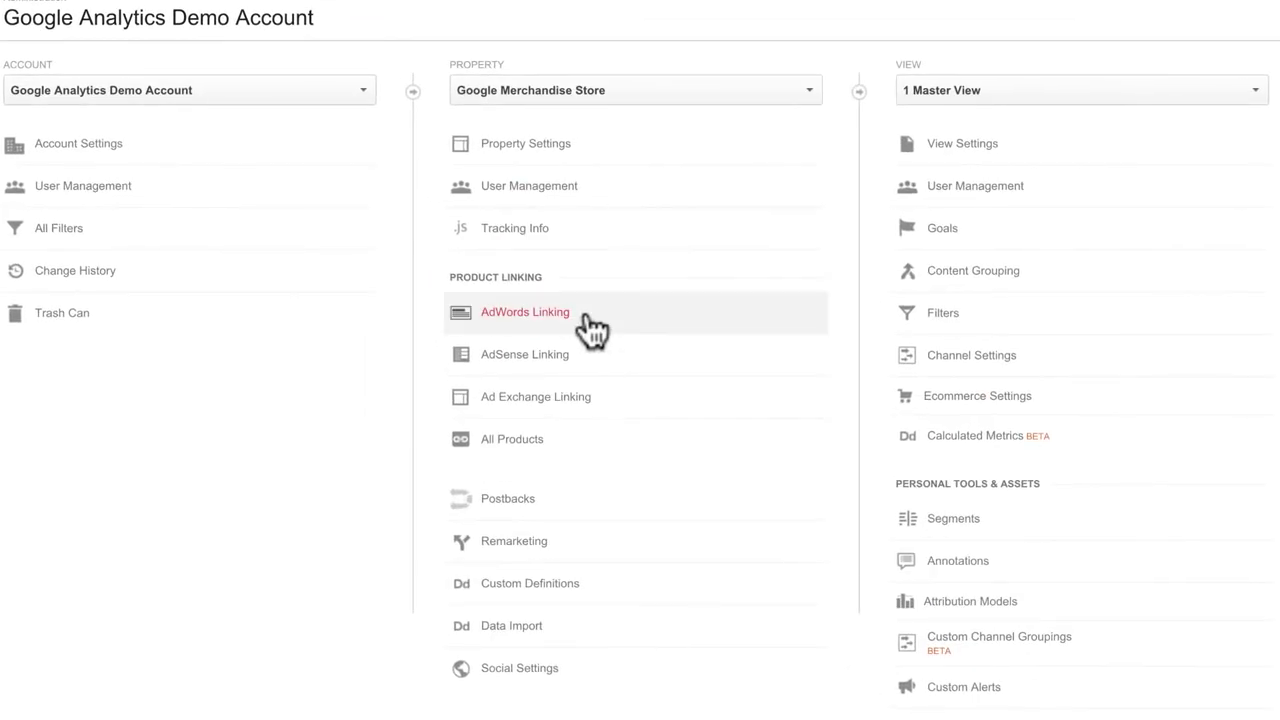
pyautogui.click(590, 322)
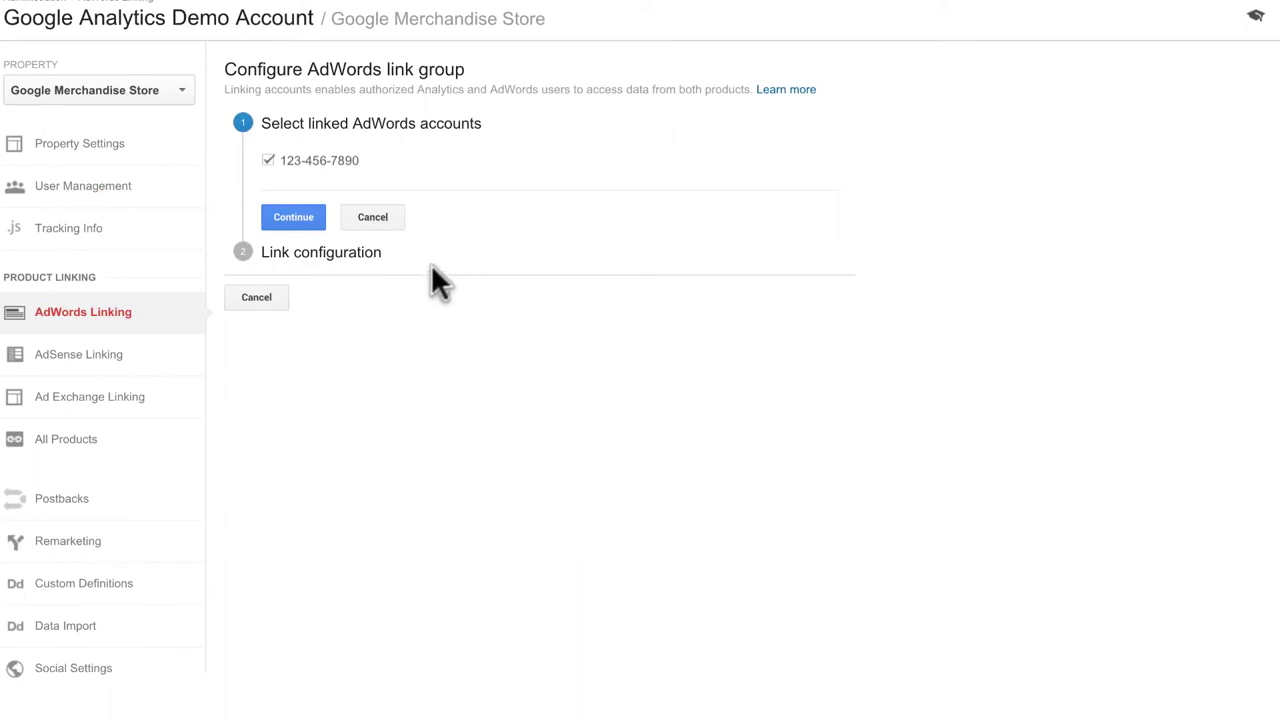
pyautogui.click(305, 219)
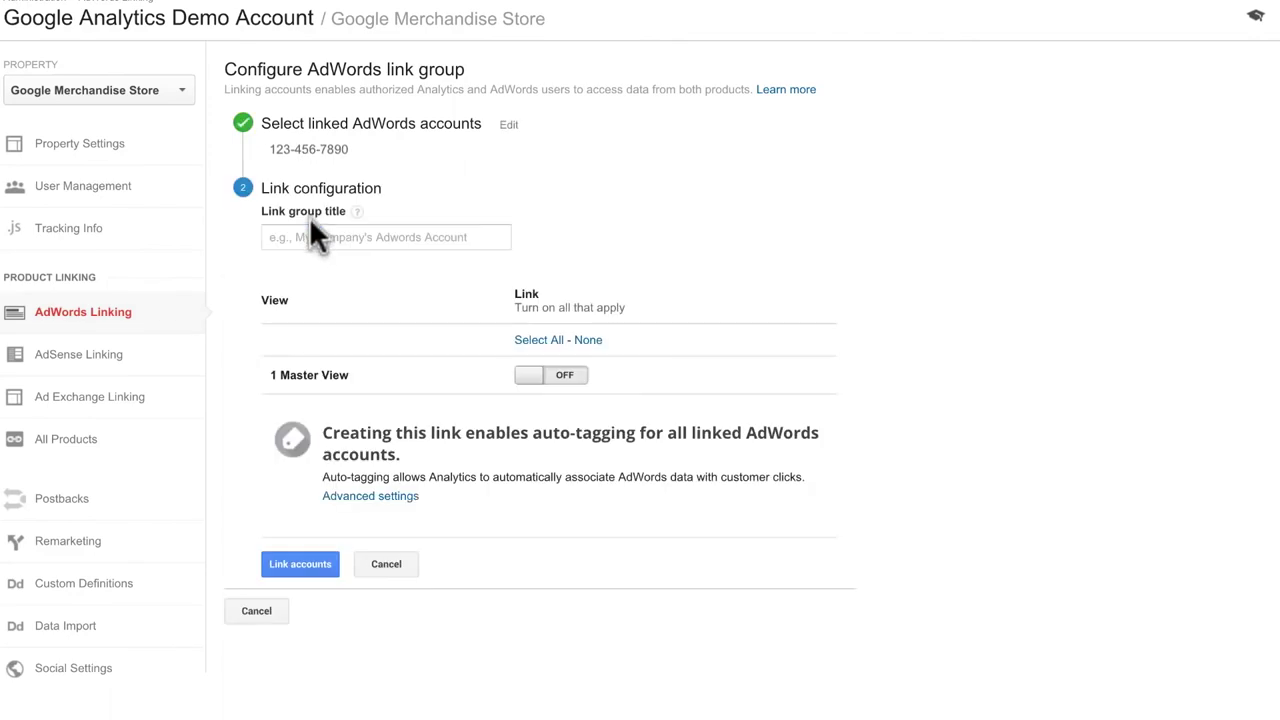
# Title the link group with the AdWords account number, enable the link for 1 Master View, and link the accounts
pyautogui.click(312, 239)
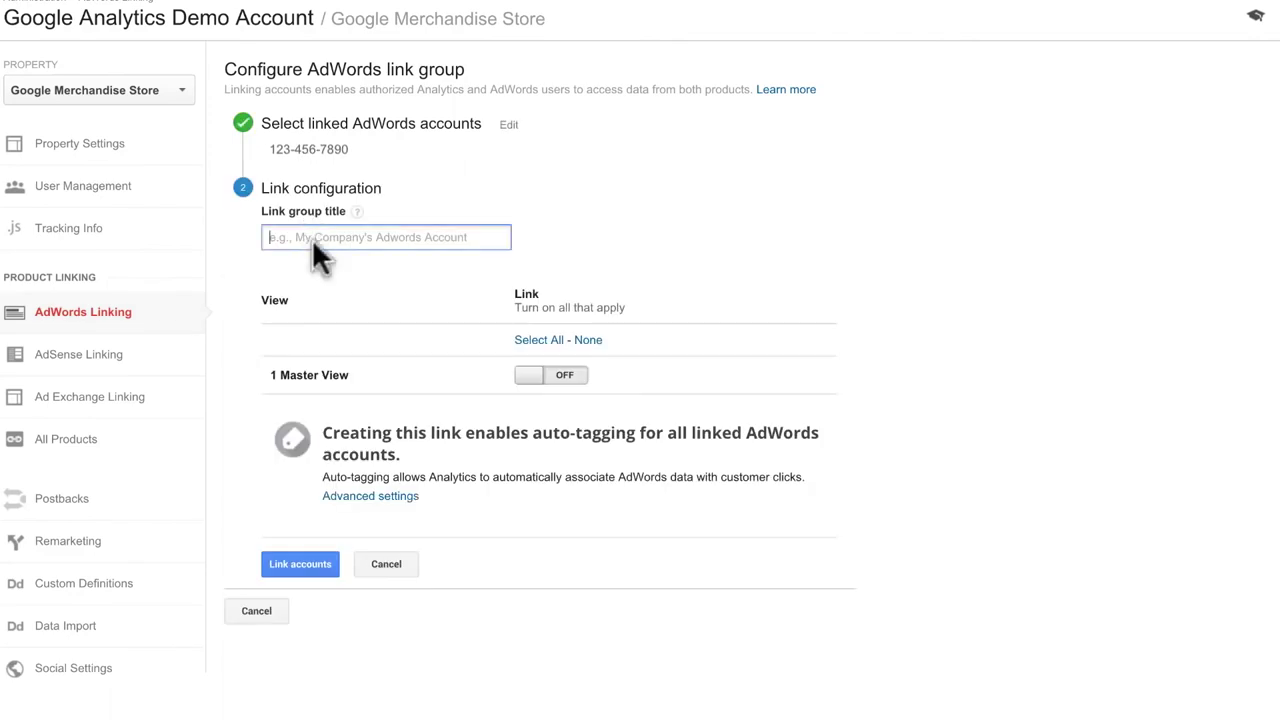
pyautogui.write('1234567890')
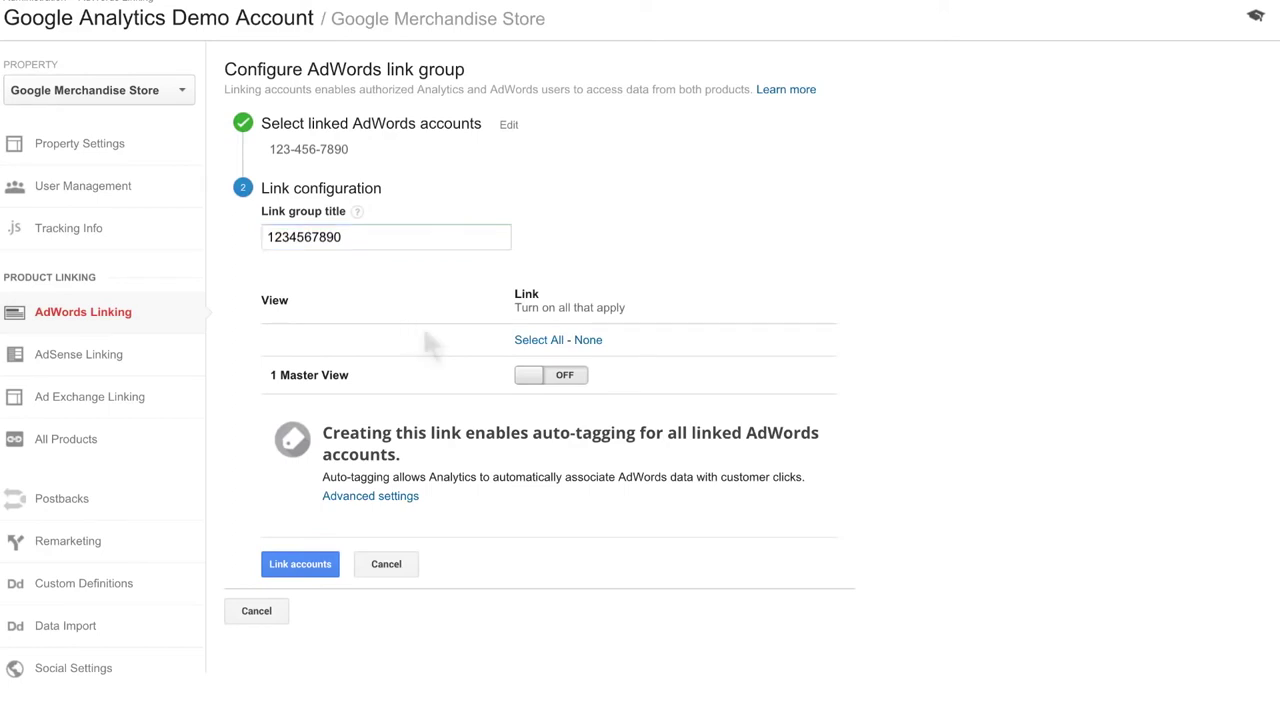
pyautogui.click(538, 380)
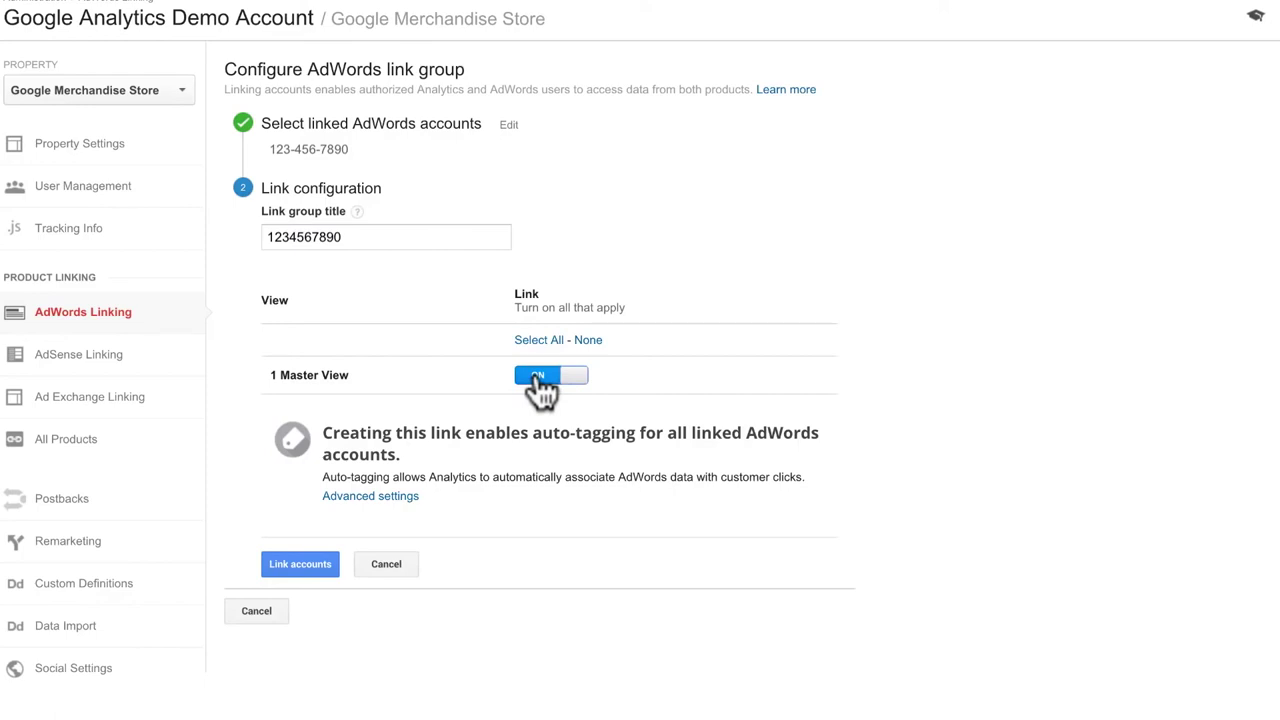
pyautogui.click(316, 568)
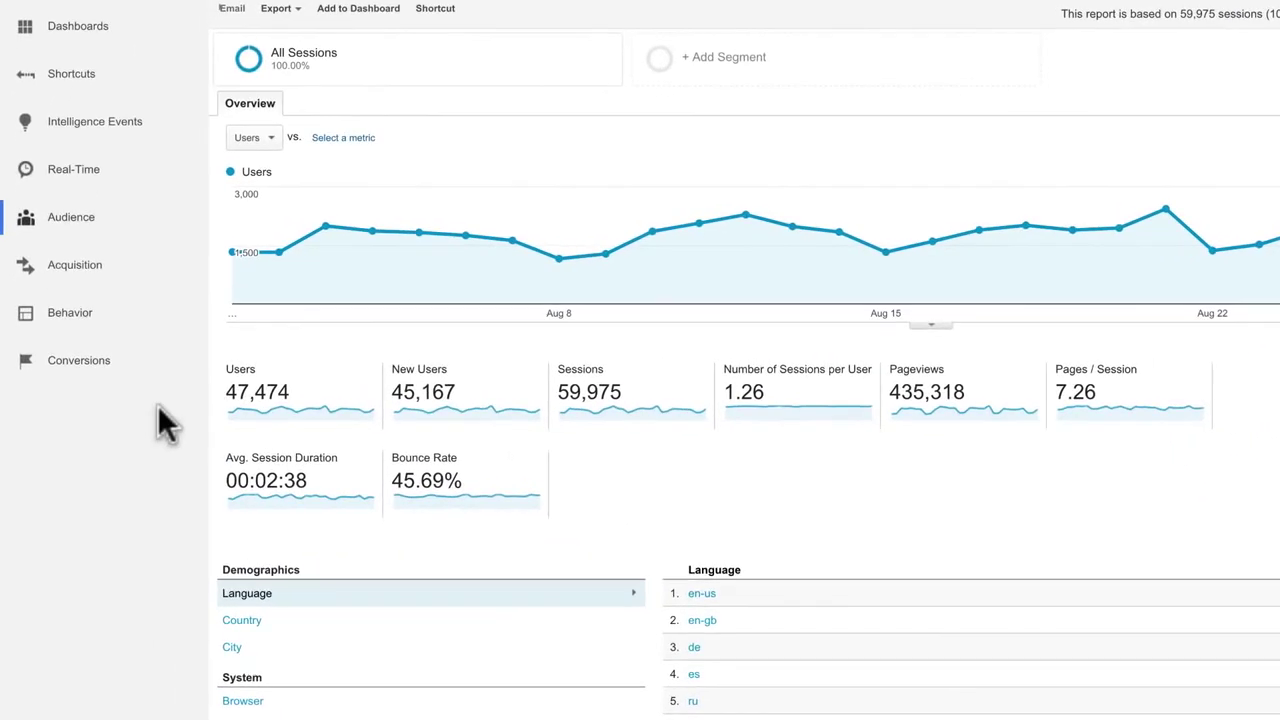
# Open the AdWords Campaigns report in the Acquisition section and view the conversion set choices for its table
pyautogui.click(150, 270)
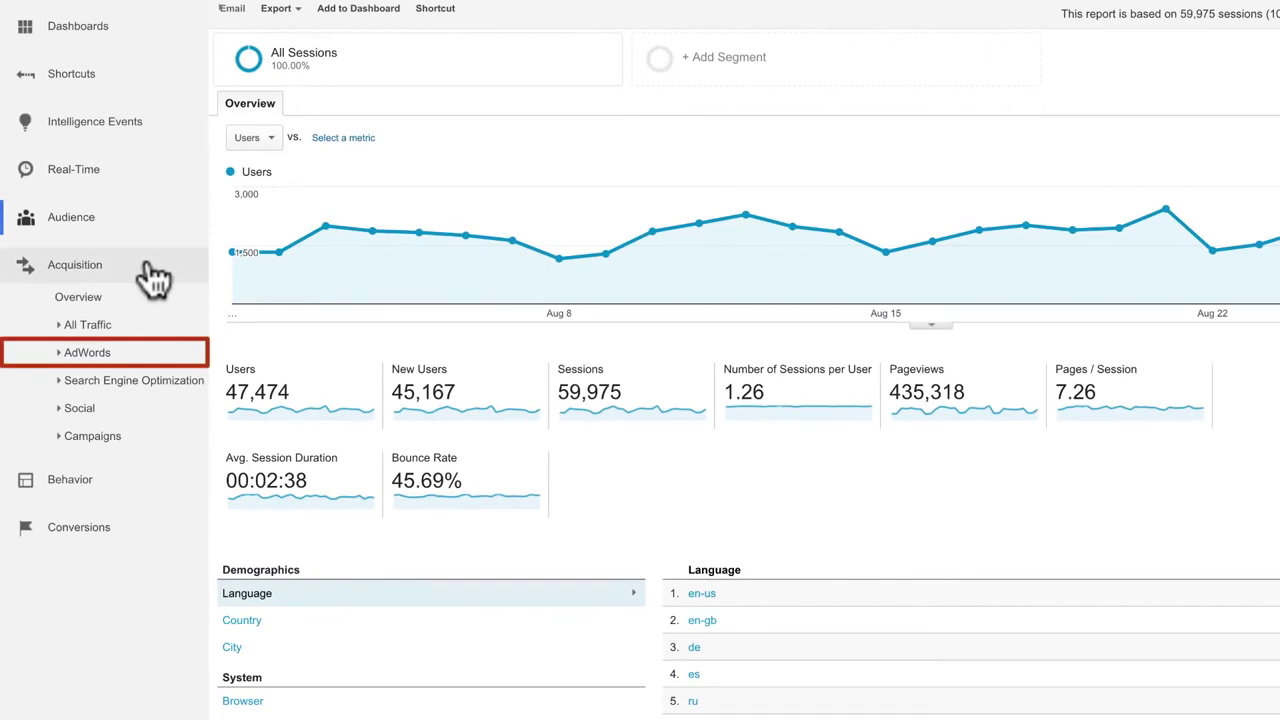
pyautogui.click(158, 366)
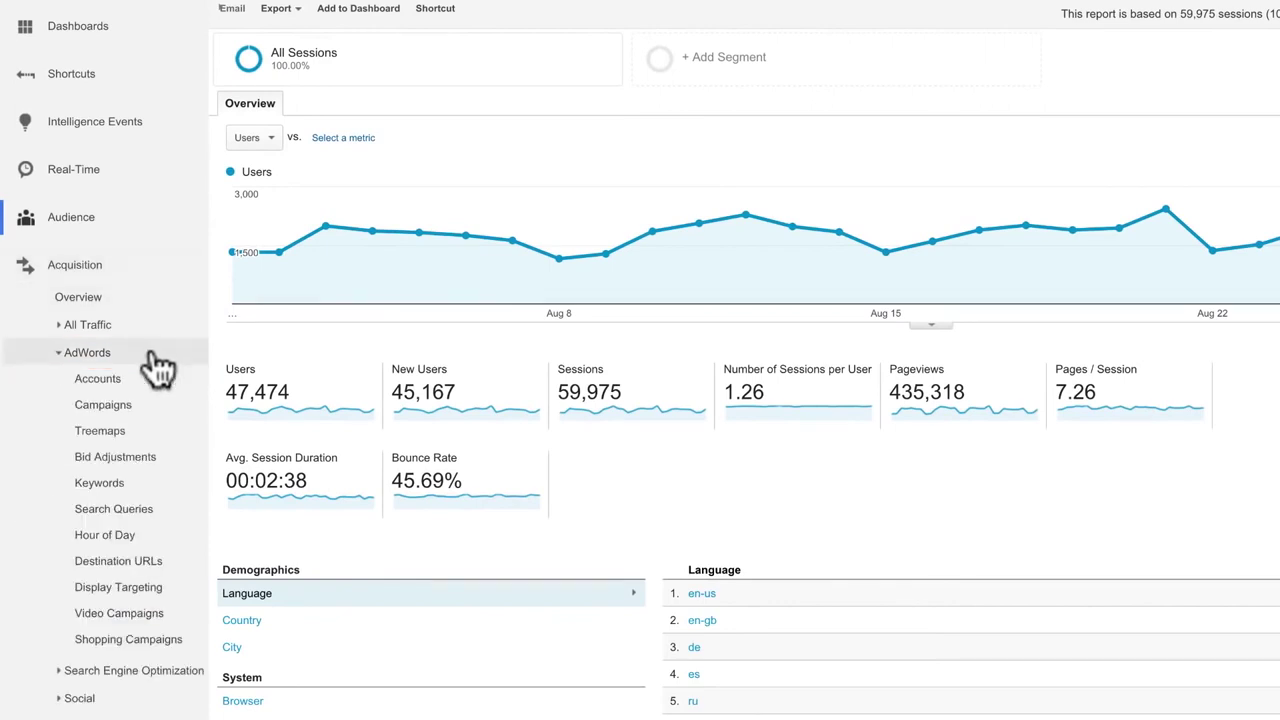
pyautogui.click(156, 410)
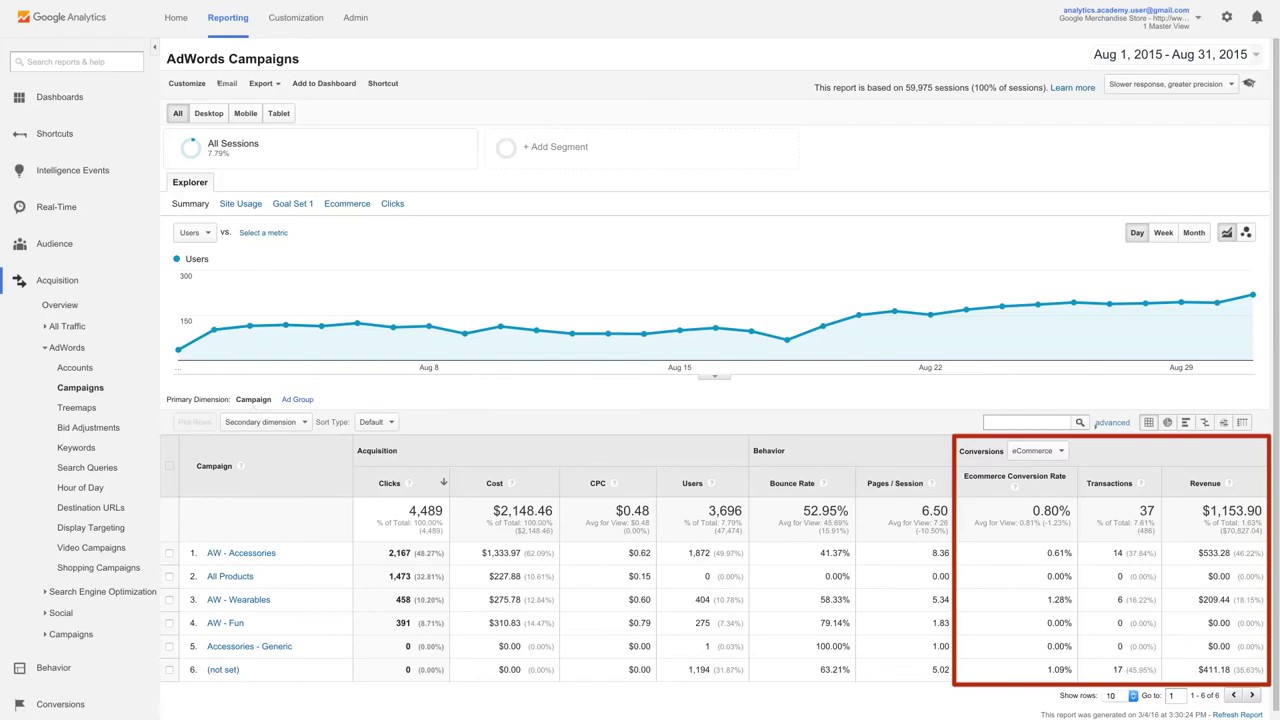
pyautogui.click(1064, 456)
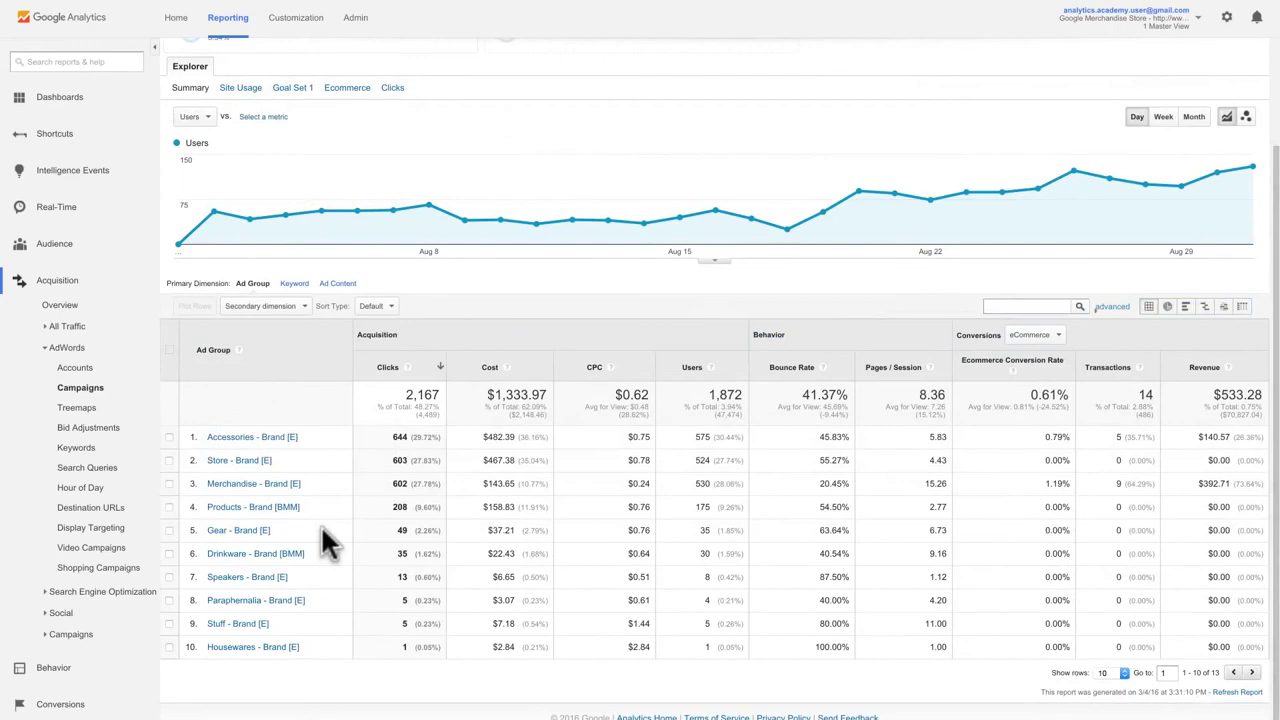
# Open the AdWords Keywords report, add Device Category as the secondary dimension, and go on to the Bid Adjustments report
pyautogui.click(76, 447)
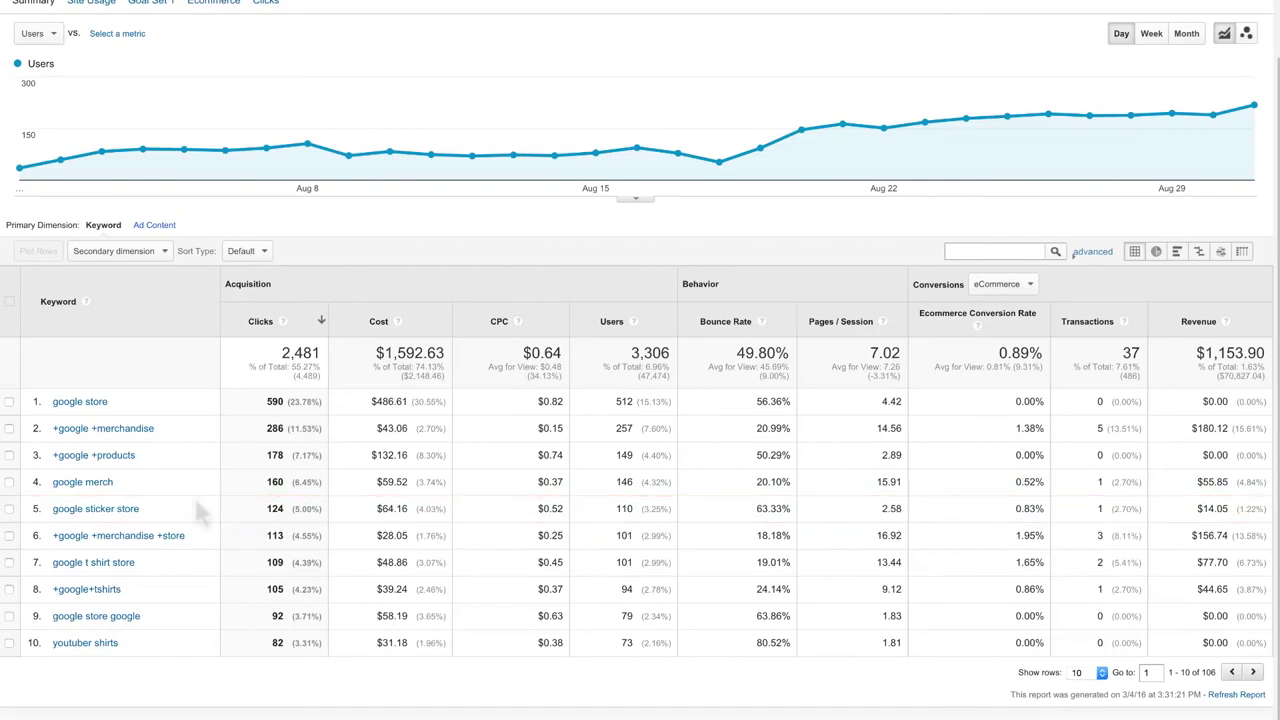
pyautogui.click(170, 255)
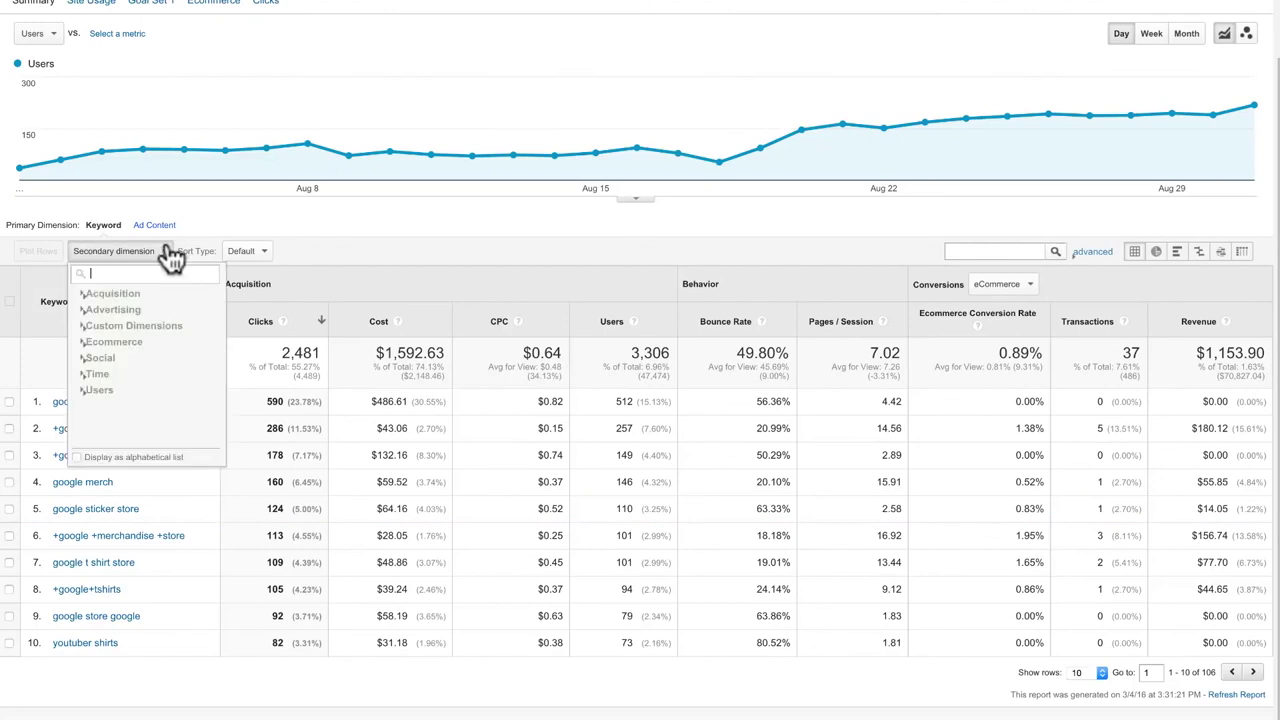
pyautogui.write('device')
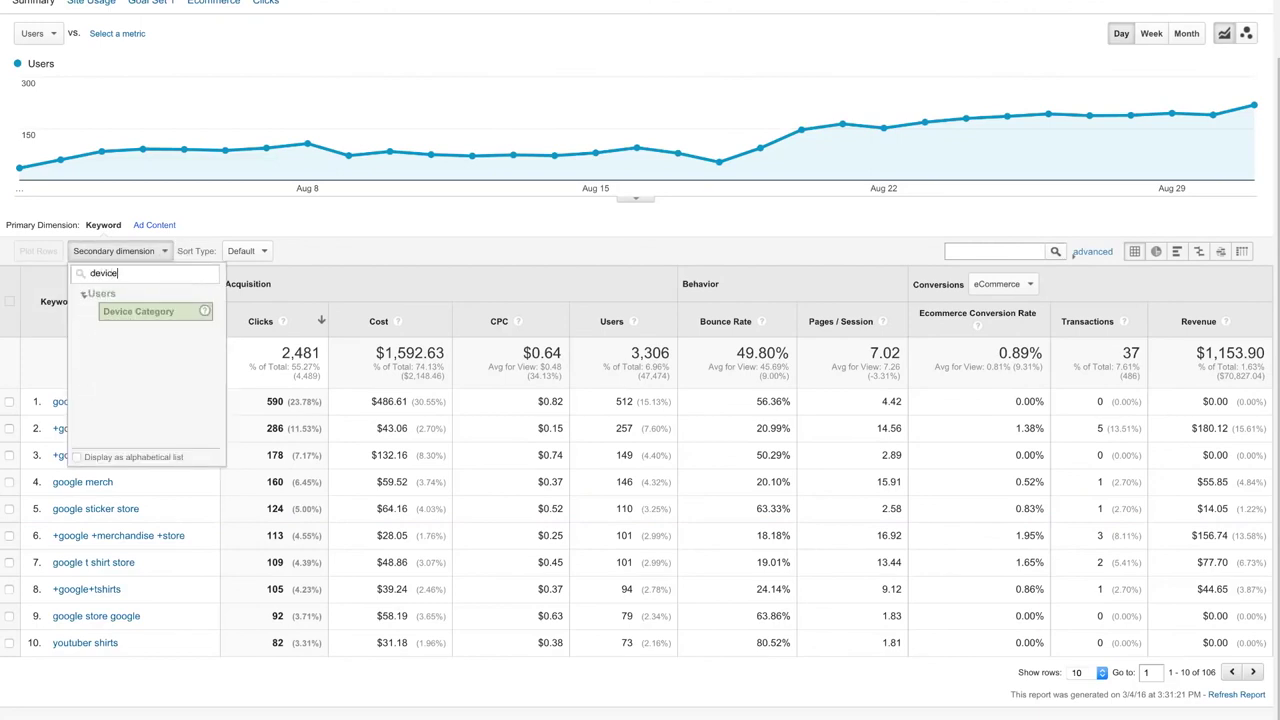
pyautogui.click(166, 310)
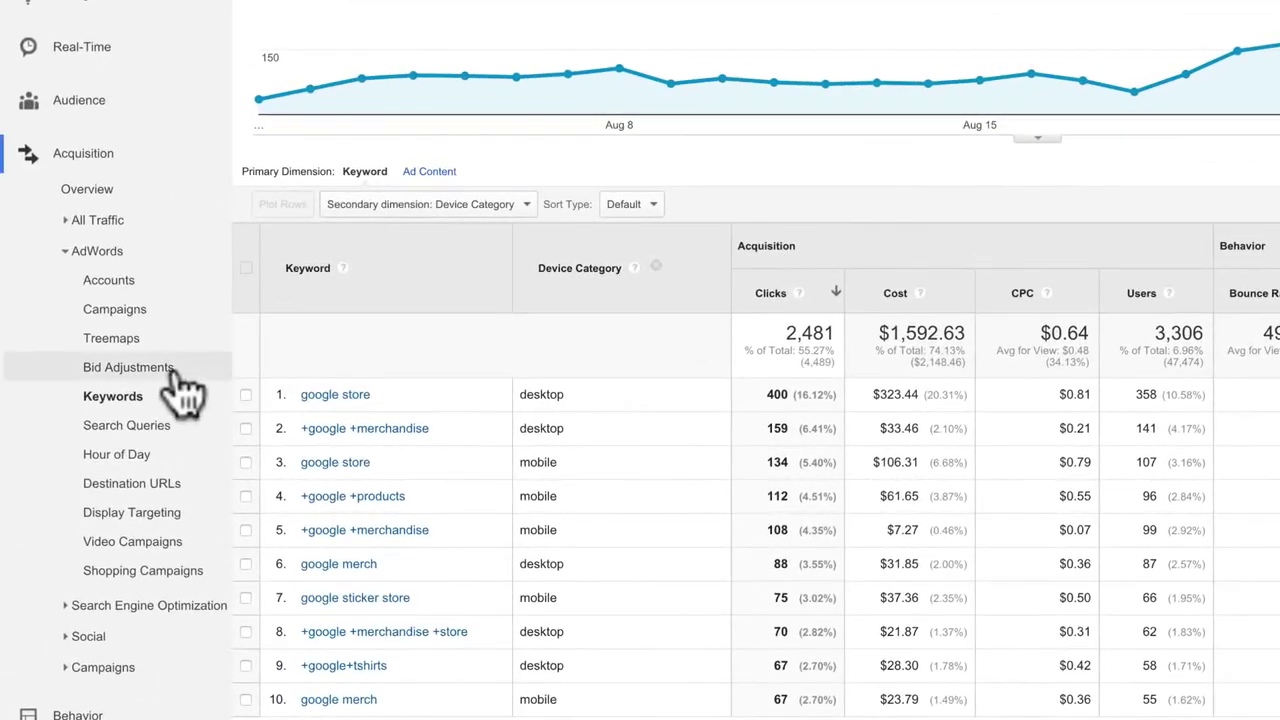
pyautogui.click(175, 372)
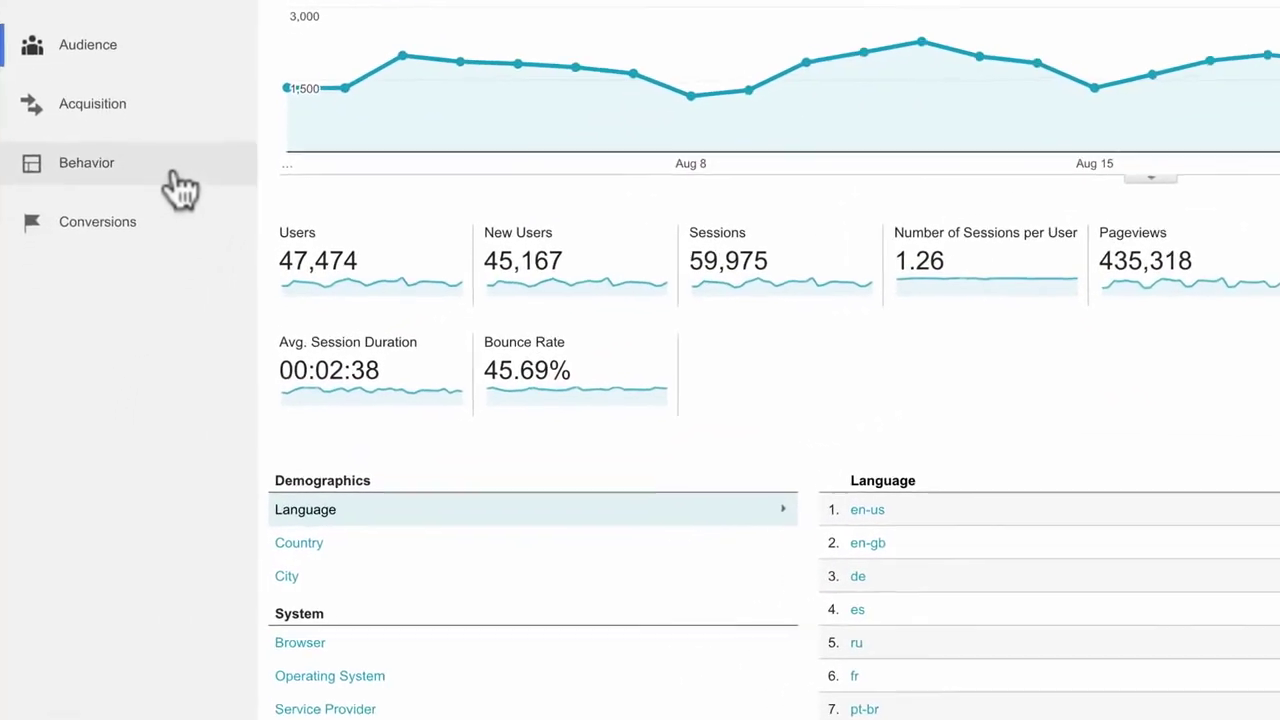
# Open the All Pages report for site content in the Behavior section and add User Type as the secondary dimension
pyautogui.click(105, 323)
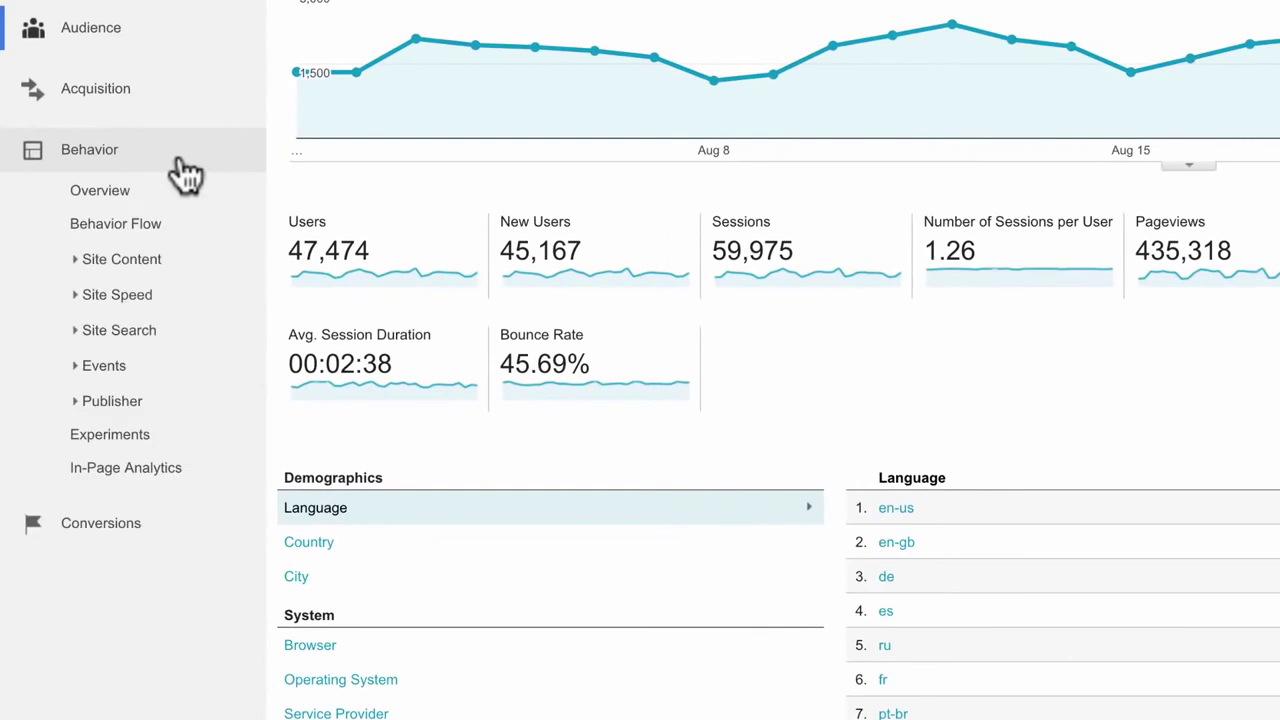
pyautogui.click(158, 264)
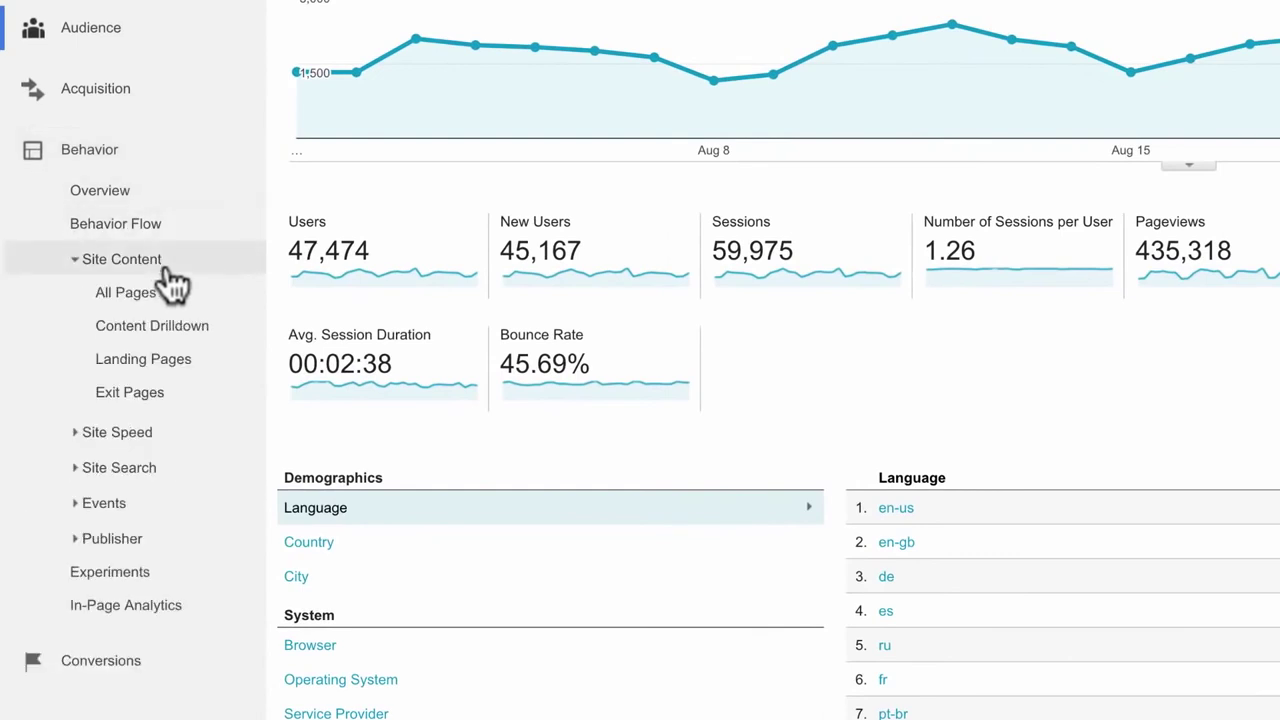
pyautogui.click(172, 291)
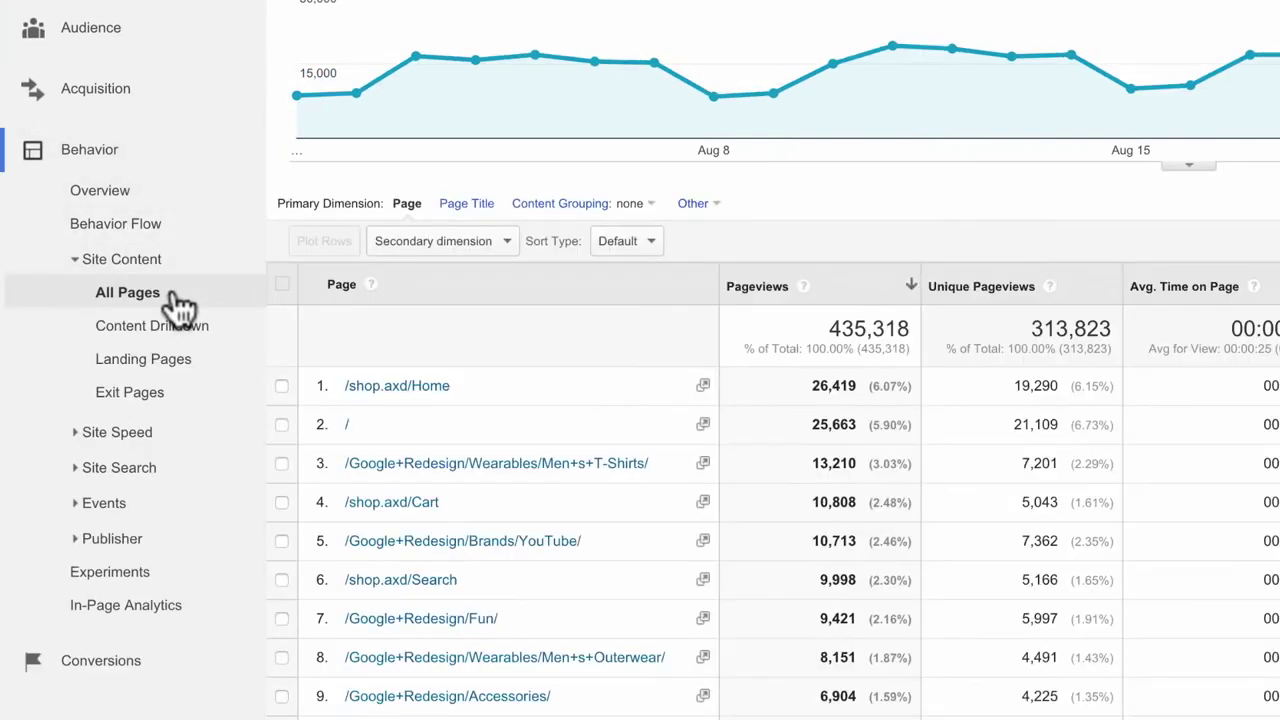
pyautogui.click(505, 250)
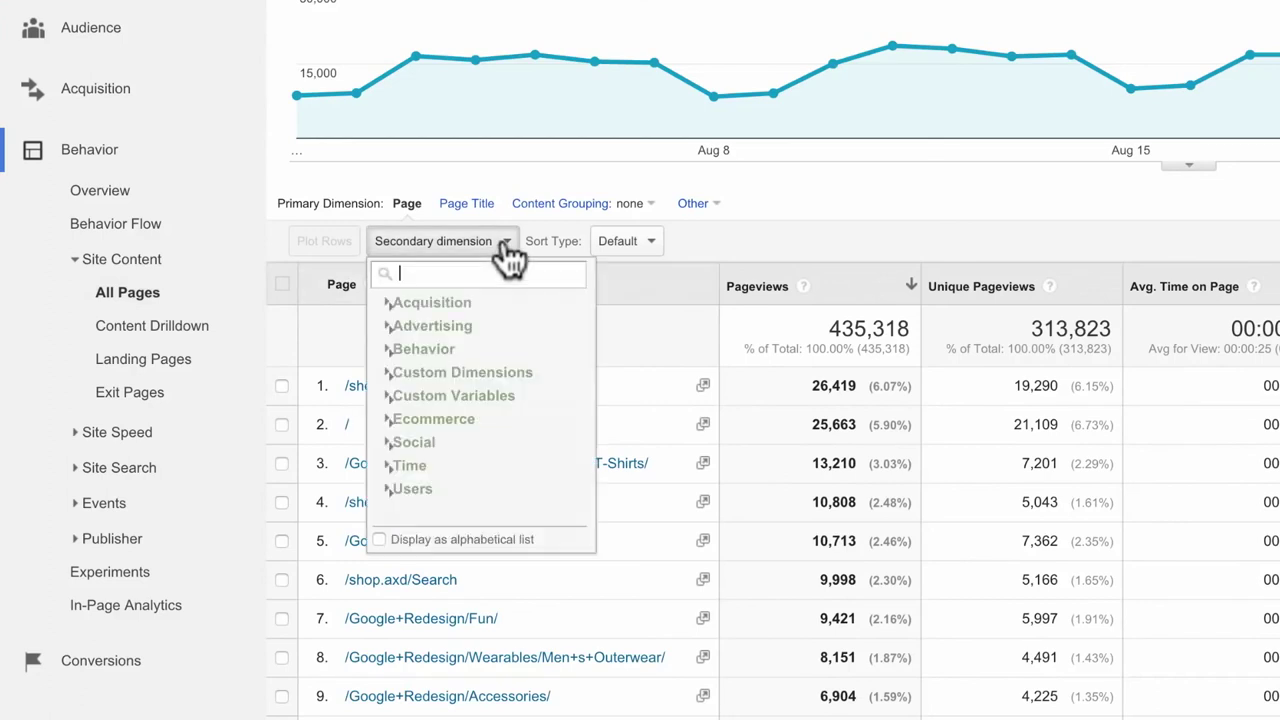
pyautogui.write('User')
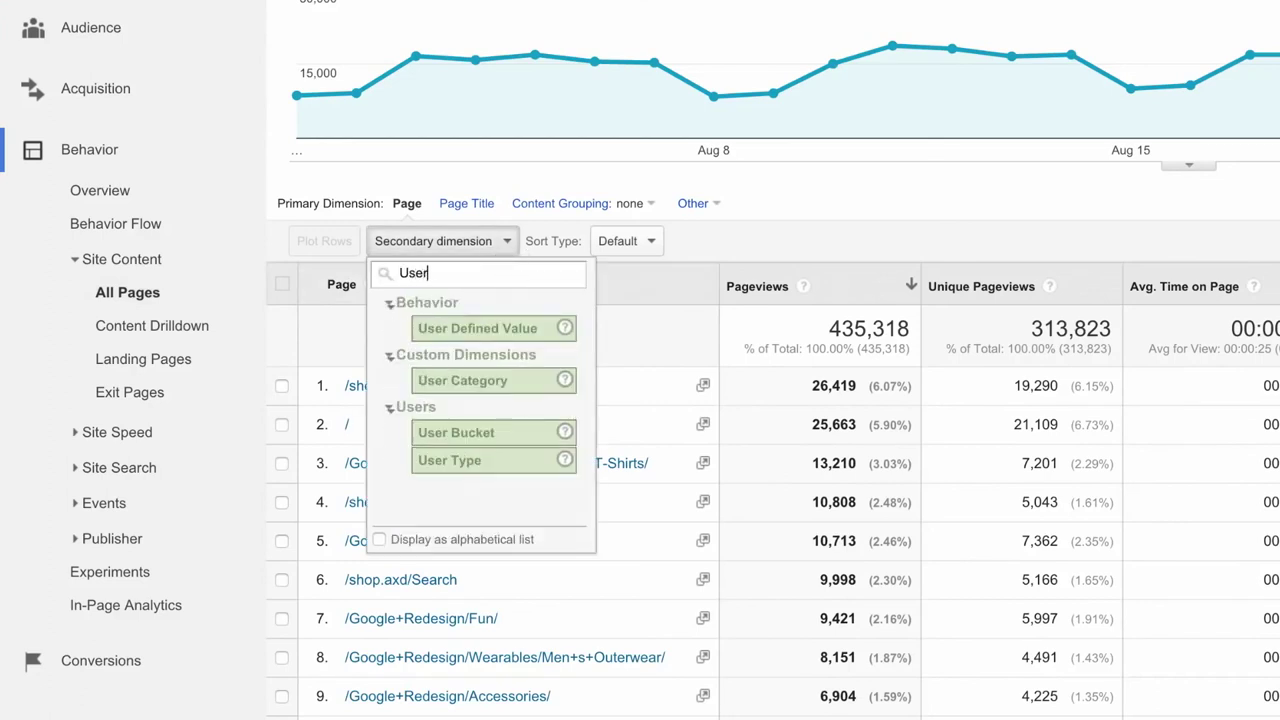
pyautogui.click(428, 463)
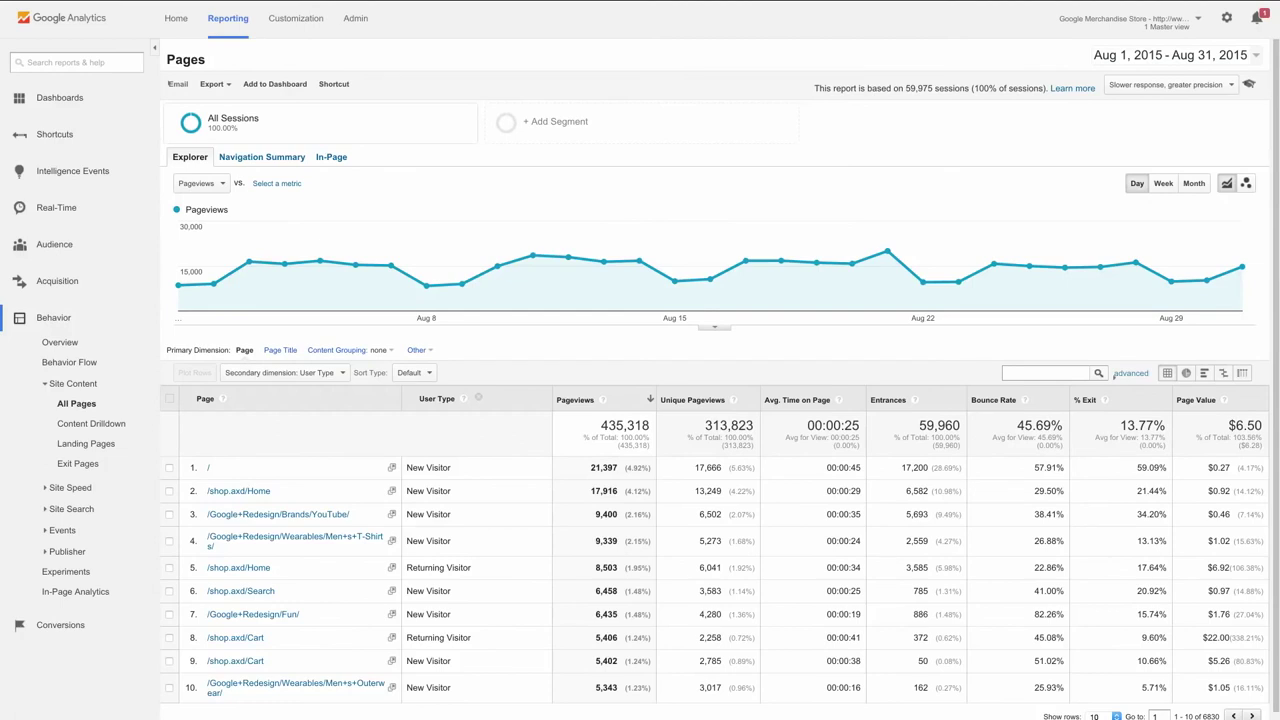
# Open the Landing Pages report and sort its table by bounce rate in descending order
pyautogui.click(122, 452)
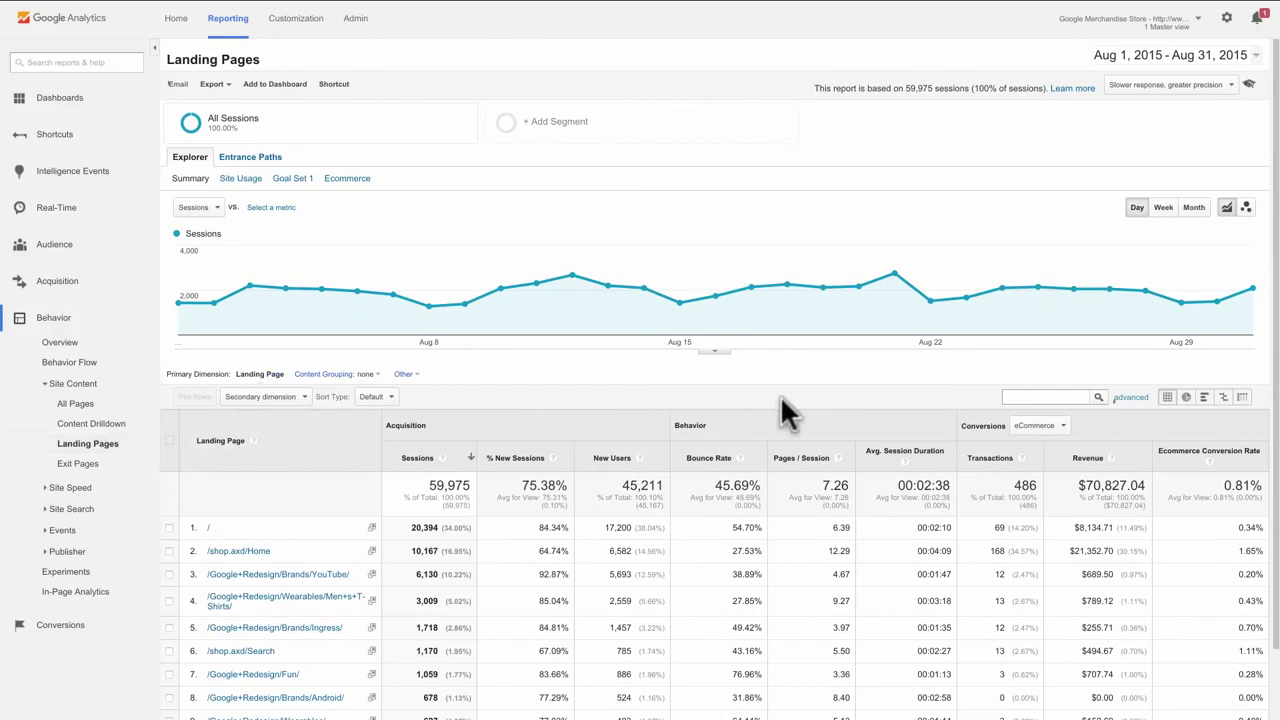
pyautogui.scroll(-2, 783, 410)
pyautogui.click(757, 360)
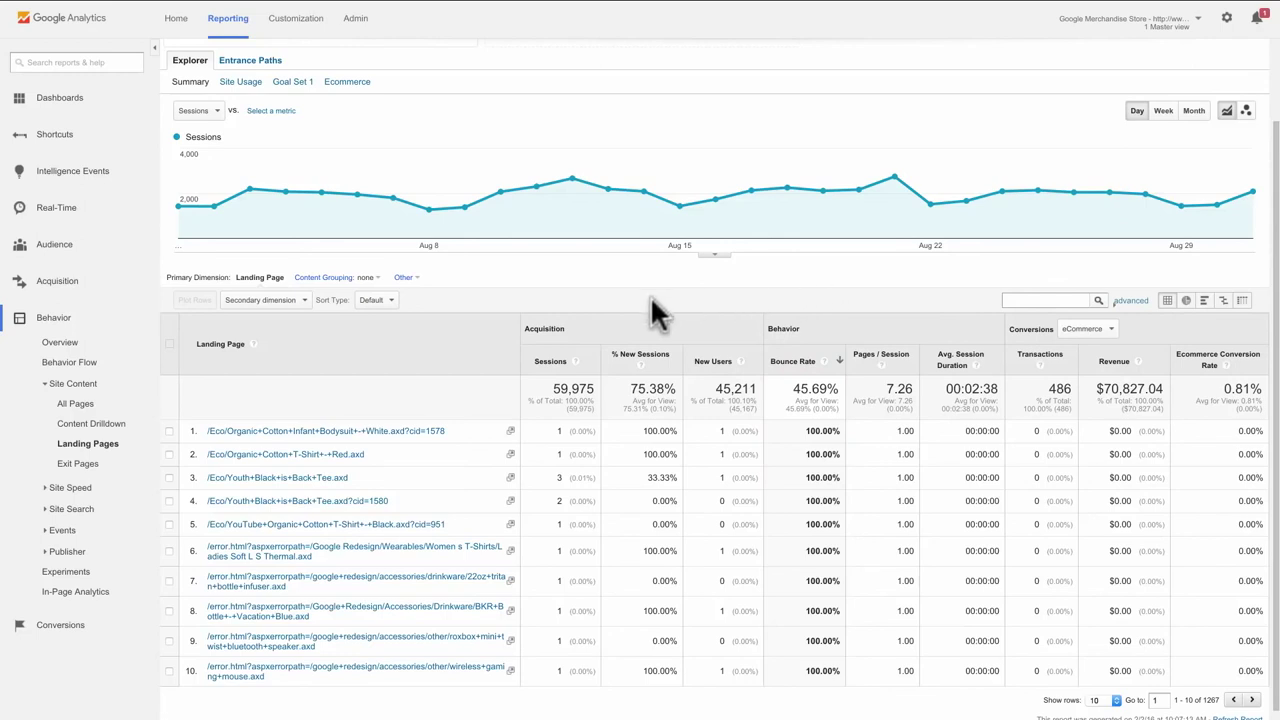
# Add Campaign as the secondary dimension of the Landing Pages table
pyautogui.click(305, 303)
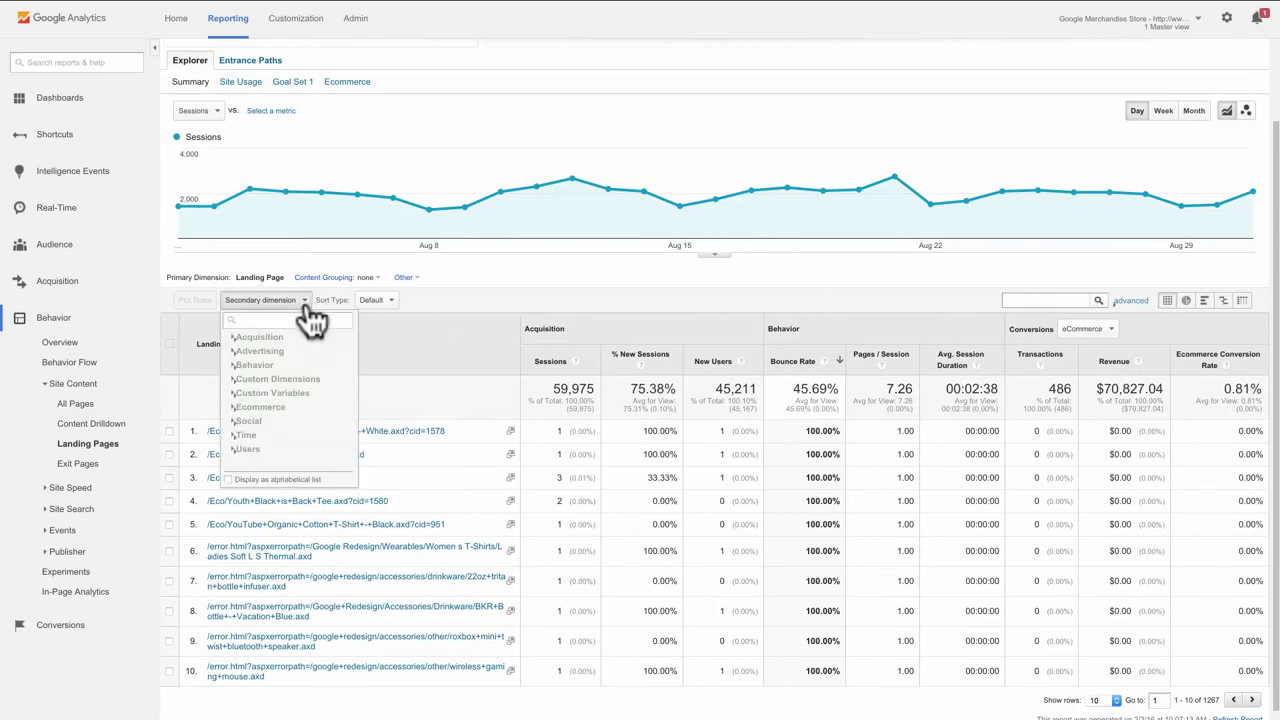
pyautogui.write('Cam')
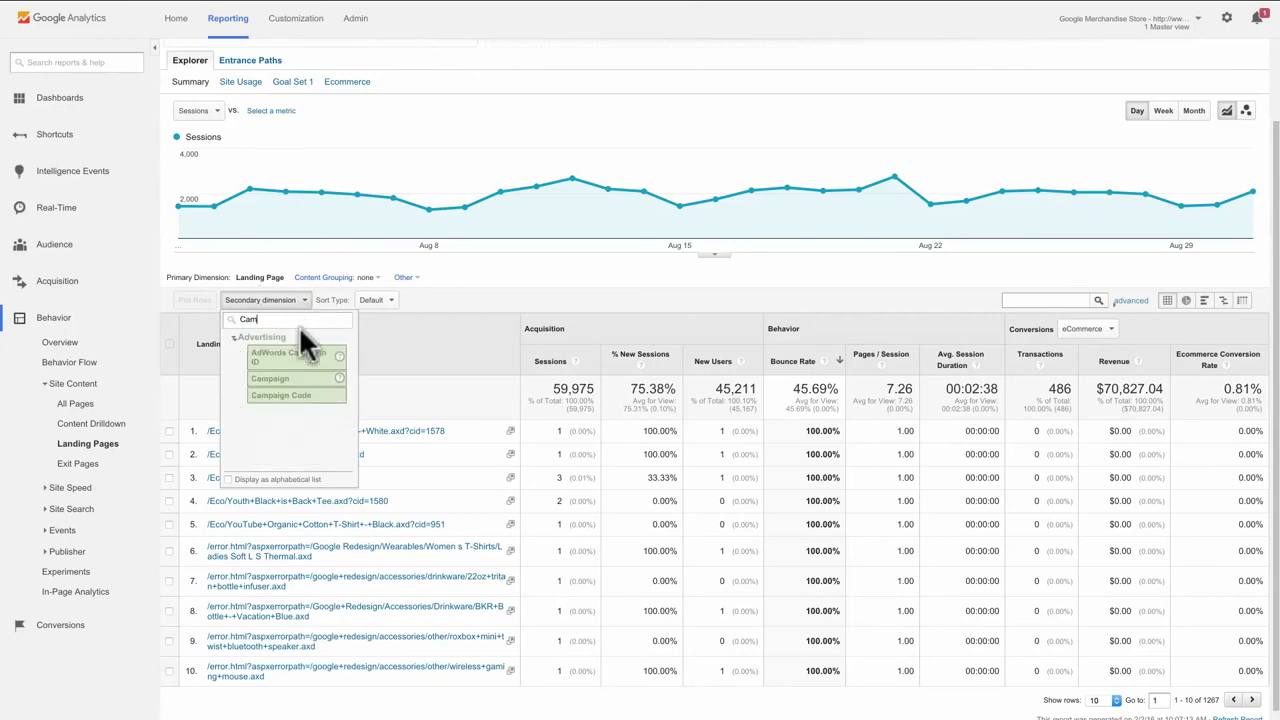
pyautogui.click(297, 379)
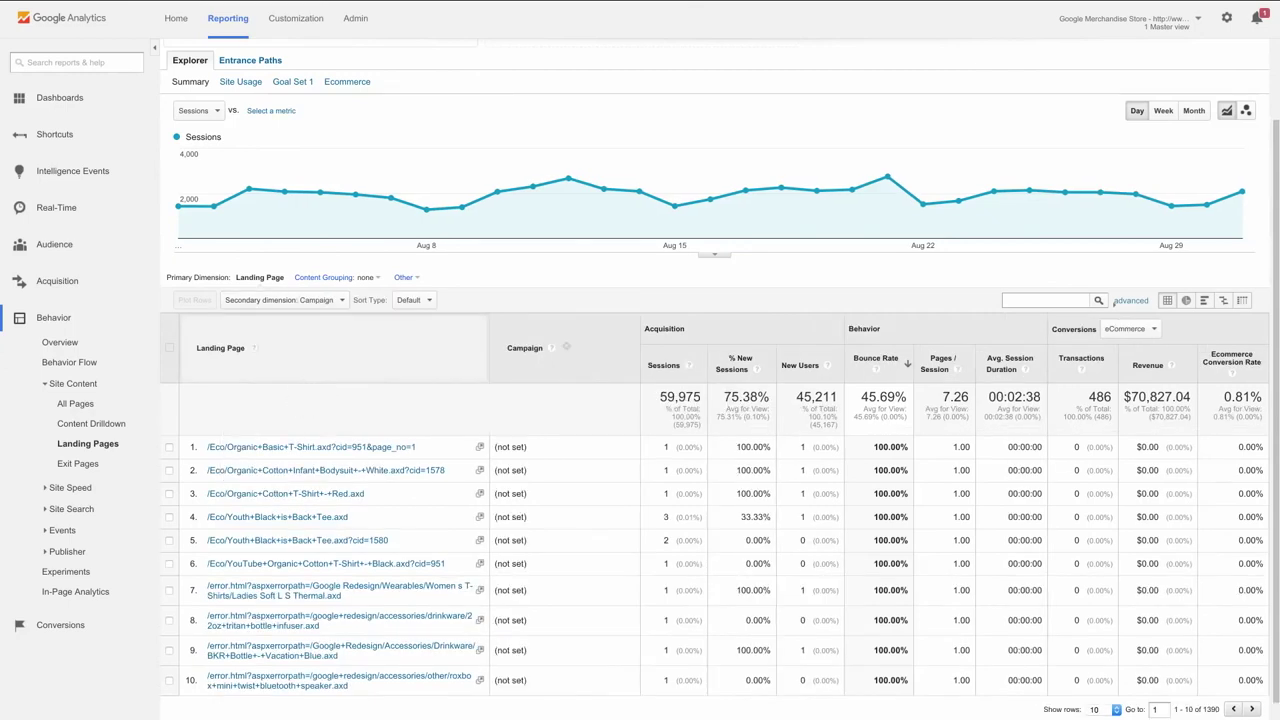
pyautogui.scroll(-1, 720, 380)
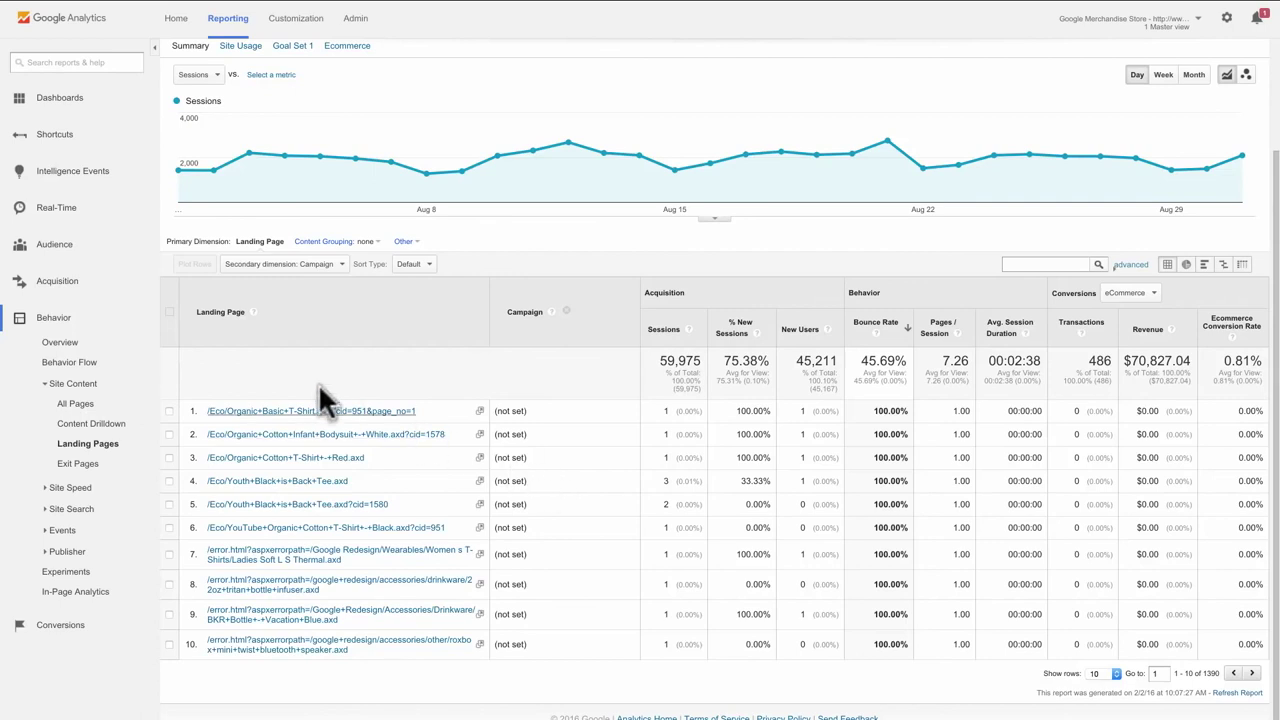
# Open the All Campaigns report in the Acquisition section and add Device Category as the secondary dimension
pyautogui.click(104, 321)
pyautogui.click(110, 288)
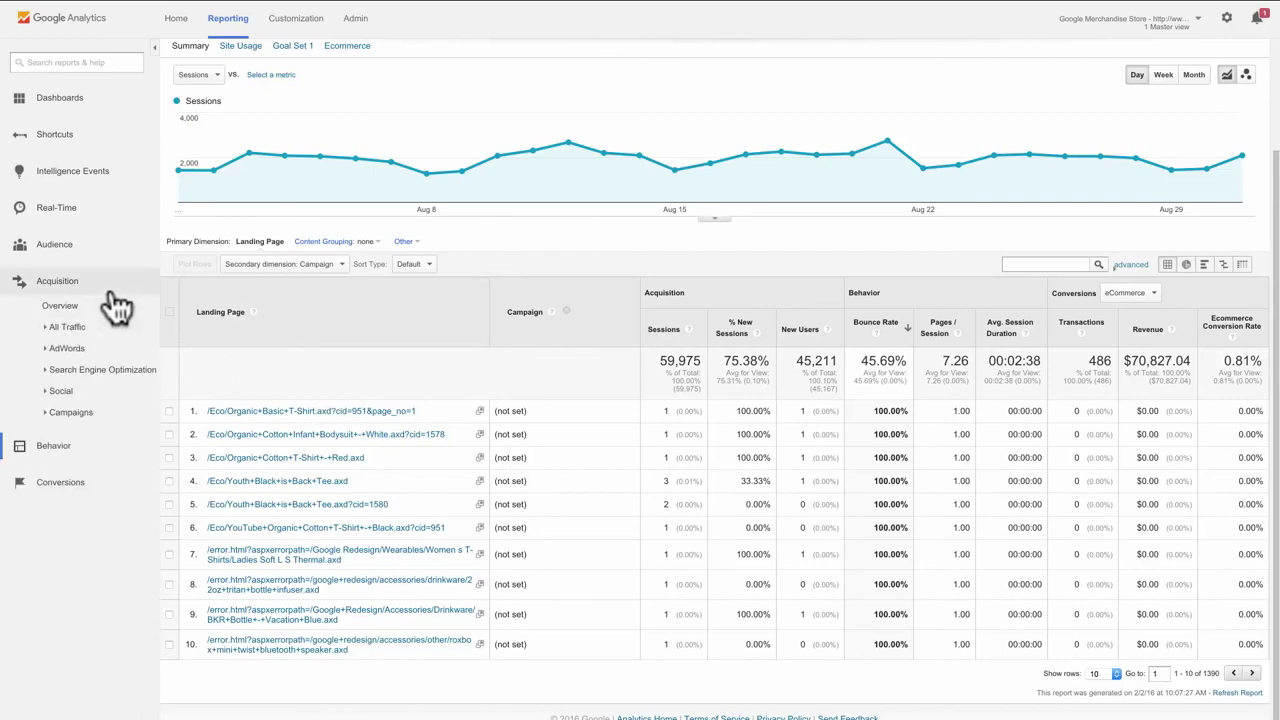
pyautogui.click(90, 412)
pyautogui.click(112, 436)
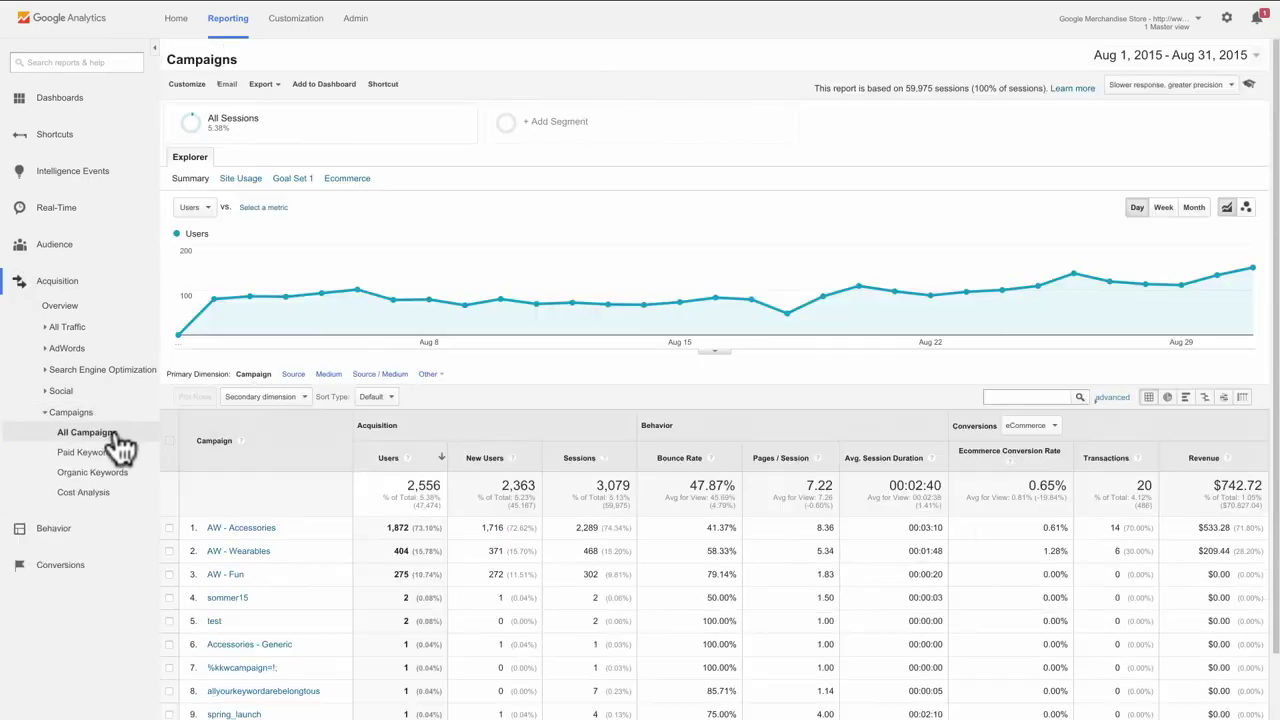
pyautogui.scroll(-2, 330, 490)
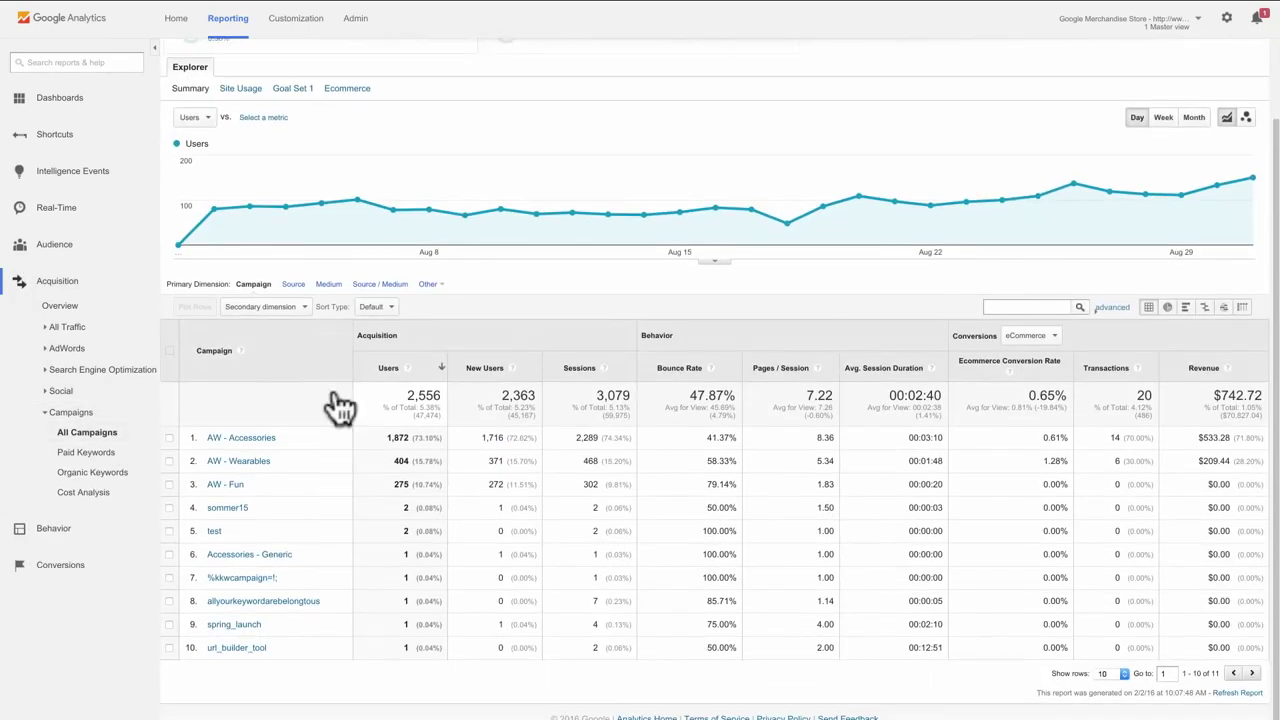
pyautogui.click(302, 307)
pyautogui.write('Device')
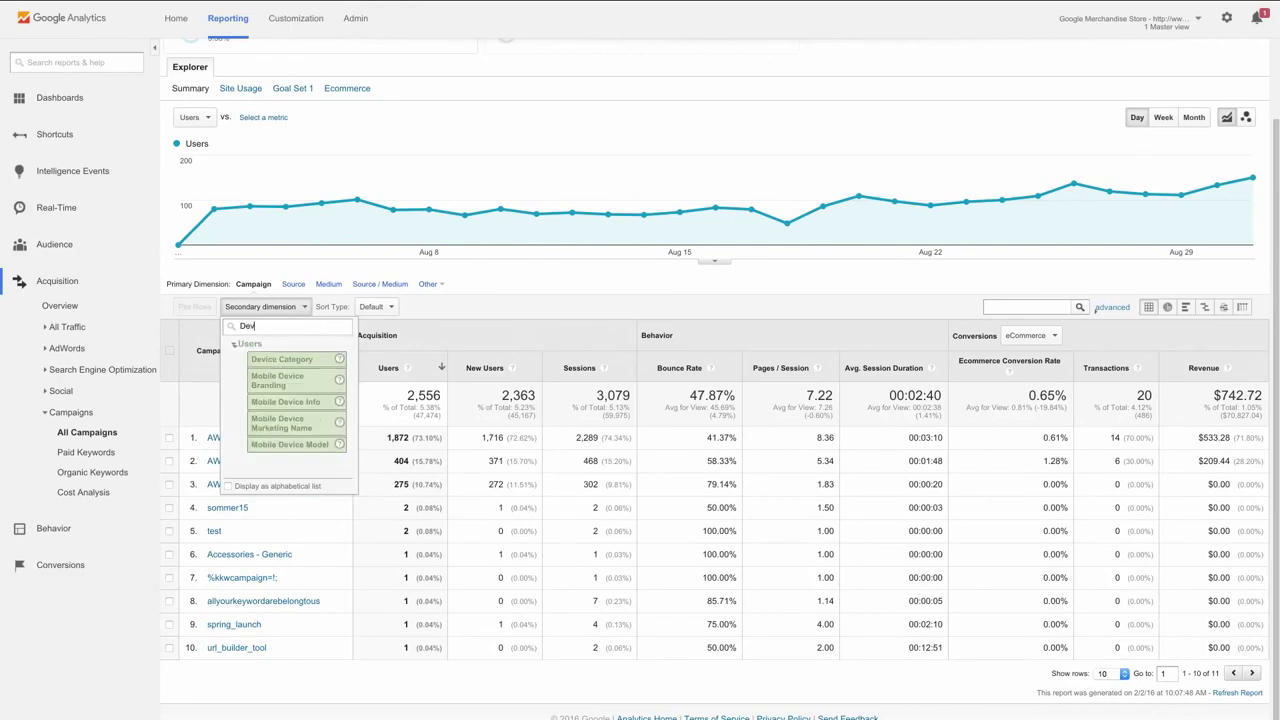
pyautogui.click(316, 360)
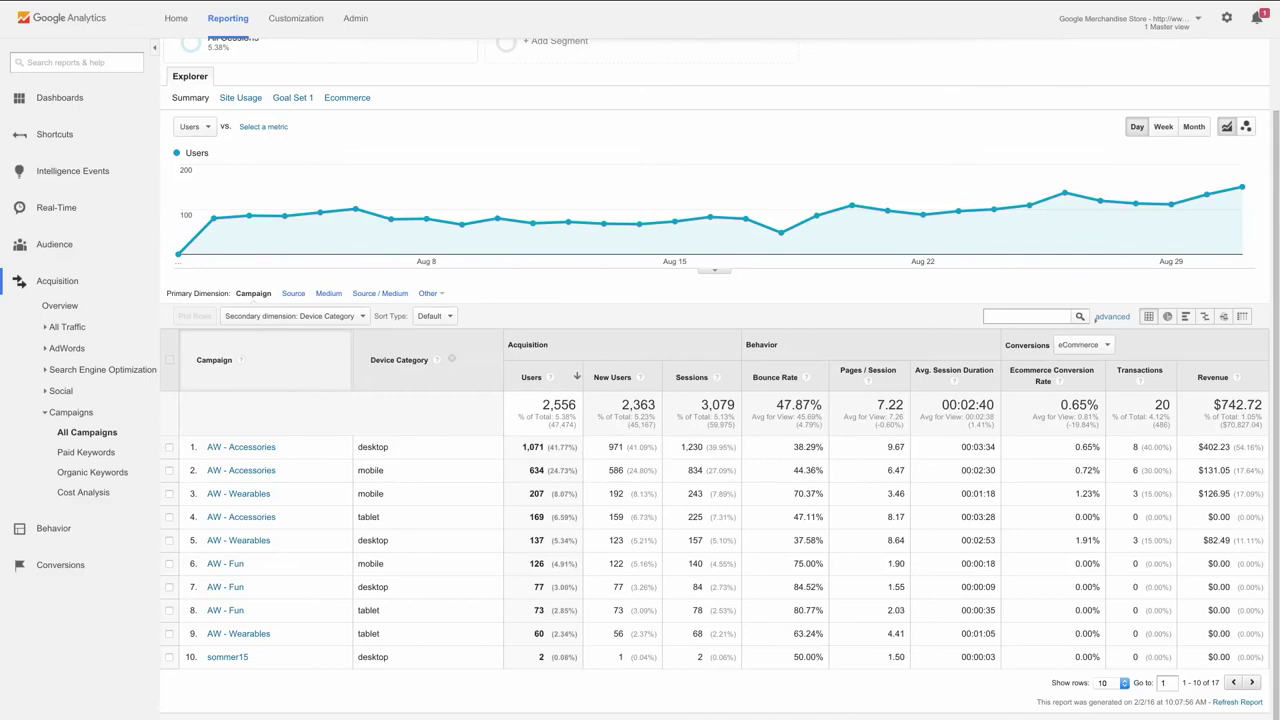
# Open the geographic Location report in the Audience section and view its country table
pyautogui.click(110, 290)
pyautogui.click(104, 254)
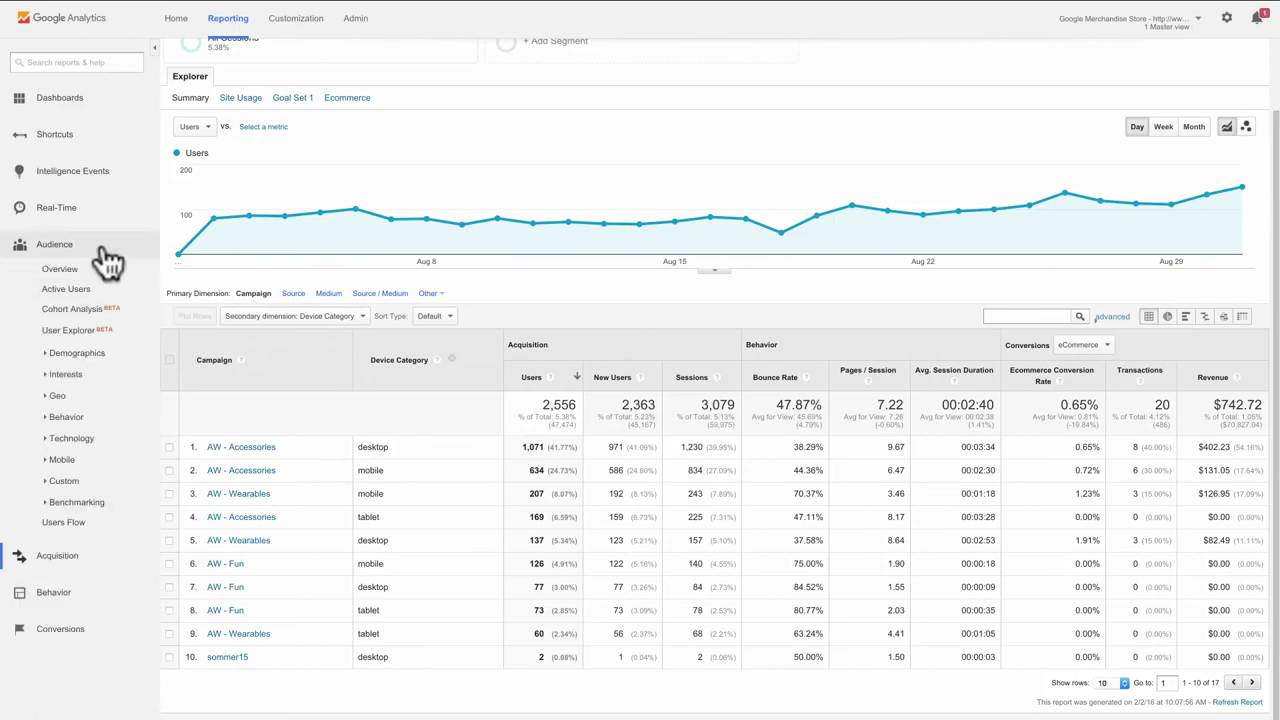
pyautogui.click(88, 397)
pyautogui.click(78, 435)
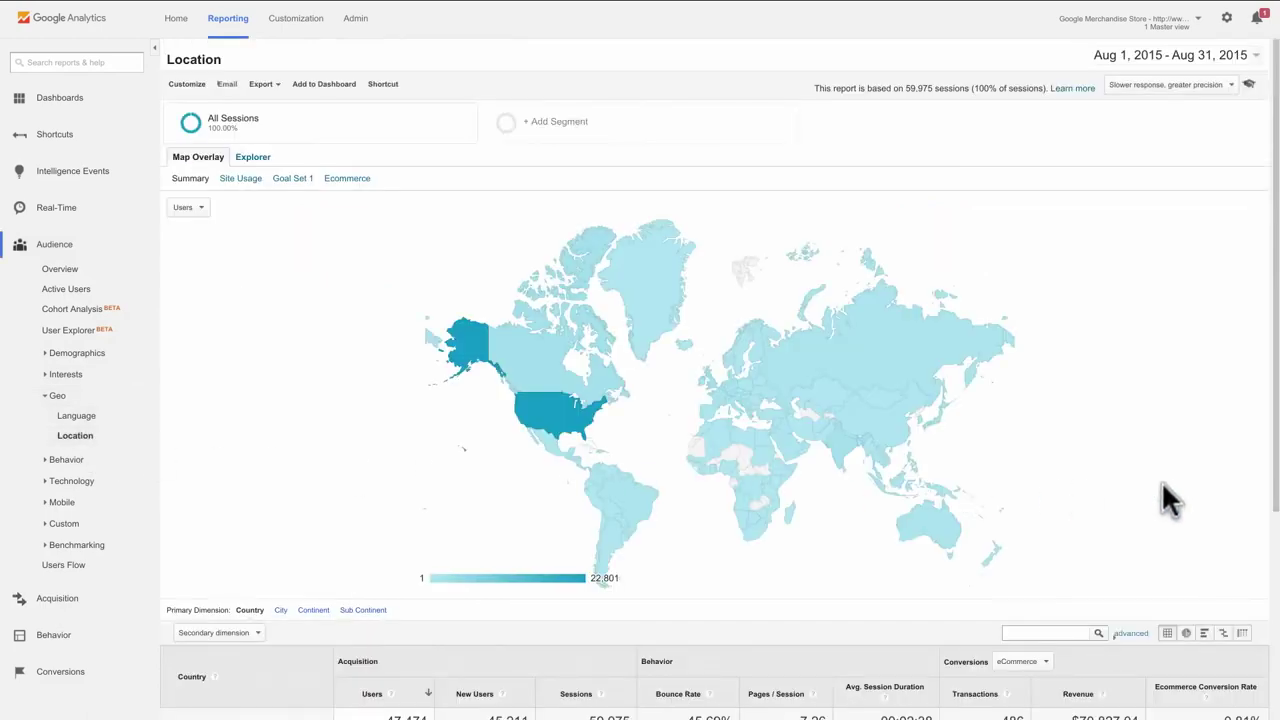
pyautogui.scroll(-3, 1161, 481)
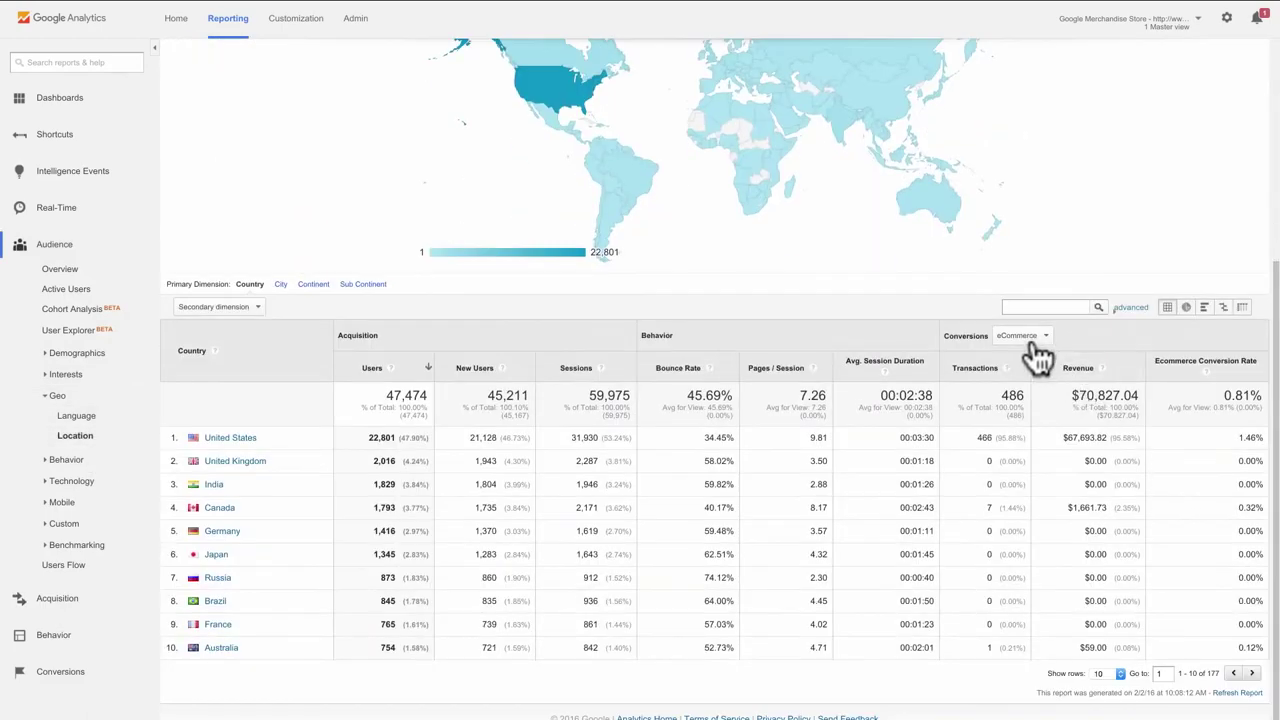
# Set the conversion columns of the country table to Goal 1: Purchase Completed and view the figures per country
pyautogui.click(1034, 341)
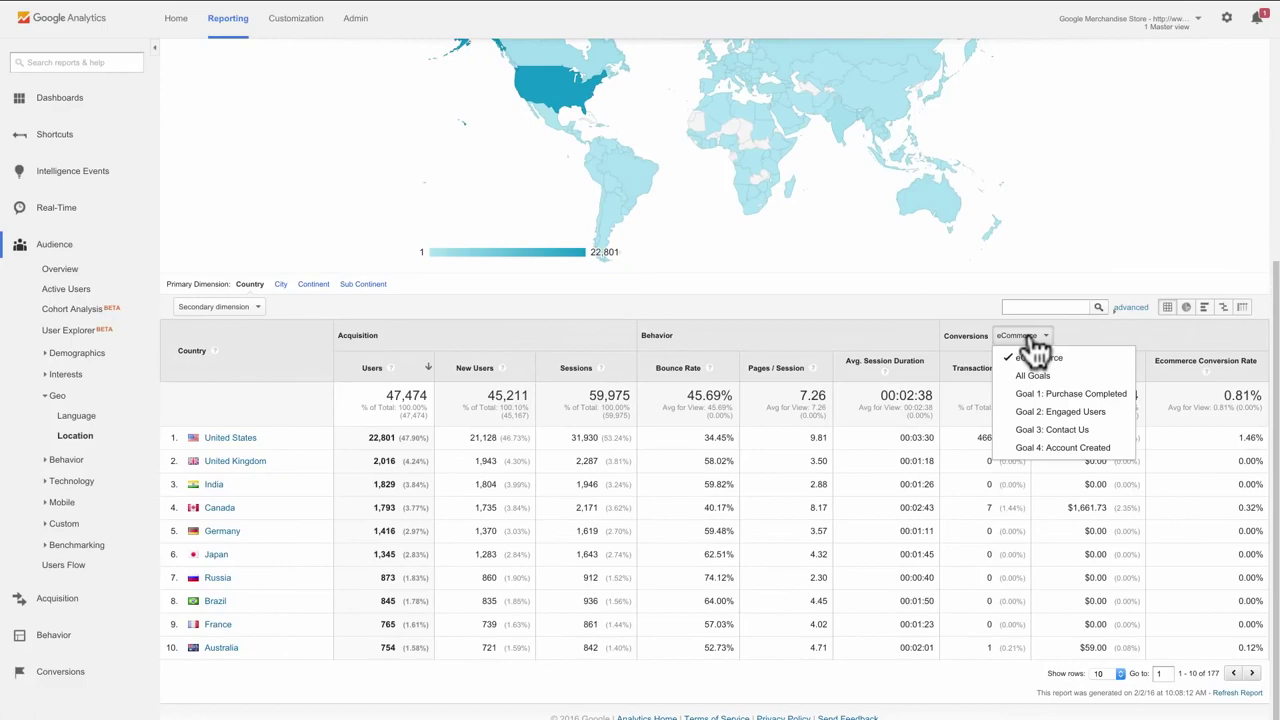
pyautogui.click(1050, 394)
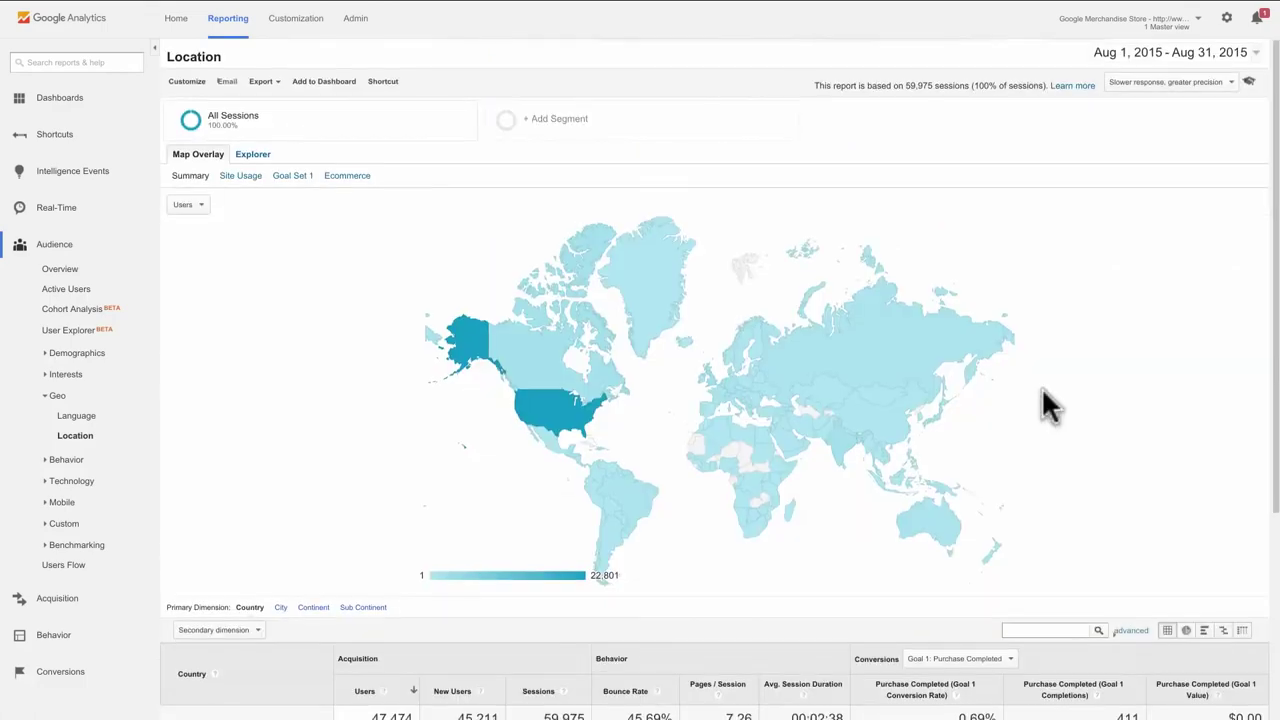
pyautogui.scroll(-3, 1043, 393)
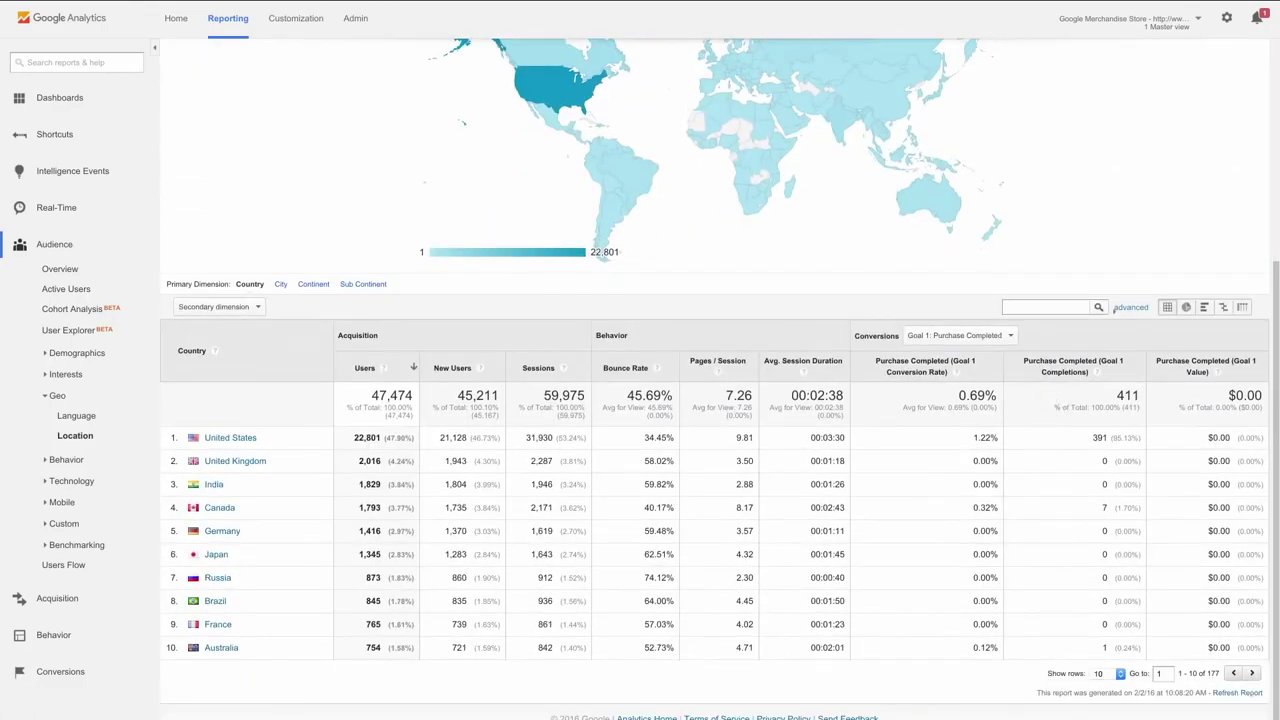